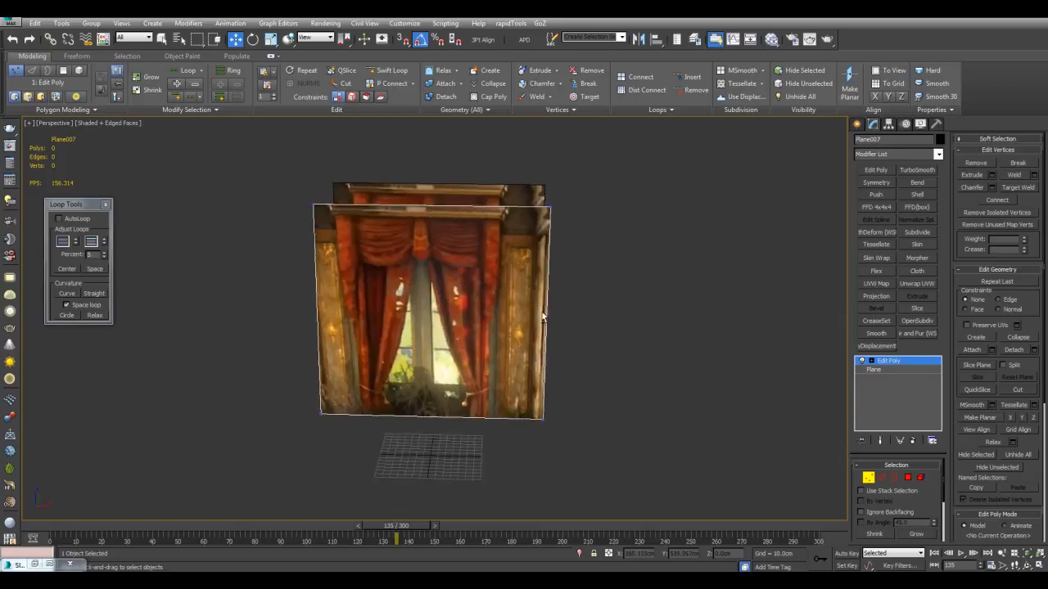
Insert two vertical edge loops in the front curtain plane, at the window's centre and along the right curtain's outer edge
{"action": "left_click", "coordinate": [506, 211]}
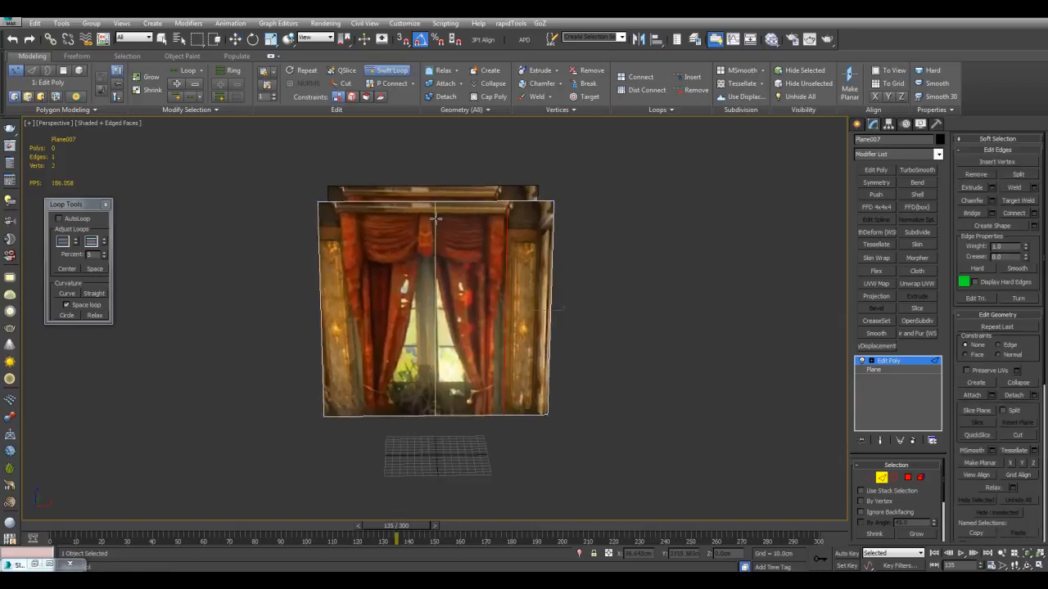
{"action": "left_click", "coordinate": [435, 223]}
{"action": "key", "text": "w"}
Delete every polygon of the front plane except the strip showing the right curtain
{"action": "key", "text": "4"}
{"action": "left_click", "coordinate": [475, 276]}
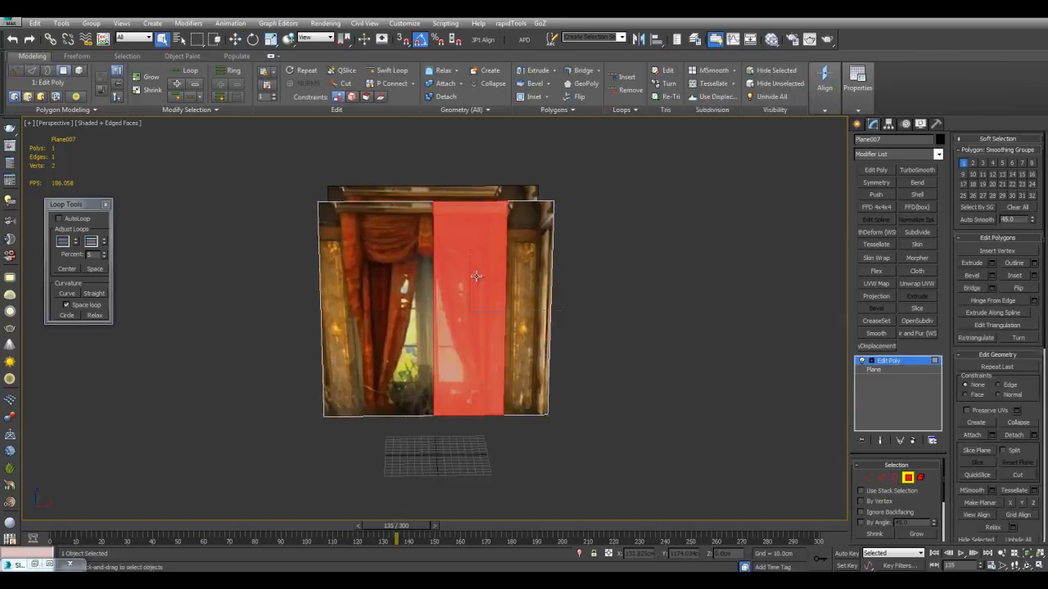
{"action": "middle_click_drag", "start_coordinate": [475, 276], "coordinate": [533, 292], "text": "alt"}
{"action": "key", "text": "ctrl+i"}
{"action": "key", "text": "Delete"}
{"action": "mouse_move", "coordinate": [535, 340]}
{"action": "middle_mouse_down"}
{"action": "mouse_move", "coordinate": [535, 322]}
{"action": "mouse_move", "coordinate": [530, 342]}
{"action": "middle_mouse_up"}
{"action": "scroll", "coordinate": [535, 321], "scroll_direction": "up", "scroll_amount": 3}
Lengthen the curtain strip by moving its bottom vertices straight down to about ground level
{"action": "key", "text": "1"}
{"action": "key", "text": "w"}
{"action": "middle_click_drag", "start_coordinate": [466, 365], "coordinate": [520, 364], "text": "alt"}
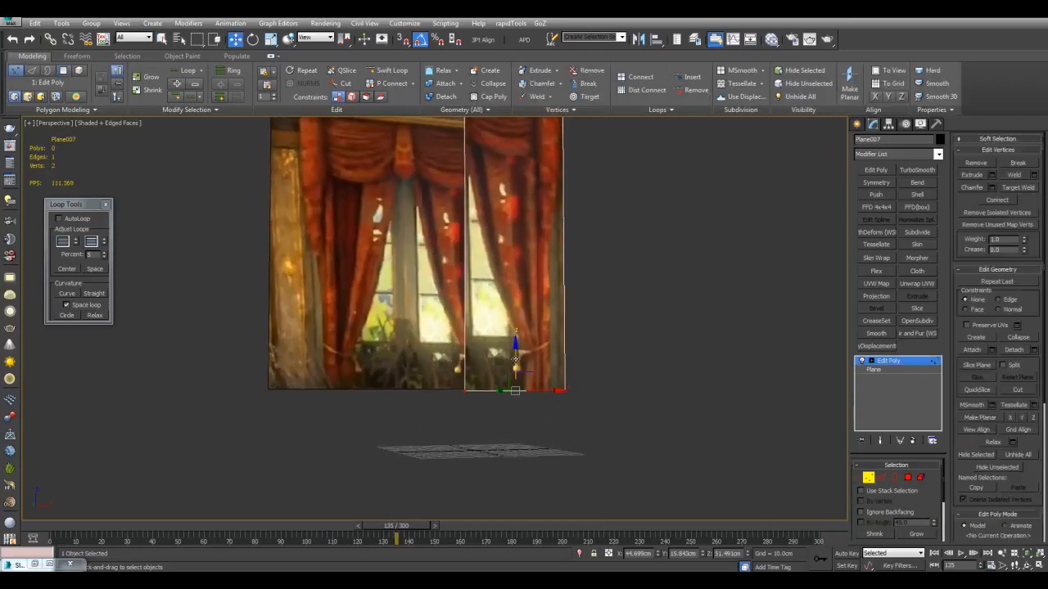
{"action": "left_click_drag", "start_coordinate": [516, 359], "coordinate": [518, 434]}
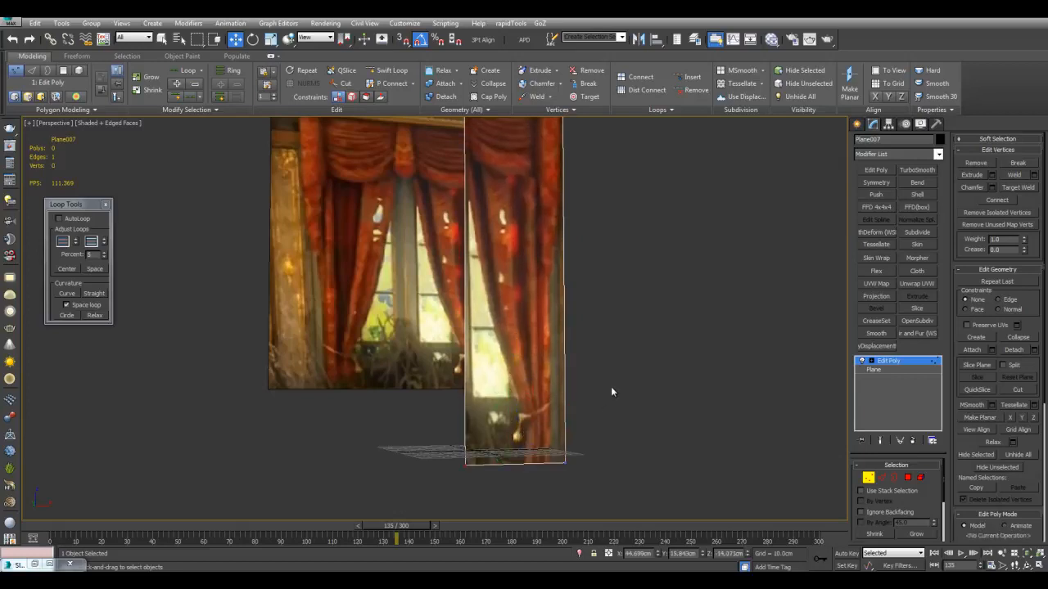
{"action": "left_click", "coordinate": [609, 390]}
{"action": "middle_click_drag", "start_coordinate": [608, 391], "coordinate": [573, 420]}
{"action": "scroll", "coordinate": [572, 420], "scroll_direction": "down", "scroll_amount": 3}
{"action": "key", "text": "1"}
Create a torus on the ground beside the curtain strip, with radii of about 14.3 cm and 3.1 cm
{"action": "middle_click_drag", "start_coordinate": [660, 347], "coordinate": [703, 404], "text": "alt"}
{"action": "scroll", "coordinate": [689, 393], "scroll_direction": "up", "scroll_amount": 3}
{"action": "scroll", "coordinate": [467, 291], "scroll_direction": "up", "scroll_amount": 4}
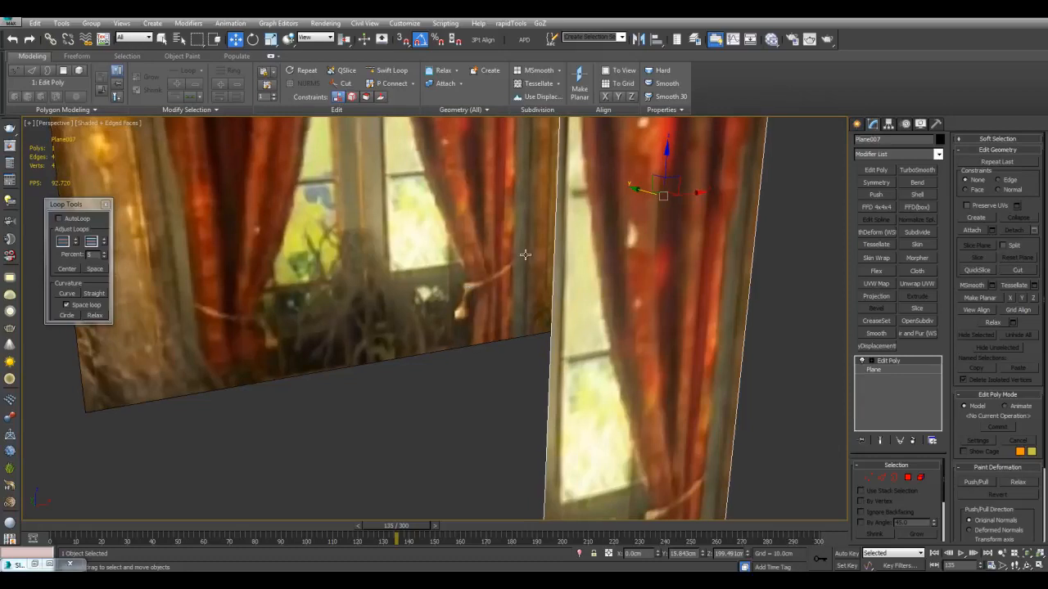
{"action": "scroll", "coordinate": [562, 283], "scroll_direction": "down", "scroll_amount": 4}
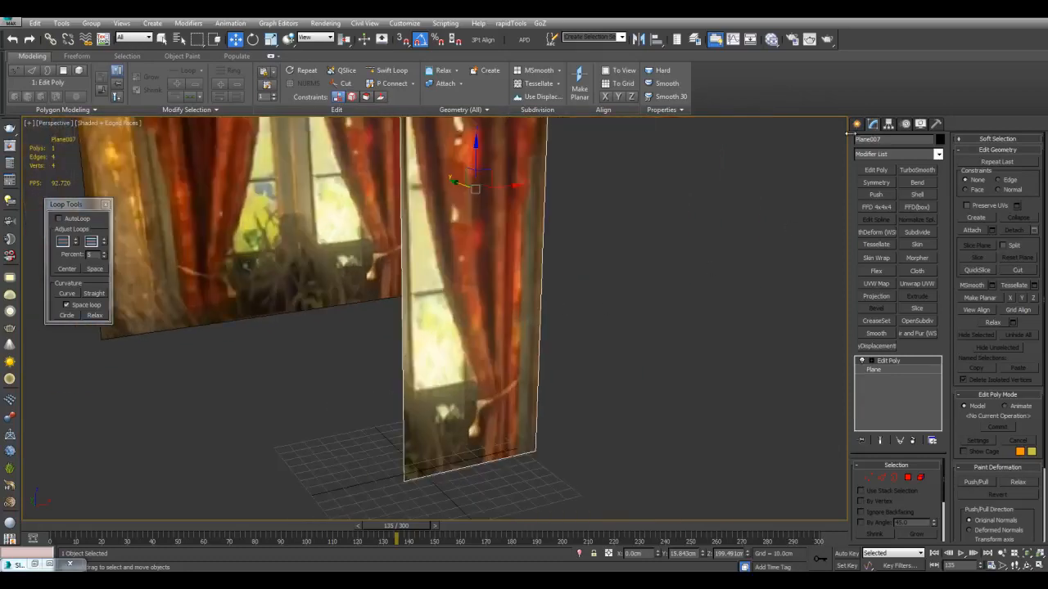
{"action": "left_click", "coordinate": [856, 125]}
{"action": "middle_click_drag", "start_coordinate": [733, 329], "coordinate": [723, 322]}
{"action": "left_click", "coordinate": [875, 229]}
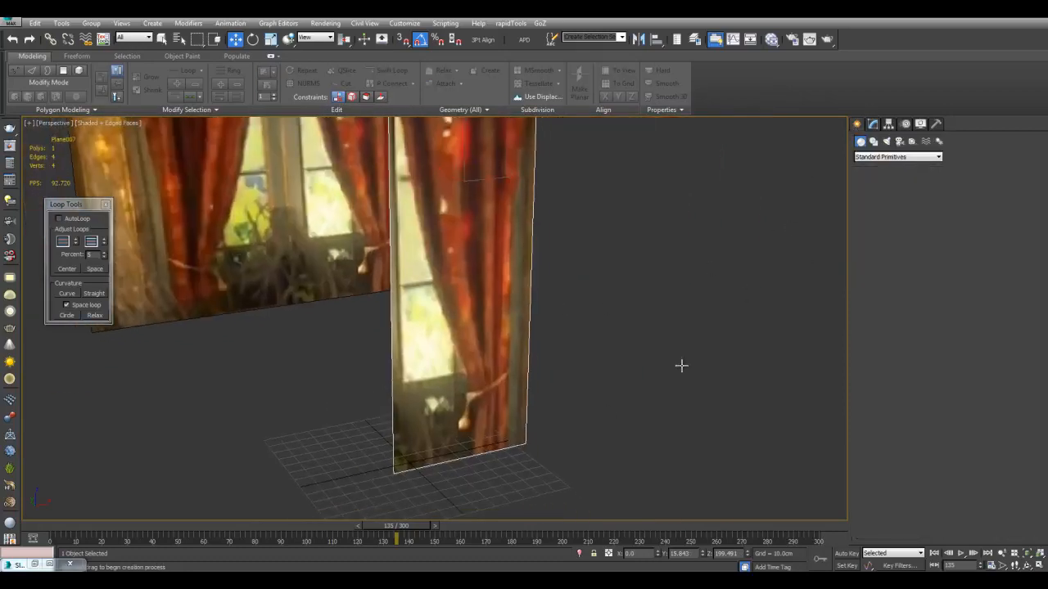
{"action": "middle_click_drag", "start_coordinate": [581, 439], "coordinate": [595, 348]}
{"action": "middle_click_drag", "start_coordinate": [568, 385], "coordinate": [568, 406]}
{"action": "left_click_drag", "start_coordinate": [562, 411], "coordinate": [575, 426]}
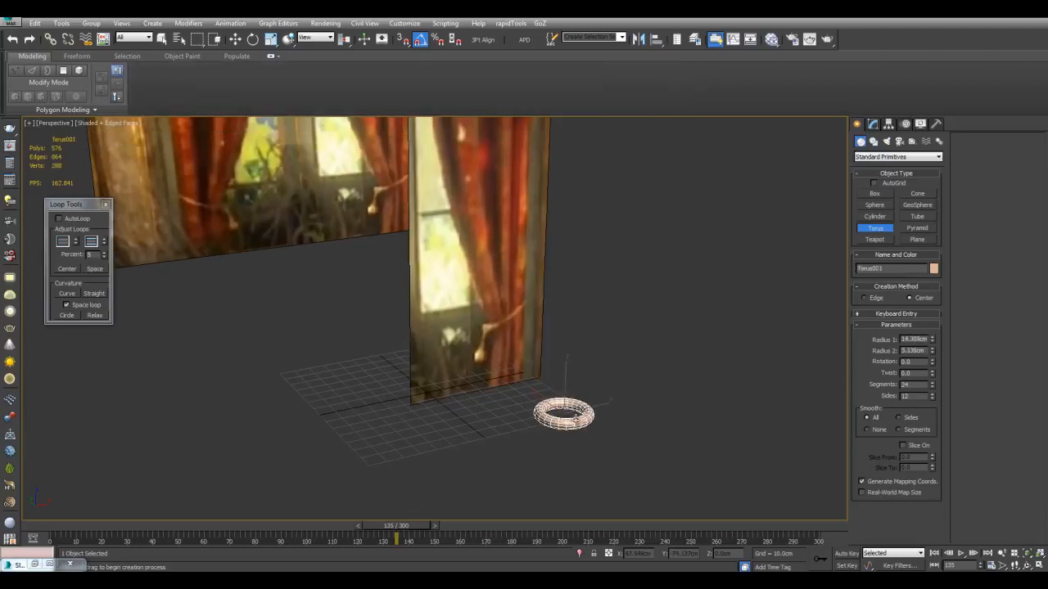
{"action": "left_click", "coordinate": [574, 423]}
Select the curtain strip and make it see-through
{"action": "key", "text": "w"}
{"action": "key", "text": "q"}
{"action": "left_click", "coordinate": [498, 300]}
{"action": "key", "text": "alt+x"}
Using the front view, raise the torus to the curtain's tieback height, at about Z 89 cm
{"action": "key", "text": "alt+w"}
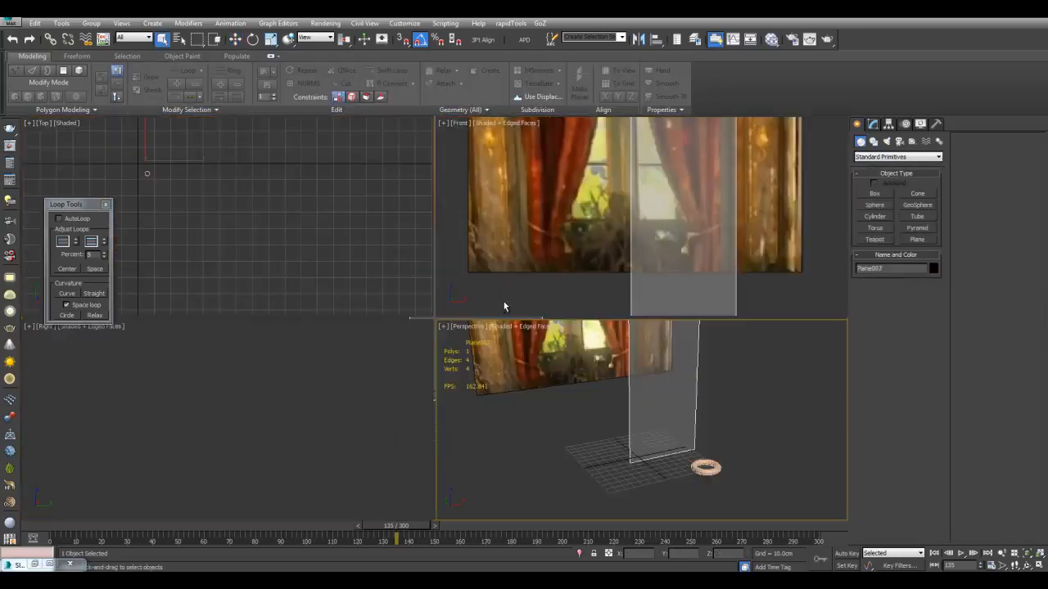
{"action": "key", "text": "alt+w"}
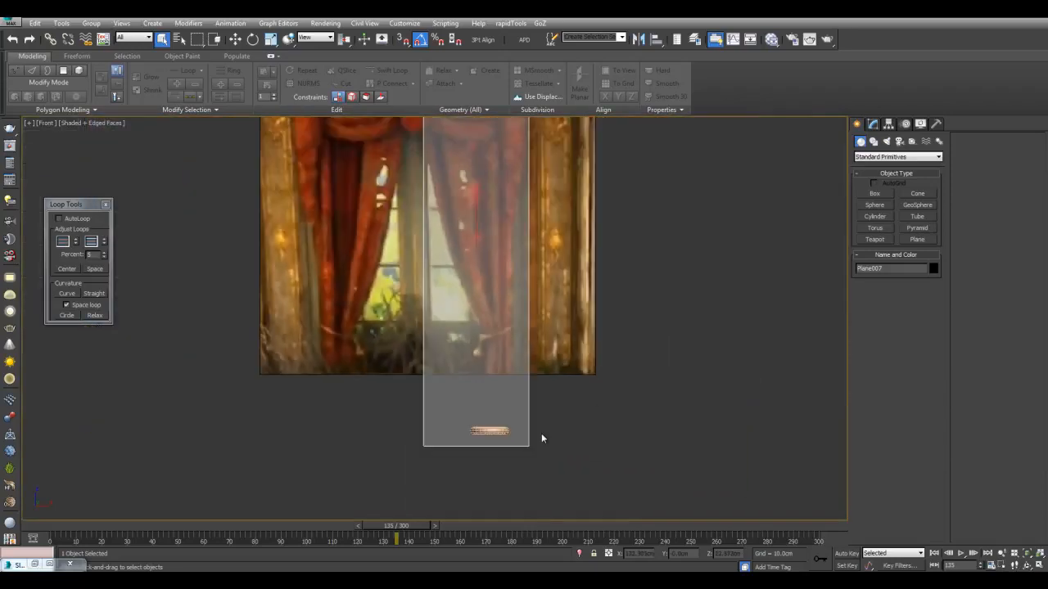
{"action": "left_click", "coordinate": [494, 431]}
{"action": "key", "text": "w"}
{"action": "left_click_drag", "start_coordinate": [512, 413], "coordinate": [512, 309]}
{"action": "middle_click_drag", "start_coordinate": [513, 309], "coordinate": [507, 311]}
{"action": "scroll", "coordinate": [507, 310], "scroll_direction": "up", "scroll_amount": 2}
{"action": "left_click_drag", "start_coordinate": [522, 318], "coordinate": [531, 328]}
{"action": "key", "text": "alt+w"}
{"action": "right_click", "coordinate": [643, 424]}
{"action": "key", "text": "alt+w"}
{"action": "middle_click_drag", "start_coordinate": [581, 328], "coordinate": [562, 348], "text": "alt"}
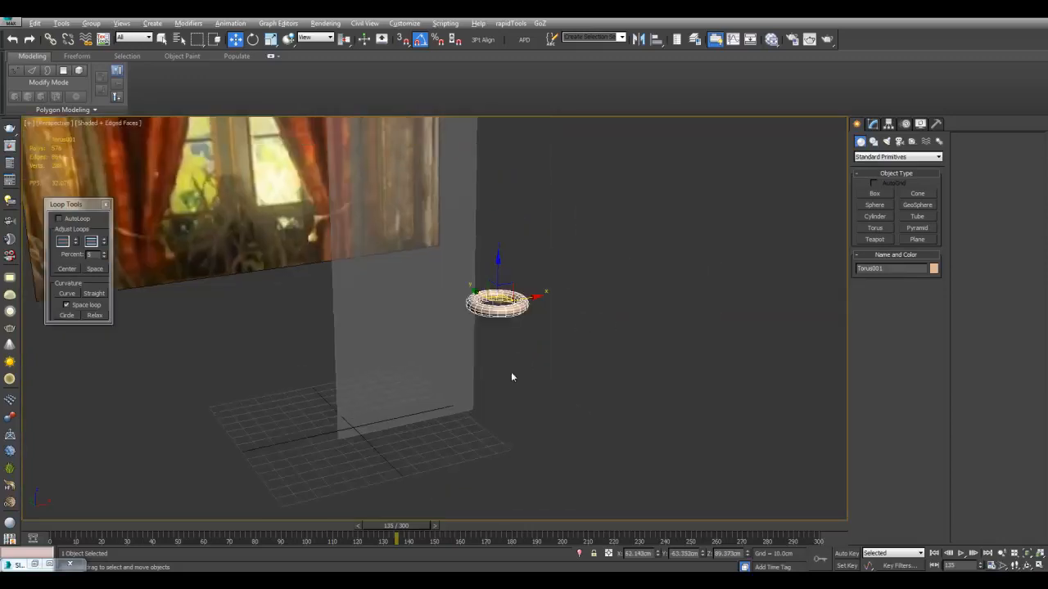
Thin the torus by reducing its Radius 2 to about 2.3 cm
{"action": "key", "text": "z"}
{"action": "scroll", "coordinate": [434, 319], "scroll_direction": "down", "scroll_amount": 4}
{"action": "left_click", "coordinate": [872, 124]}
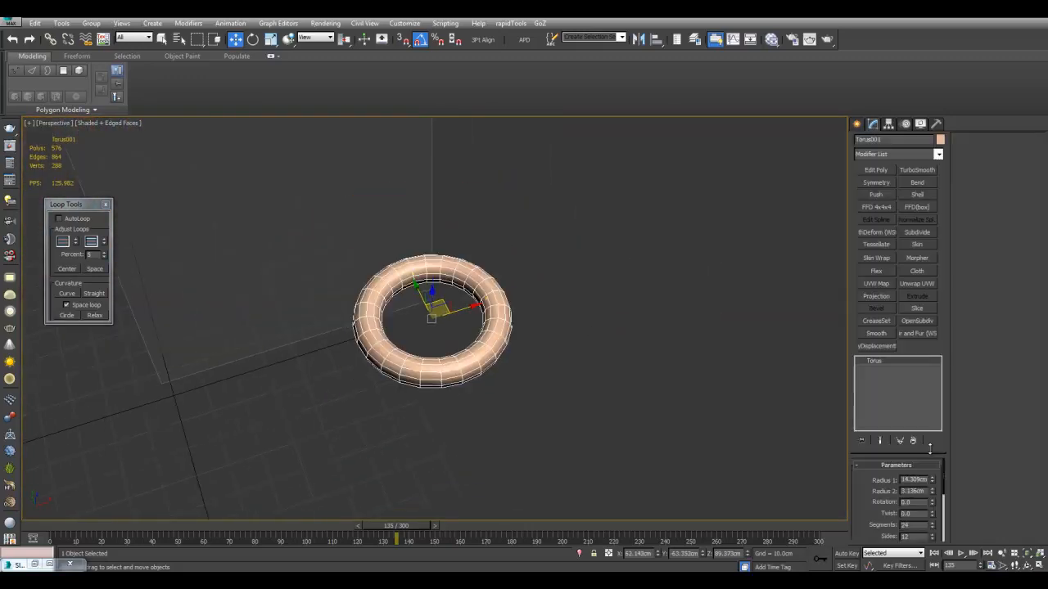
{"action": "left_click_drag", "start_coordinate": [931, 494], "coordinate": [933, 506]}
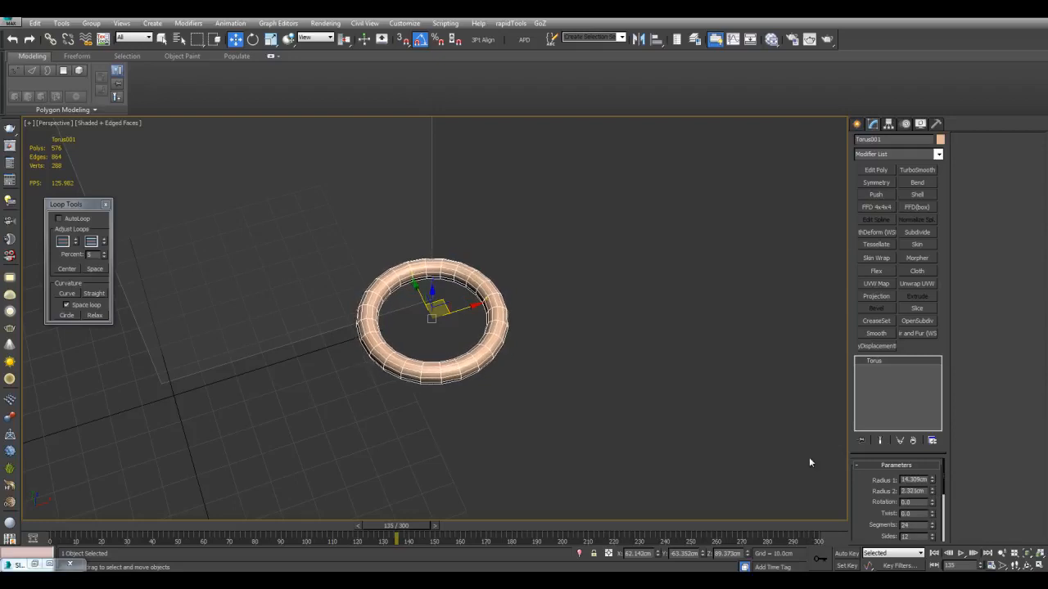
{"action": "scroll", "coordinate": [601, 400], "scroll_direction": "down", "scroll_amount": 2}
Add an Edit Poly modifier to the torus and clone it along X as one independent copy
{"action": "middle_click_drag", "start_coordinate": [601, 401], "coordinate": [461, 384], "text": "alt"}
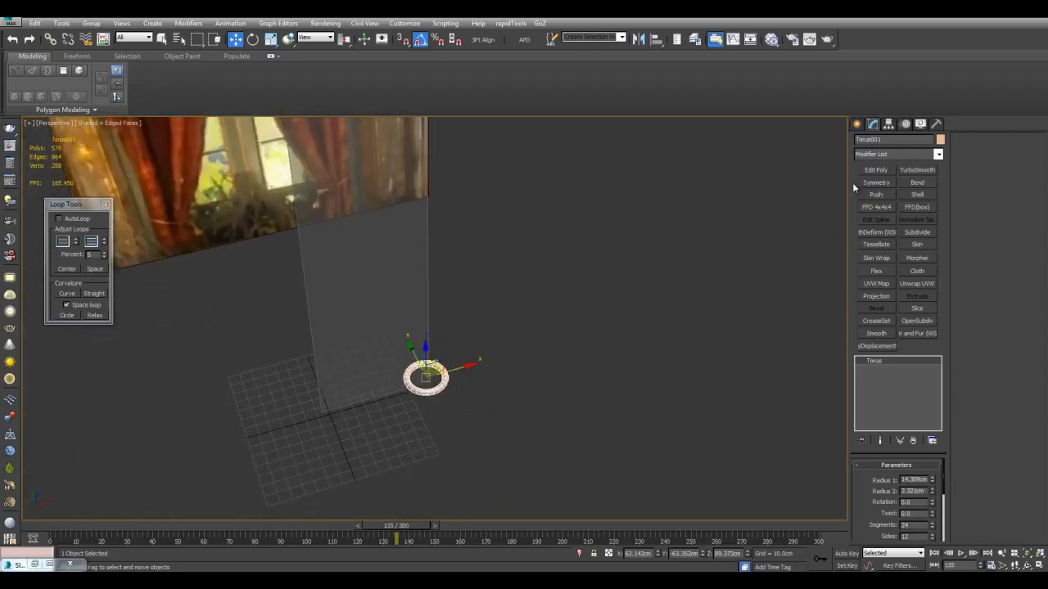
{"action": "left_click", "coordinate": [874, 171]}
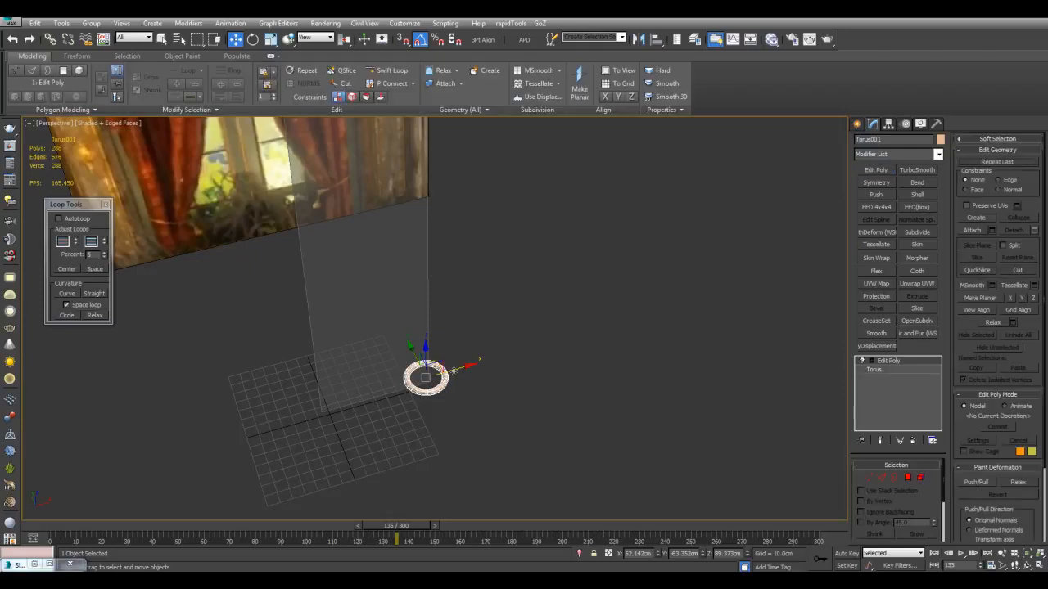
{"action": "left_click_drag", "start_coordinate": [453, 370], "coordinate": [548, 350], "text": "shift"}
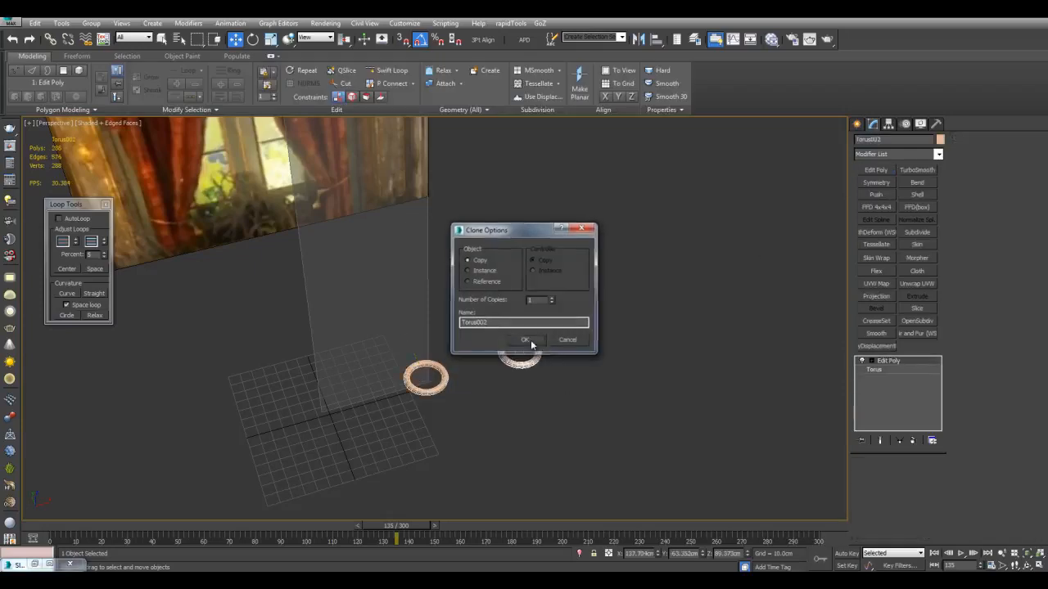
{"action": "left_click", "coordinate": [526, 340]}
Scale all vertices of the torus copy up uniformly and place the copy farther from the original along X
{"action": "key", "text": "1"}
{"action": "mouse_move", "coordinate": [435, 276]}
{"action": "left_mouse_down"}
{"action": "mouse_move", "coordinate": [475, 322]}
{"action": "mouse_move", "coordinate": [596, 395]}
{"action": "left_mouse_up"}
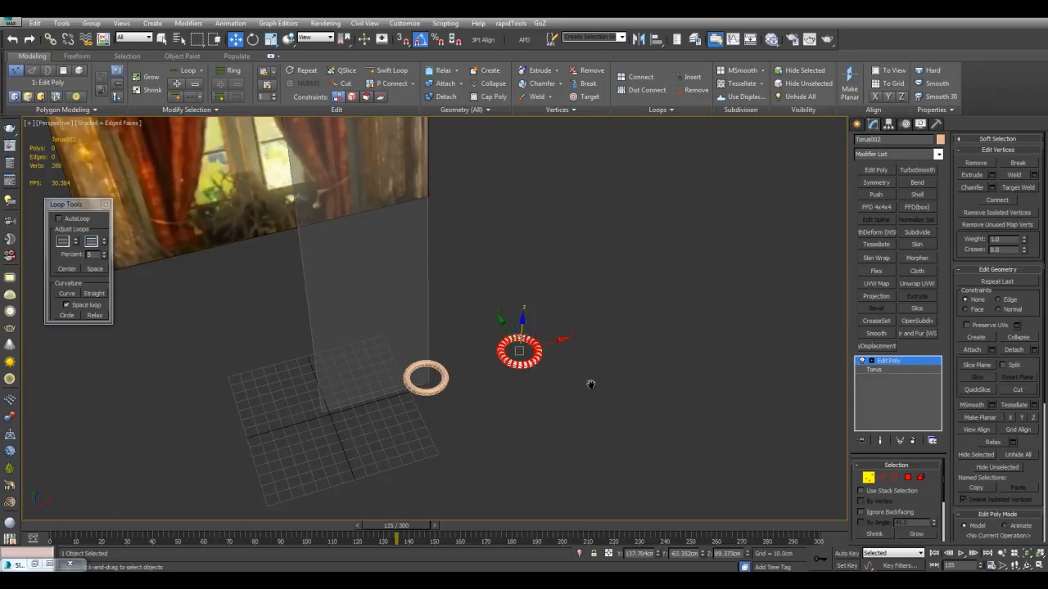
{"action": "middle_click_drag", "start_coordinate": [596, 396], "coordinate": [580, 372], "text": "alt"}
{"action": "key", "text": "r"}
{"action": "left_click_drag", "start_coordinate": [541, 373], "coordinate": [538, 212]}
{"action": "left_click_drag", "start_coordinate": [535, 340], "coordinate": [608, 338]}
{"action": "key", "text": "1"}
{"action": "key", "text": "w"}
{"action": "key", "text": "q"}
Add a Morpher modifier to the small original torus and pick the enlarged copy as its first morph target
{"action": "left_click", "coordinate": [423, 373]}
{"action": "middle_click_drag", "start_coordinate": [541, 364], "coordinate": [586, 314], "text": "alt"}
{"action": "scroll", "coordinate": [602, 311], "scroll_direction": "up", "scroll_amount": 2}
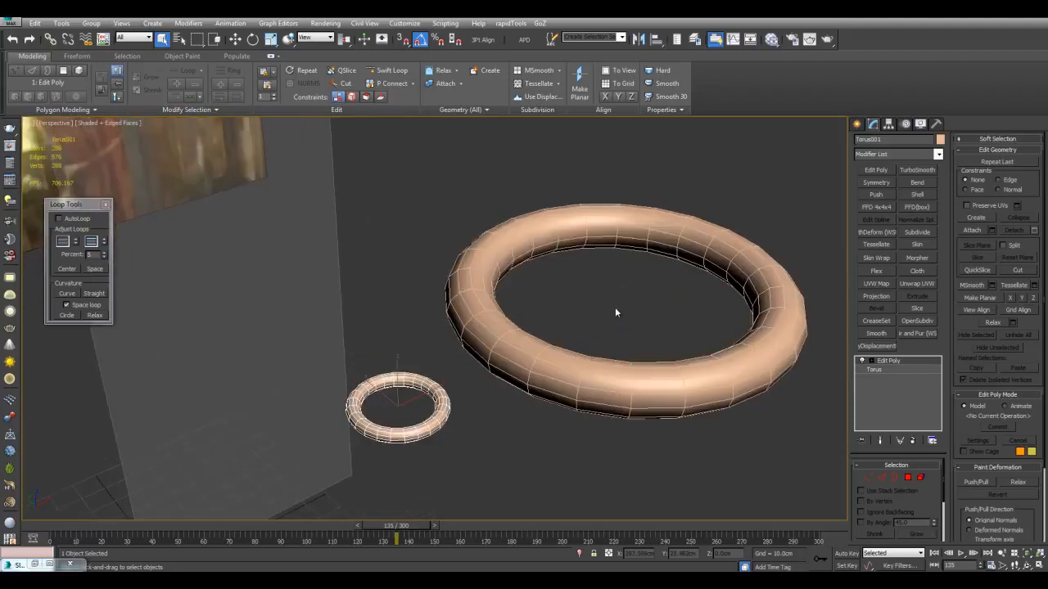
{"action": "left_click", "coordinate": [917, 258]}
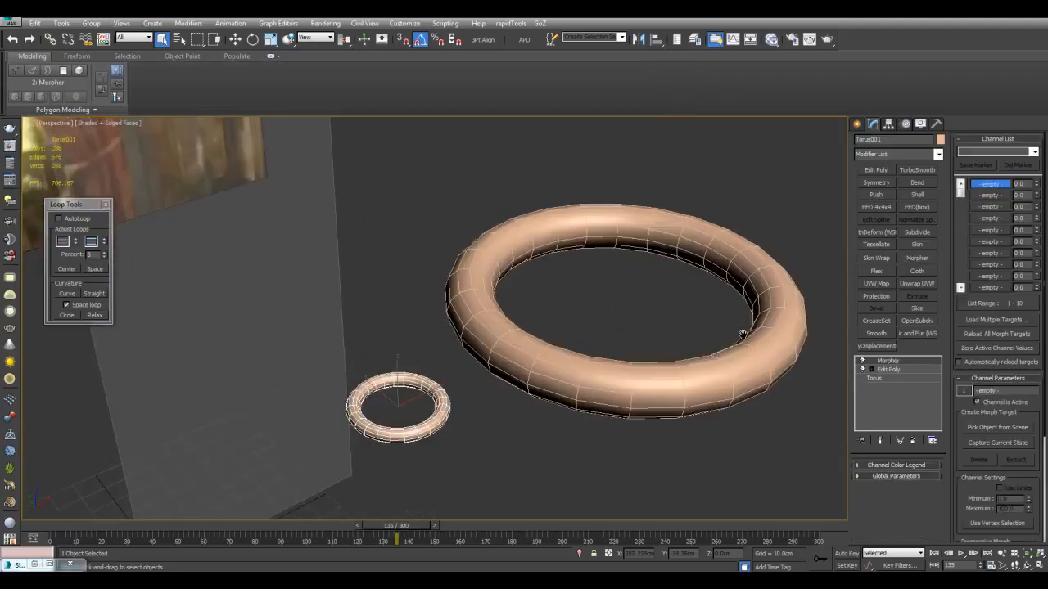
{"action": "middle_click_drag", "start_coordinate": [749, 334], "coordinate": [712, 326]}
{"action": "left_click", "coordinate": [992, 428]}
{"action": "left_click", "coordinate": [363, 399]}
{"action": "middle_click_drag", "start_coordinate": [624, 313], "coordinate": [664, 303]}
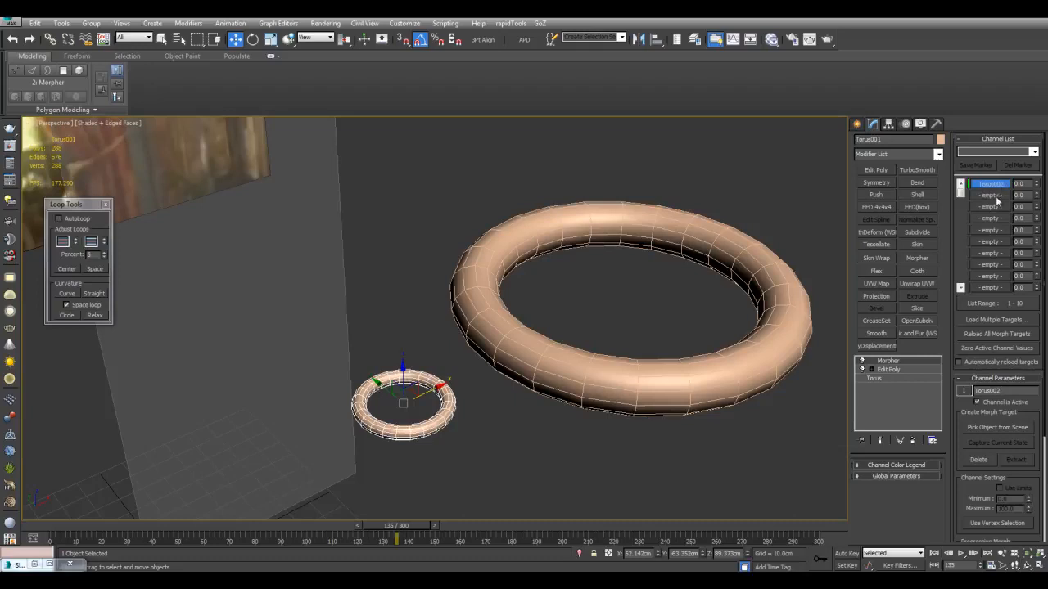
Try out the first morph channel on the small torus by varying its weight
{"action": "middle_click_drag", "start_coordinate": [787, 279], "coordinate": [834, 253]}
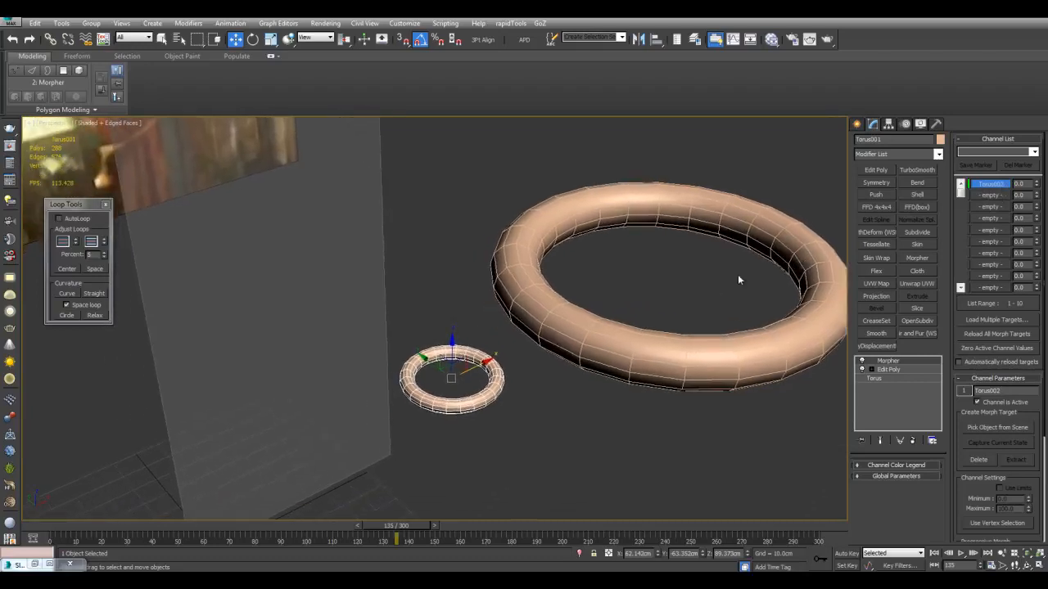
{"action": "middle_click_drag", "start_coordinate": [646, 293], "coordinate": [590, 311]}
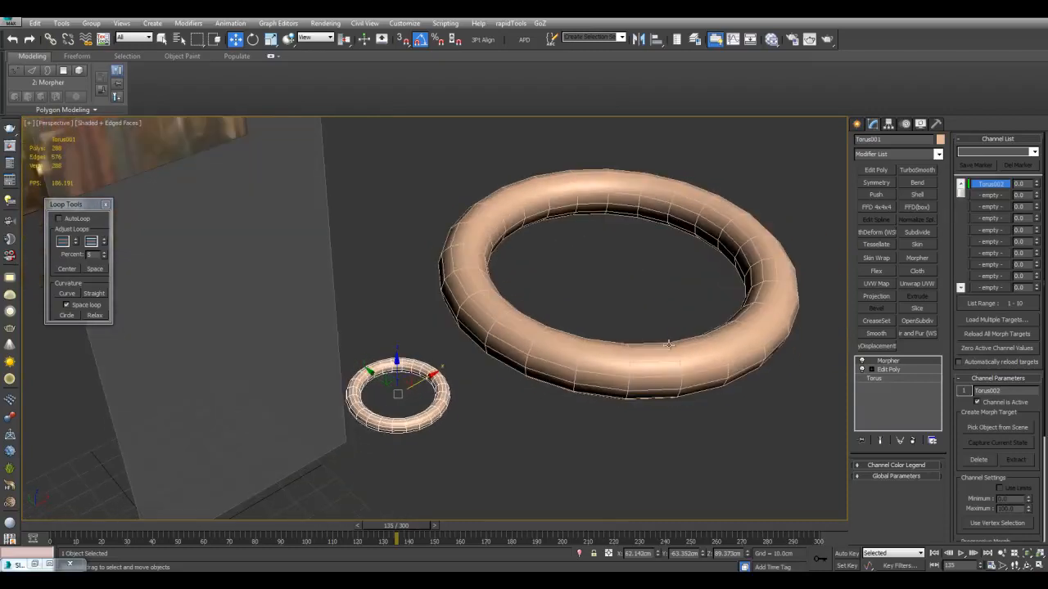
{"action": "left_click", "coordinate": [647, 357]}
{"action": "middle_click_drag", "start_coordinate": [647, 357], "coordinate": [610, 305]}
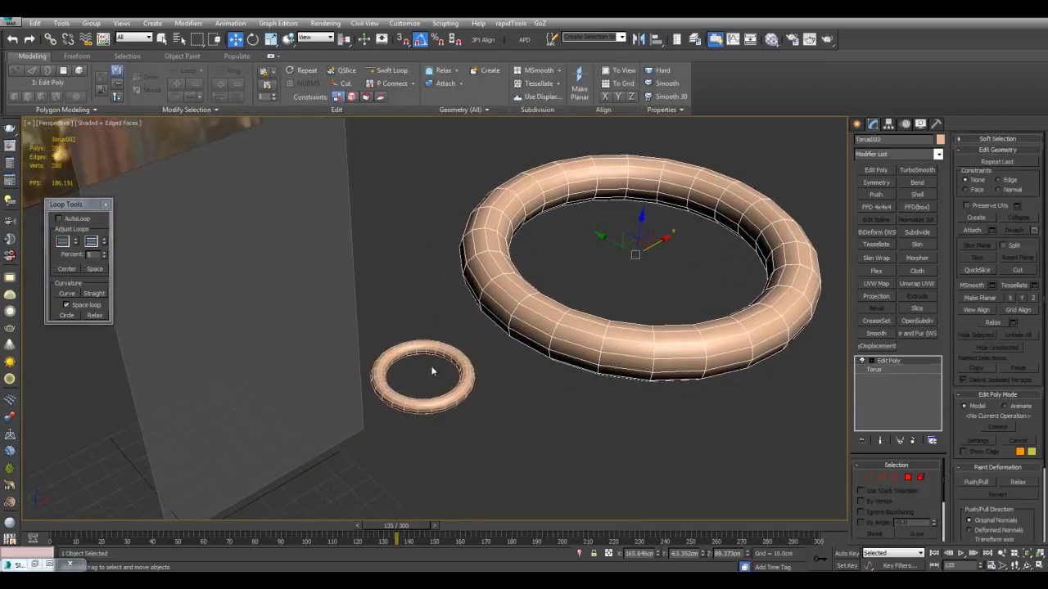
{"action": "middle_click_drag", "start_coordinate": [537, 374], "coordinate": [538, 386]}
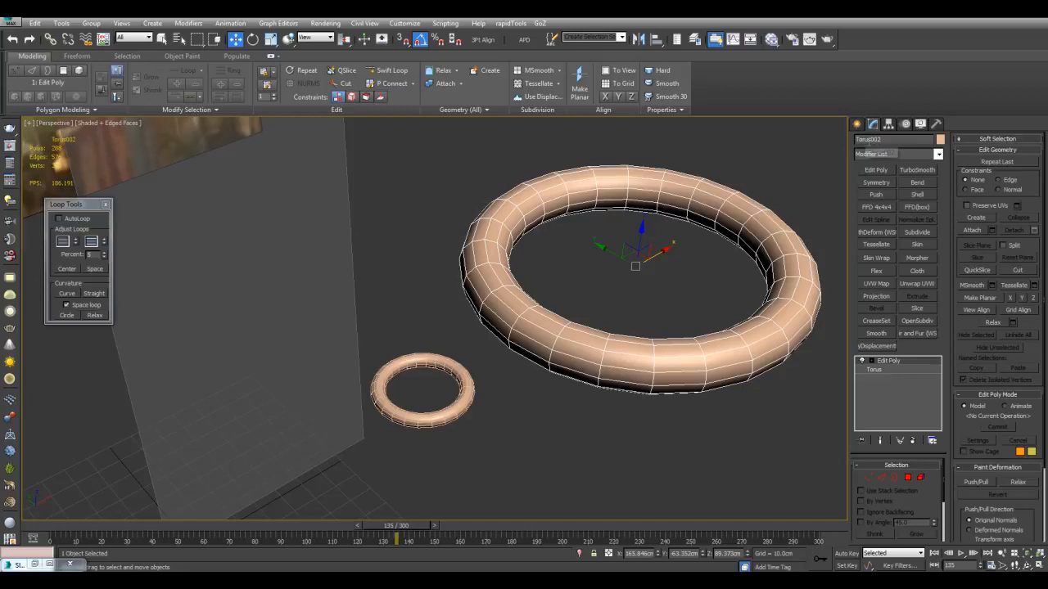
{"action": "left_click", "coordinate": [469, 381]}
{"action": "middle_click_drag", "start_coordinate": [485, 426], "coordinate": [503, 407], "text": "alt"}
{"action": "scroll", "coordinate": [542, 381], "scroll_direction": "down", "scroll_amount": 3}
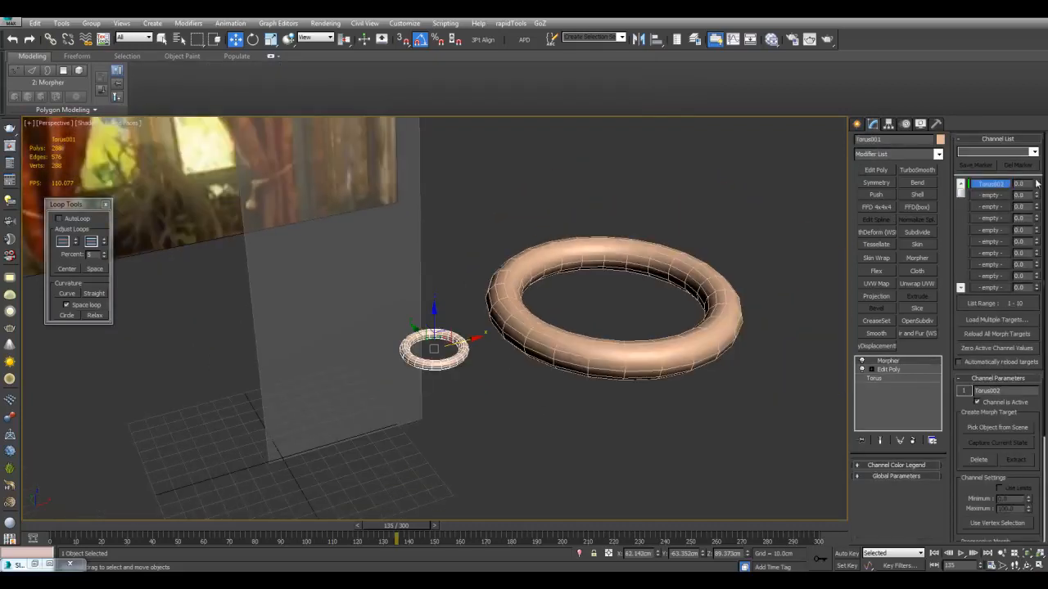
{"action": "left_click_drag", "start_coordinate": [1037, 187], "coordinate": [1005, 176]}
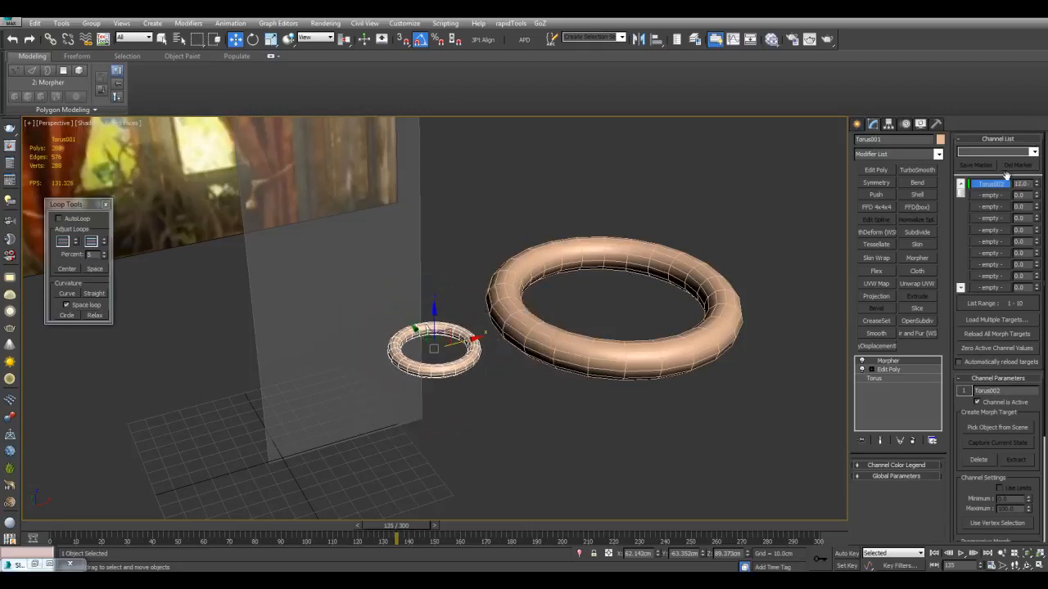
Examine the enlarged target torus from several angles
{"action": "left_click", "coordinate": [677, 290]}
{"action": "scroll", "coordinate": [677, 285], "scroll_direction": "up", "scroll_amount": 3}
{"action": "middle_click_drag", "start_coordinate": [673, 288], "coordinate": [600, 293]}
{"action": "middle_click_drag", "start_coordinate": [600, 293], "coordinate": [596, 323], "text": "alt"}
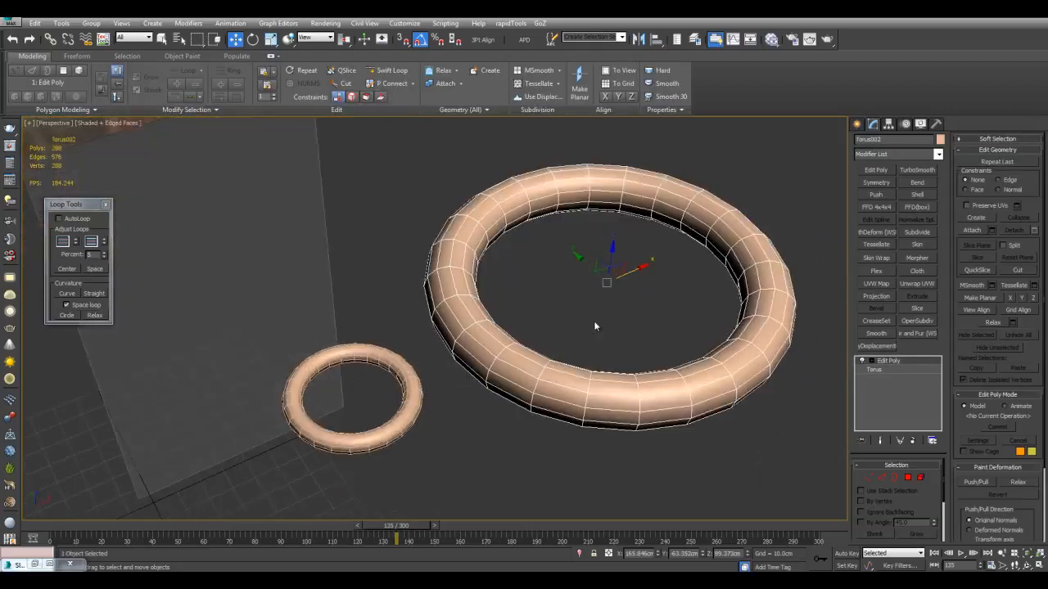
{"action": "scroll", "coordinate": [596, 322], "scroll_direction": "down", "scroll_amount": 3}
{"action": "middle_click_drag", "start_coordinate": [551, 352], "coordinate": [550, 334], "text": "alt"}
{"action": "left_click_drag", "start_coordinate": [597, 308], "coordinate": [721, 282]}
{"action": "scroll", "coordinate": [439, 339], "scroll_direction": "up", "scroll_amount": 3}
Select the small original torus and set its first morph channel to 100
{"action": "left_click", "coordinate": [404, 366]}
{"action": "middle_click_drag", "start_coordinate": [407, 362], "coordinate": [436, 373], "text": "alt"}
{"action": "scroll", "coordinate": [435, 374], "scroll_direction": "down", "scroll_amount": 3}
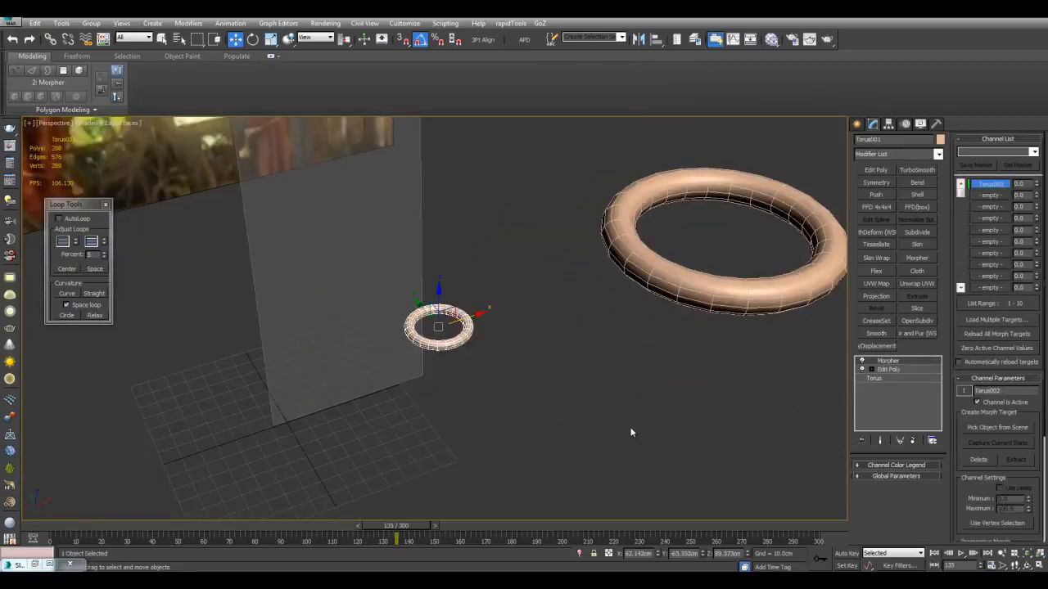
{"action": "middle_click_drag", "start_coordinate": [647, 417], "coordinate": [654, 397], "text": "alt"}
{"action": "left_click_drag", "start_coordinate": [1038, 185], "coordinate": [1036, 109]}
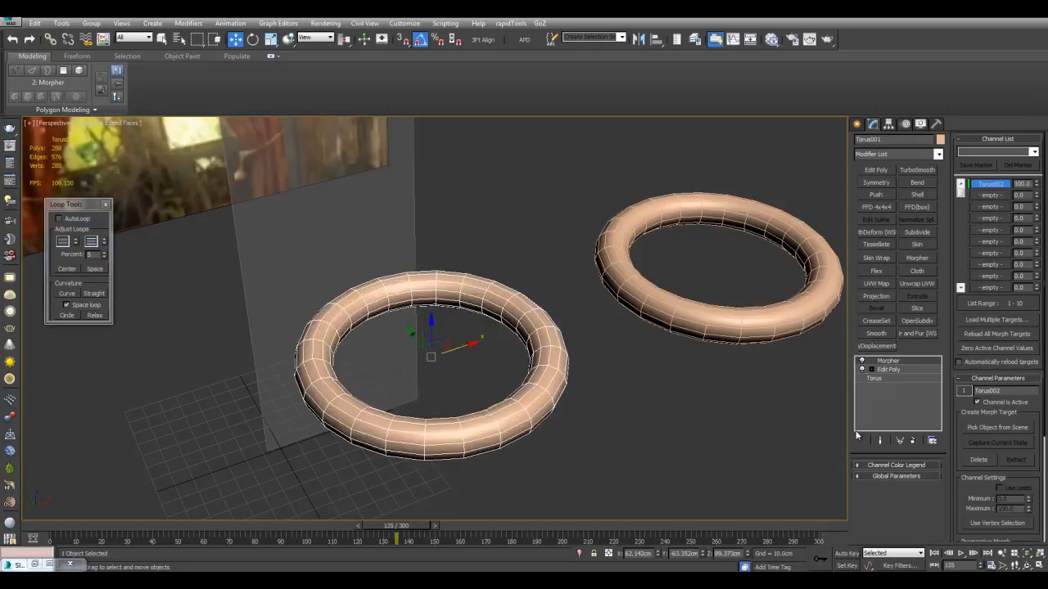
Try an animation length of 100 frames in the time configuration, and set the final length to 300 frames
{"action": "left_click", "coordinate": [991, 565]}
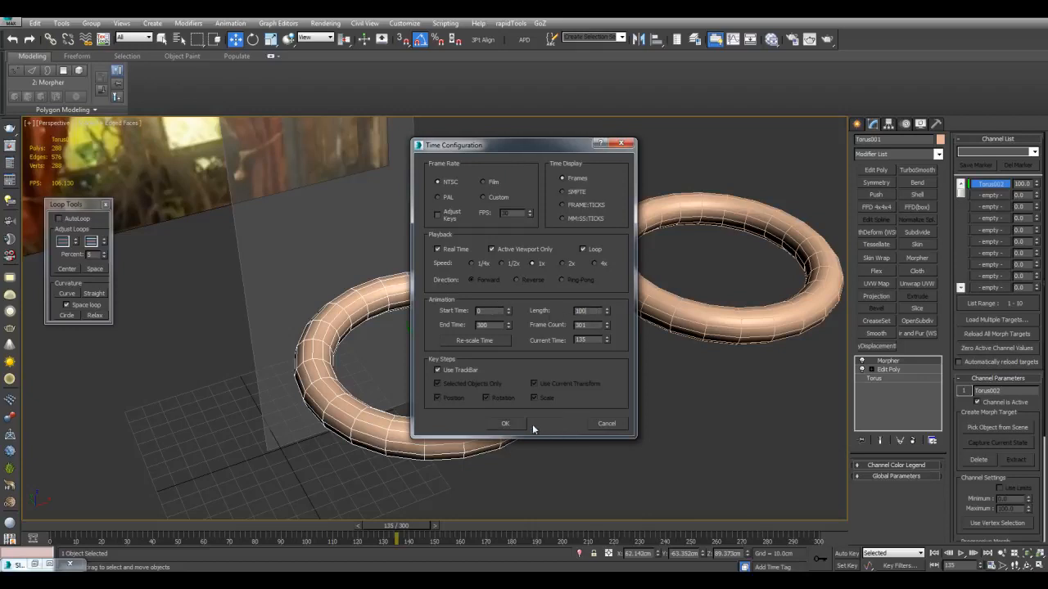
{"action": "left_click", "coordinate": [505, 424]}
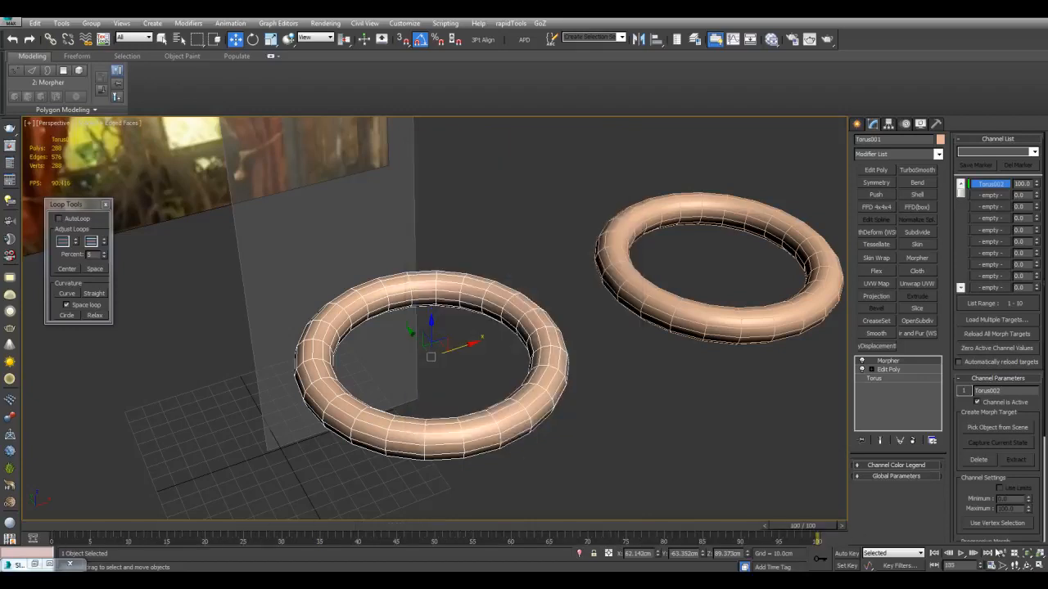
{"action": "left_click", "coordinate": [991, 565]}
{"action": "double_click", "coordinate": [583, 311]}
{"action": "type", "text": "300"}
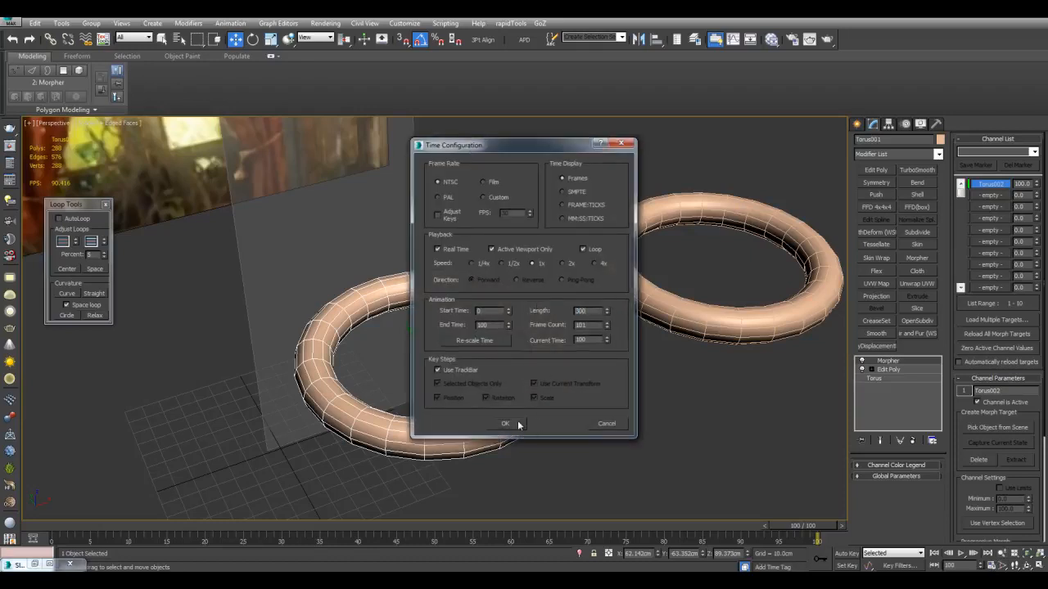
{"action": "left_click", "coordinate": [505, 423]}
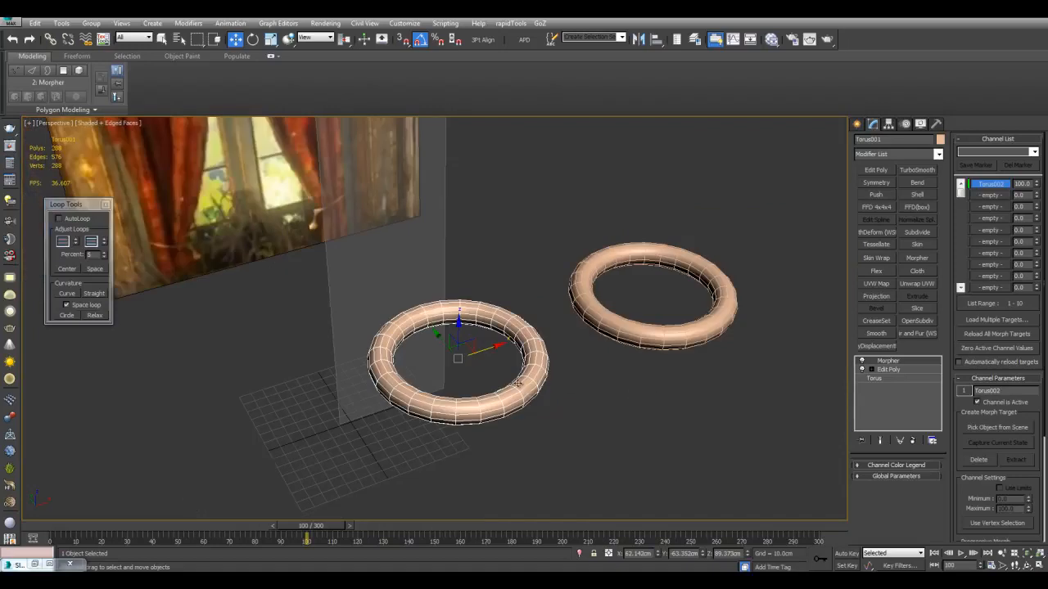
Go to frame 0 on the timeline and turn on Auto Key recording
{"action": "mouse_move", "coordinate": [433, 486]}
{"action": "middle_mouse_down", "text": "alt"}
{"action": "mouse_move", "coordinate": [464, 492]}
{"action": "mouse_move", "coordinate": [349, 524]}
{"action": "middle_mouse_up", "text": "alt"}
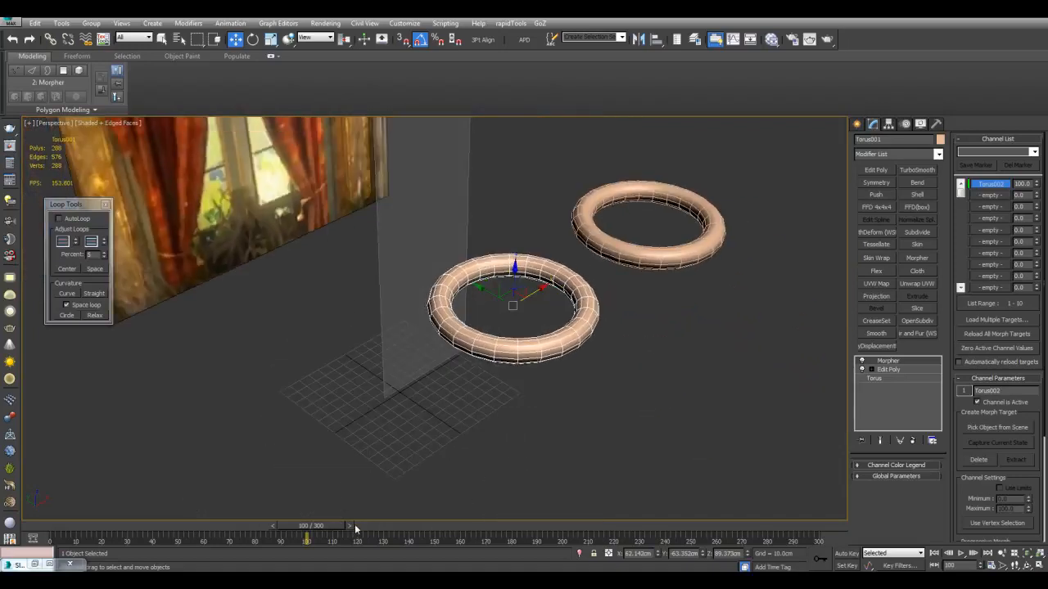
{"action": "left_click_drag", "start_coordinate": [336, 529], "coordinate": [92, 534]}
{"action": "middle_click_drag", "start_coordinate": [604, 266], "coordinate": [524, 373]}
{"action": "scroll", "coordinate": [524, 373], "scroll_direction": "up", "scroll_amount": 3}
{"action": "middle_click_drag", "start_coordinate": [524, 373], "coordinate": [547, 326], "text": "alt"}
{"action": "scroll", "coordinate": [517, 383], "scroll_direction": "down", "scroll_amount": 3}
{"action": "scroll", "coordinate": [548, 326], "scroll_direction": "up", "scroll_amount": 3}
{"action": "key", "text": "n"}
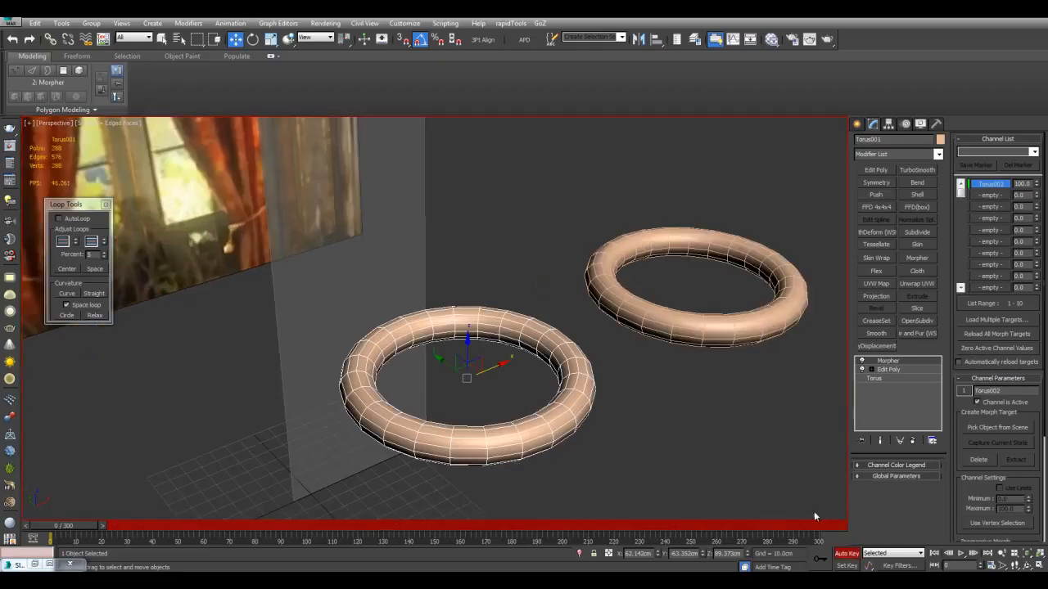
Go to frame 100 on the timeline and set the torus's first morph channel to 0
{"action": "left_click_drag", "start_coordinate": [72, 529], "coordinate": [321, 515]}
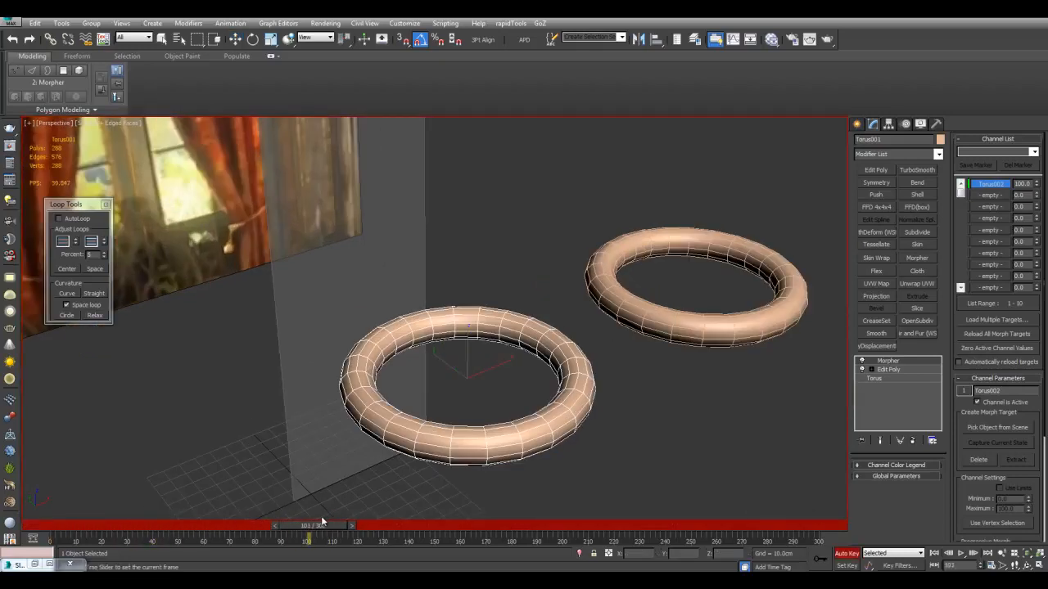
{"action": "key", "text": "w"}
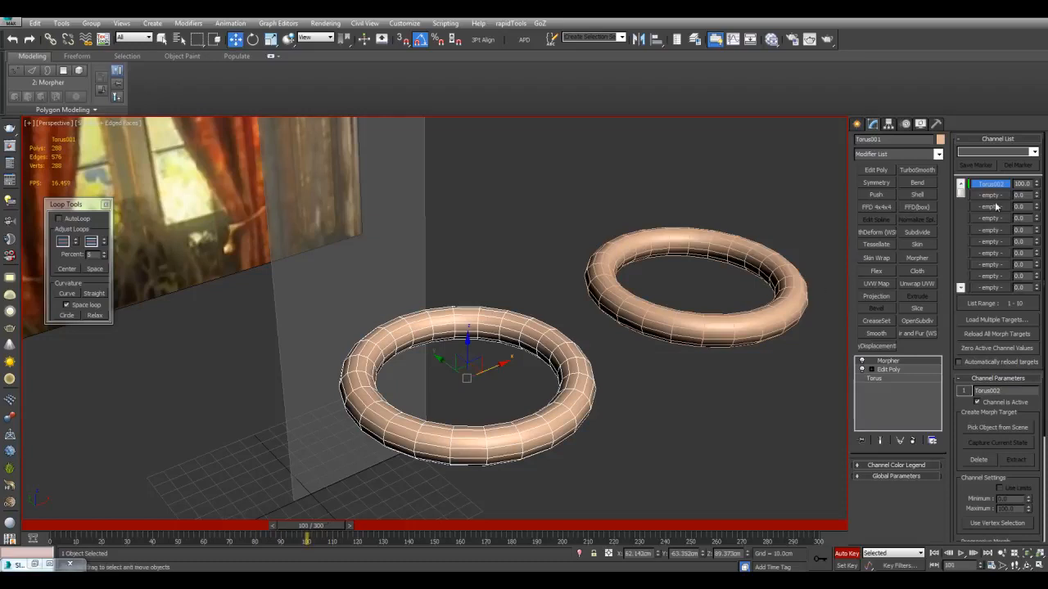
{"action": "right_click", "coordinate": [1038, 185]}
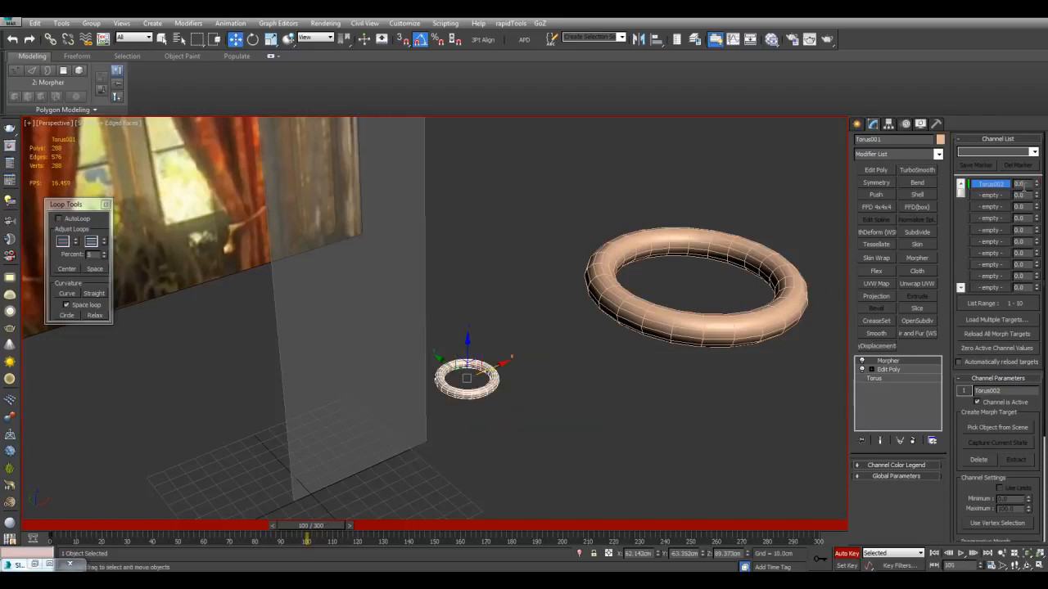
{"action": "middle_click_drag", "start_coordinate": [676, 420], "coordinate": [638, 439]}
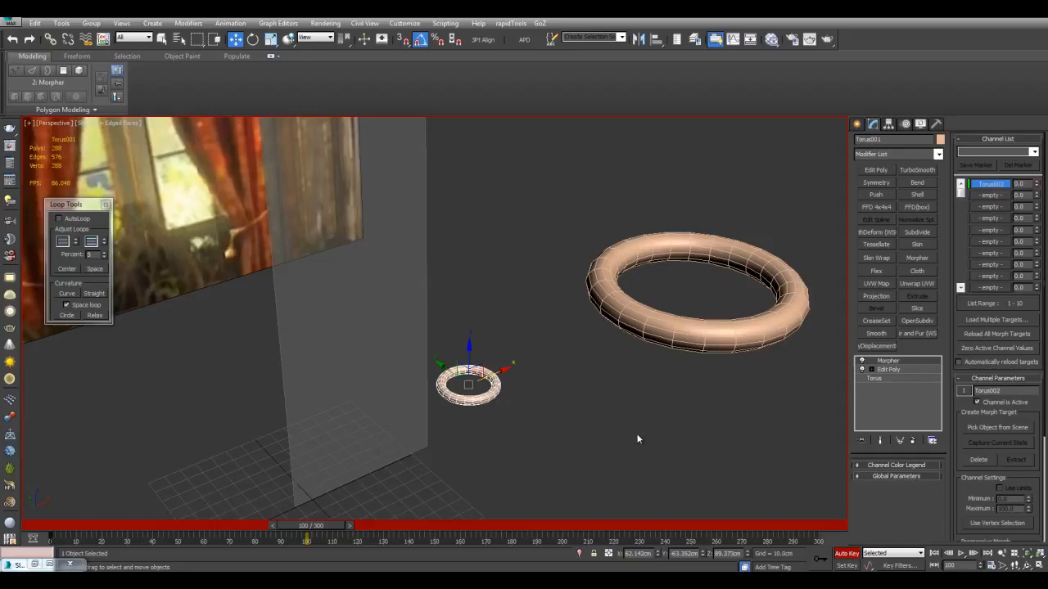
Turn off Auto Key recording and scrub the timeline back to frame 20 to preview the ring's size change
{"action": "left_click", "coordinate": [843, 553]}
{"action": "left_click_drag", "start_coordinate": [320, 528], "coordinate": [102, 526]}
{"action": "key", "text": "w"}
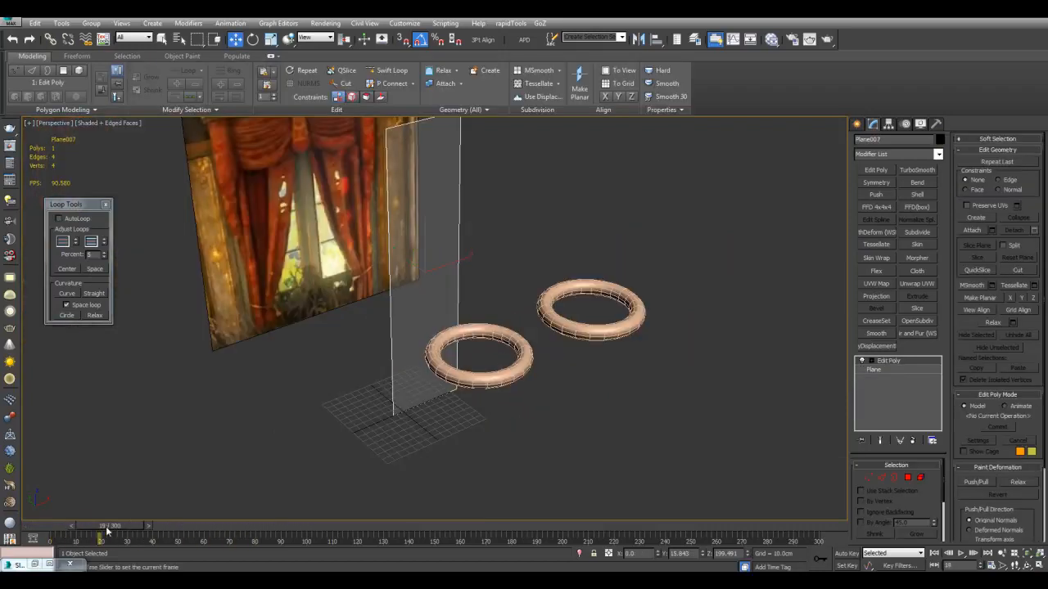
{"action": "mouse_move", "coordinate": [98, 528]}
{"action": "left_mouse_down"}
{"action": "mouse_move", "coordinate": [119, 529]}
{"action": "mouse_move", "coordinate": [54, 536]}
{"action": "mouse_move", "coordinate": [100, 532]}
{"action": "left_mouse_up"}
{"action": "key", "text": "w"}
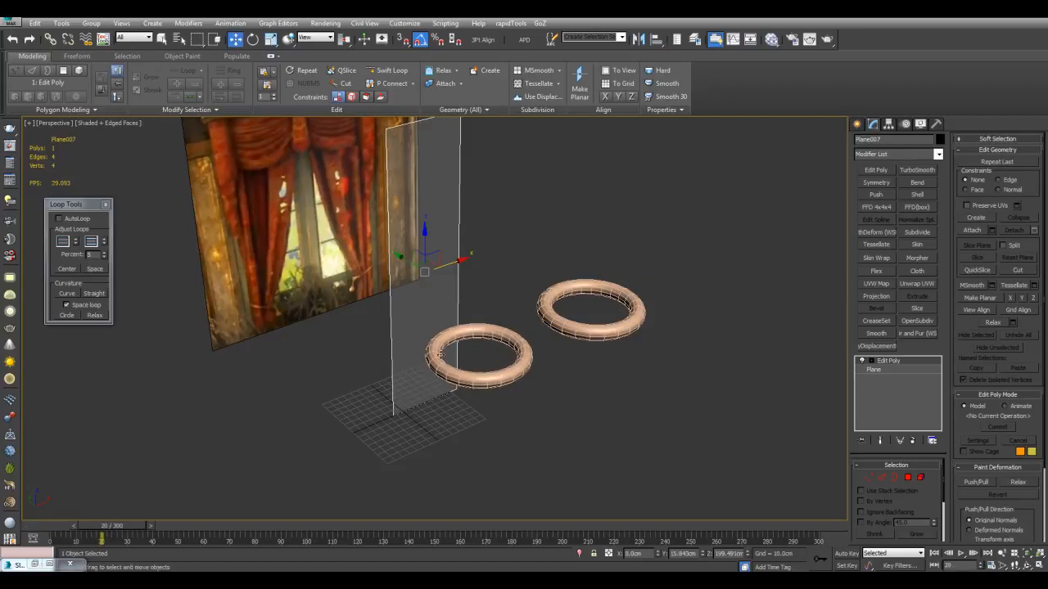
Select the curtain strip and turn off its see-through display
{"action": "scroll", "coordinate": [446, 320], "scroll_direction": "up", "scroll_amount": 3}
{"action": "middle_click_drag", "start_coordinate": [455, 255], "coordinate": [465, 365]}
{"action": "key", "text": "alt+x"}
{"action": "scroll", "coordinate": [627, 300], "scroll_direction": "down", "scroll_amount": 3}
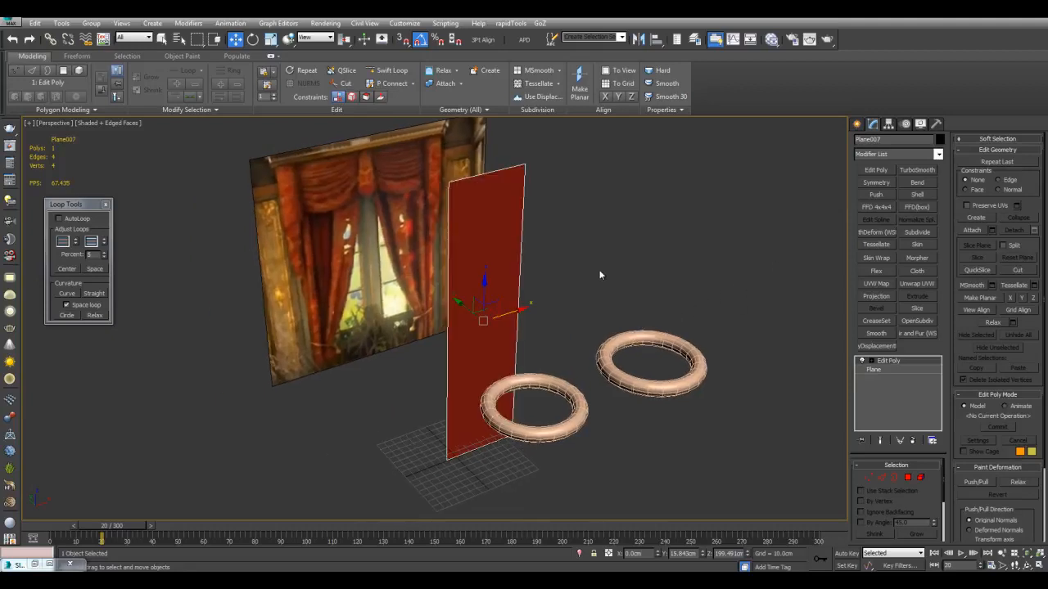
Connect the strip's two long vertical edges with 4 segments, dividing it crosswise
{"action": "middle_click_drag", "start_coordinate": [647, 265], "coordinate": [633, 255], "text": "alt"}
{"action": "key", "text": "2"}
{"action": "left_click_drag", "start_coordinate": [474, 264], "coordinate": [601, 310]}
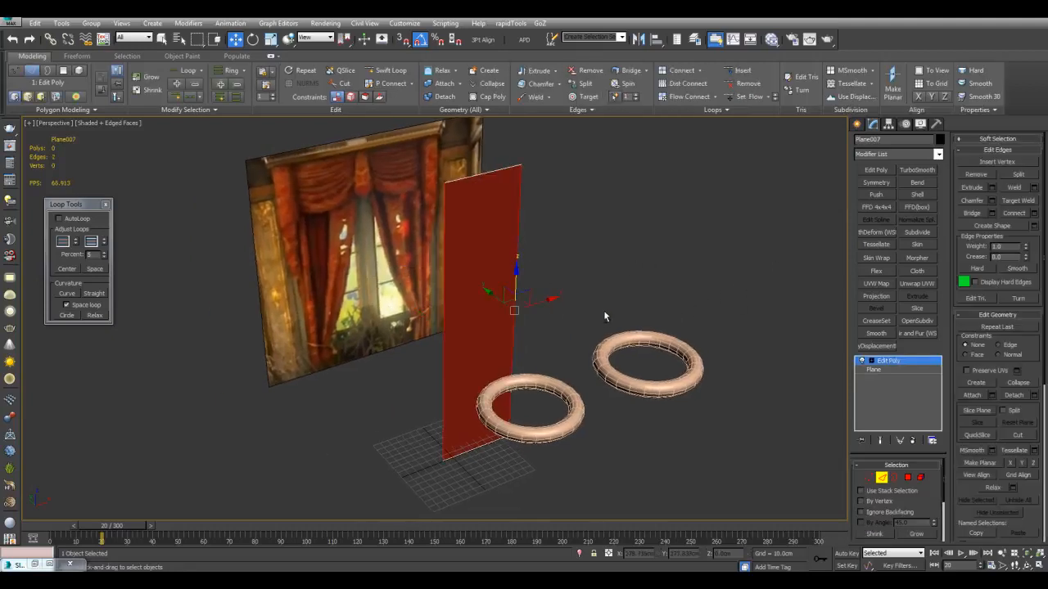
{"action": "middle_click_drag", "start_coordinate": [601, 311], "coordinate": [597, 312], "text": "alt"}
{"action": "key", "text": "ctrl+shift+e"}
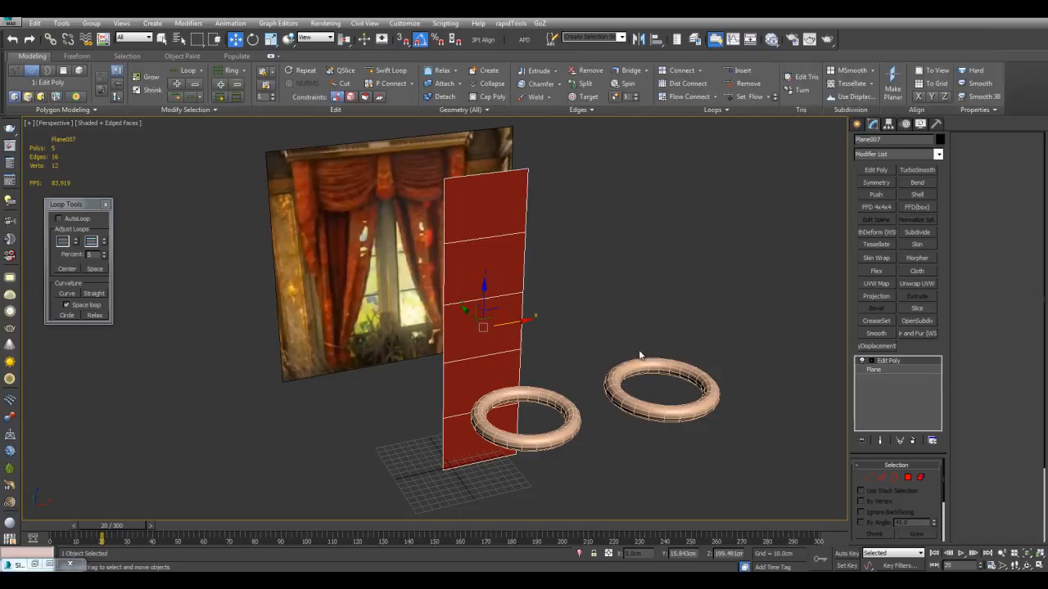
{"action": "scroll", "coordinate": [698, 316], "scroll_direction": "up", "scroll_amount": 3}
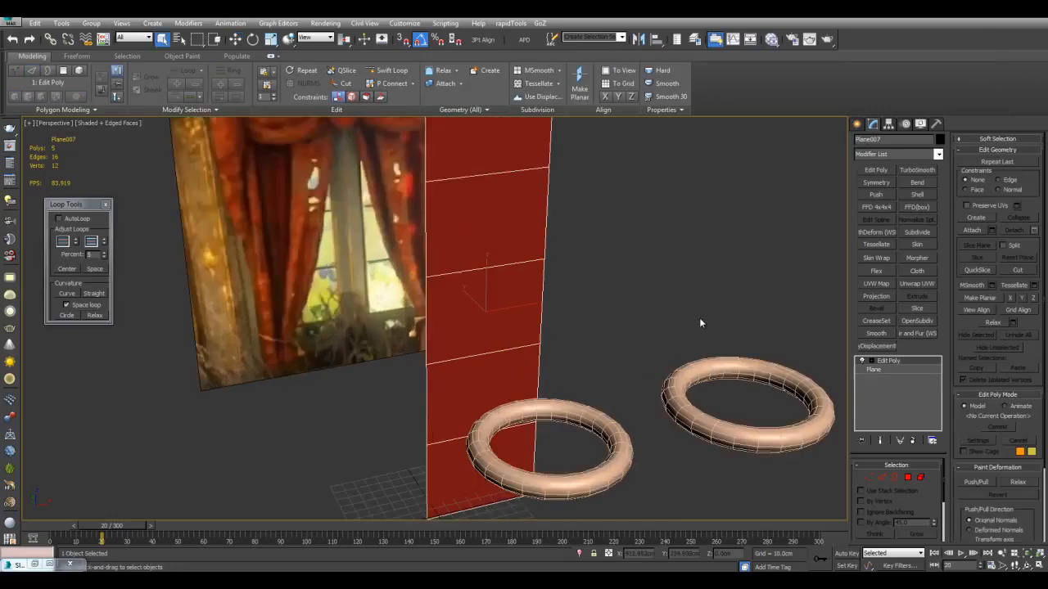
Apply a TurboSmooth modifier to the curtain strip with 4 iterations
{"action": "left_click", "coordinate": [917, 170]}
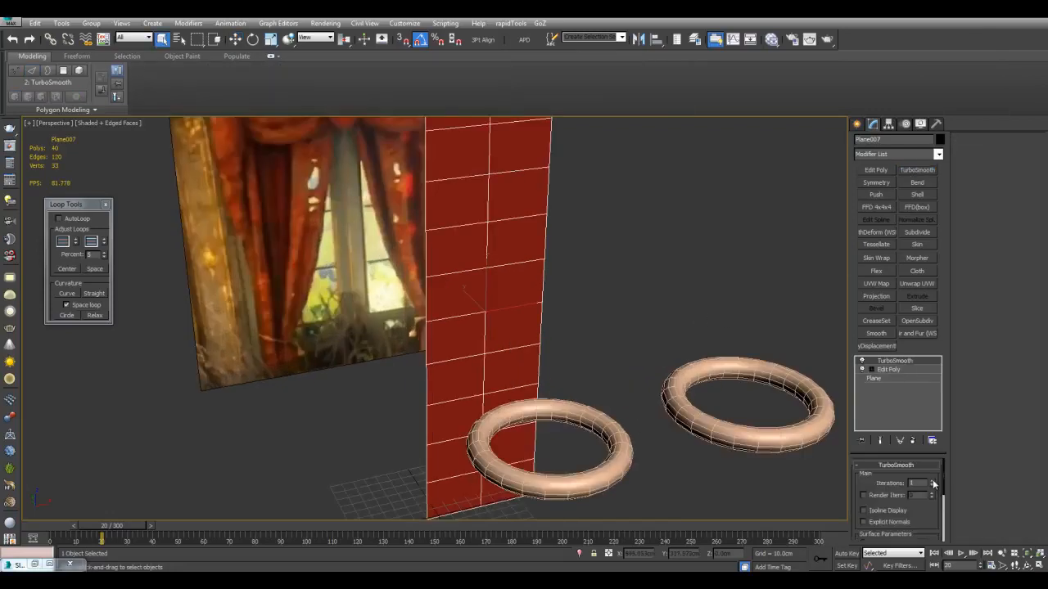
{"action": "left_click", "coordinate": [934, 482]}
{"action": "left_click", "coordinate": [934, 481]}
{"action": "scroll", "coordinate": [510, 295], "scroll_direction": "down", "scroll_amount": 4}
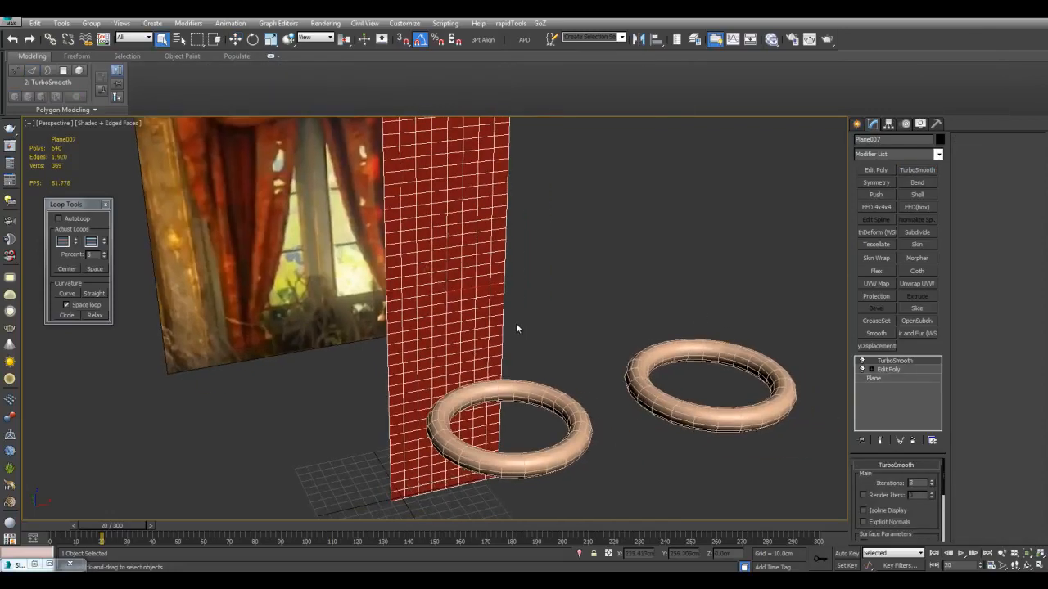
{"action": "scroll", "coordinate": [550, 322], "scroll_direction": "up", "scroll_amount": 5}
{"action": "scroll", "coordinate": [480, 346], "scroll_direction": "down", "scroll_amount": 4}
{"action": "middle_click_drag", "start_coordinate": [502, 391], "coordinate": [431, 381], "text": "alt"}
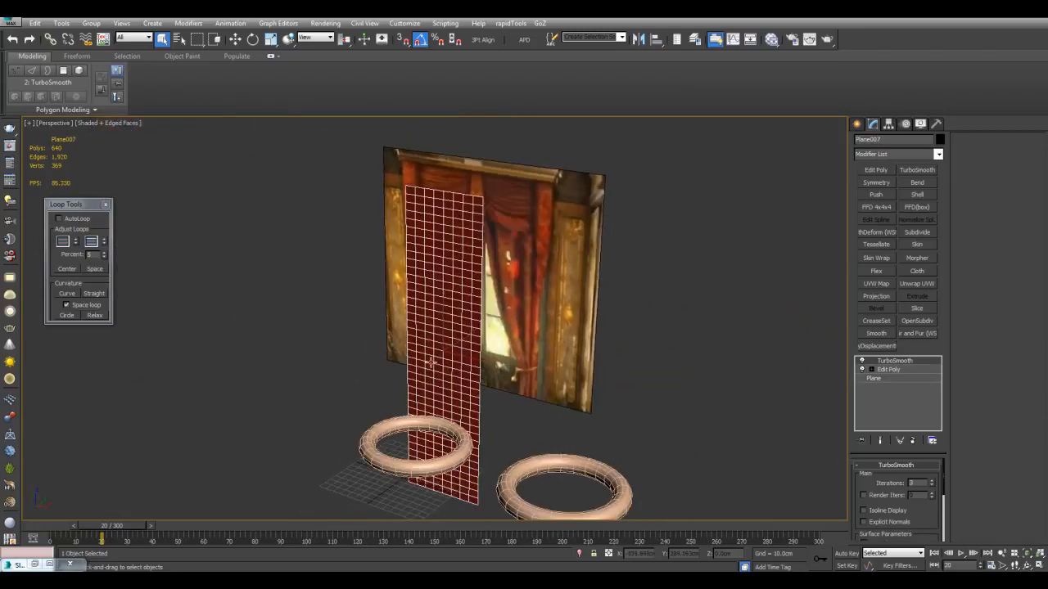
{"action": "middle_click_drag", "start_coordinate": [464, 416], "coordinate": [543, 423], "text": "alt"}
{"action": "scroll", "coordinate": [554, 385], "scroll_direction": "up", "scroll_amount": 3}
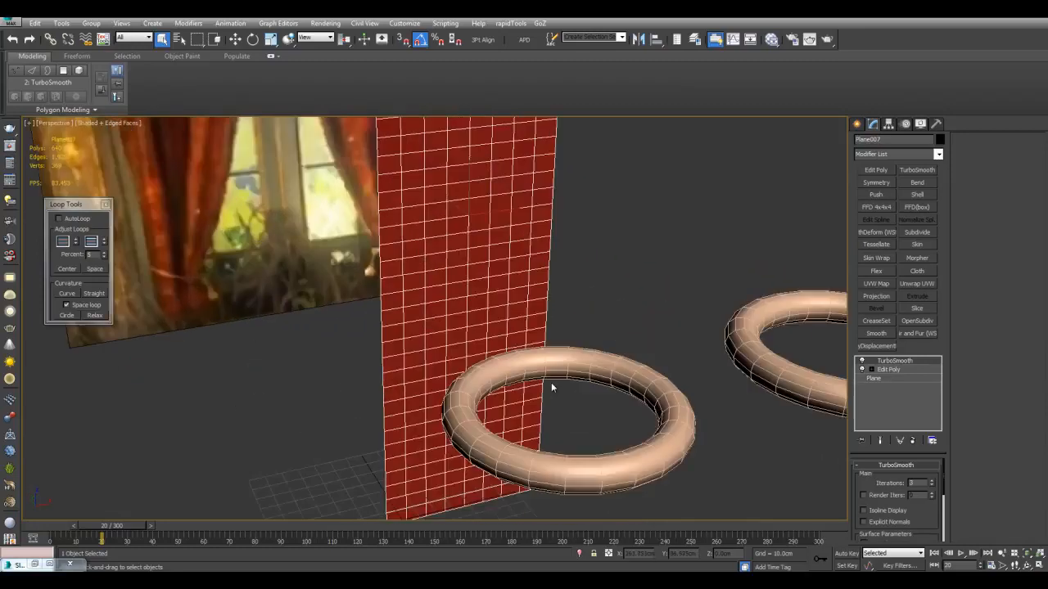
{"action": "middle_click_drag", "start_coordinate": [579, 392], "coordinate": [576, 396], "text": "alt"}
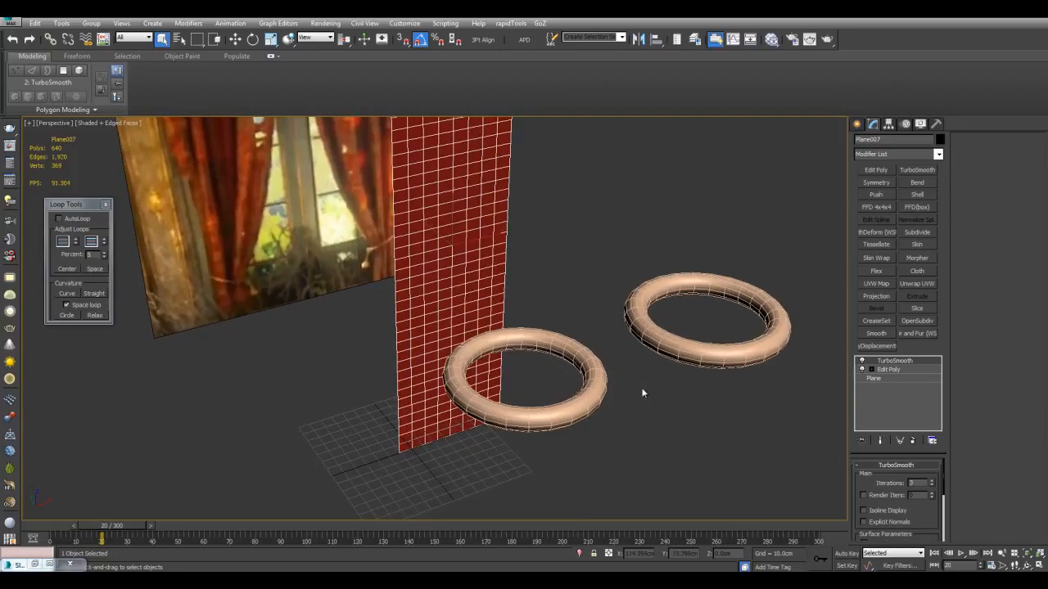
{"action": "left_click", "coordinate": [931, 483]}
{"action": "mouse_move", "coordinate": [655, 460]}
{"action": "middle_mouse_down"}
{"action": "mouse_move", "coordinate": [660, 437]}
{"action": "mouse_move", "coordinate": [657, 461]}
{"action": "middle_mouse_up"}
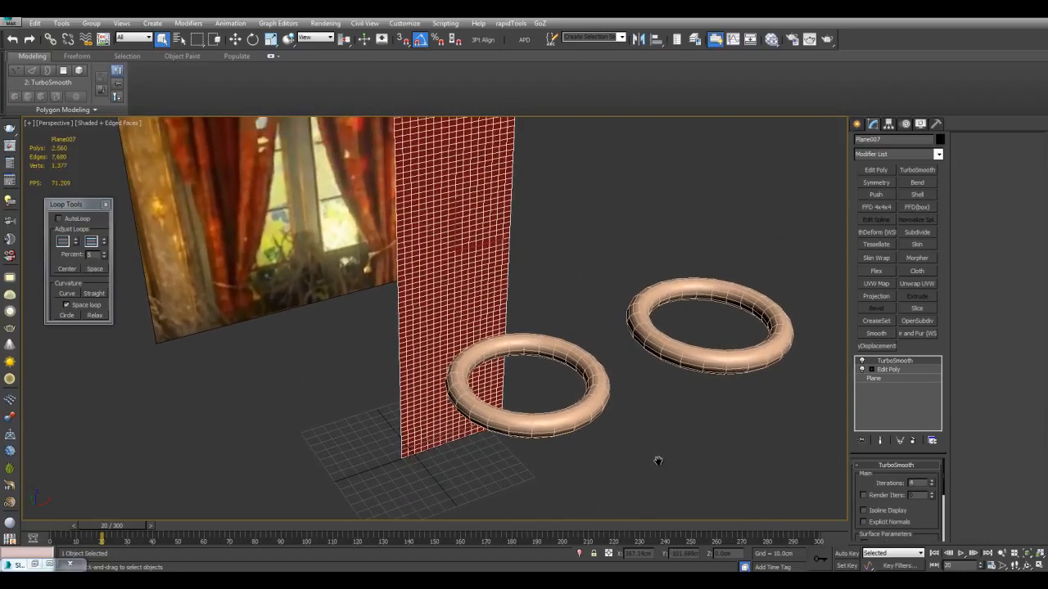
Move the morphing torus so it encircles the lower part of the strip, checking its fit at frame 0
{"action": "mouse_move", "coordinate": [612, 394]}
{"action": "middle_mouse_down", "text": "alt"}
{"action": "mouse_move", "coordinate": [598, 379]}
{"action": "mouse_move", "coordinate": [629, 390]}
{"action": "mouse_move", "coordinate": [625, 368]}
{"action": "mouse_move", "coordinate": [617, 383]}
{"action": "middle_mouse_up", "text": "alt"}
{"action": "left_click", "coordinate": [618, 383]}
{"action": "key", "text": "w"}
{"action": "left_click_drag", "start_coordinate": [517, 392], "coordinate": [442, 369]}
{"action": "middle_click_drag", "start_coordinate": [563, 363], "coordinate": [511, 378], "text": "alt"}
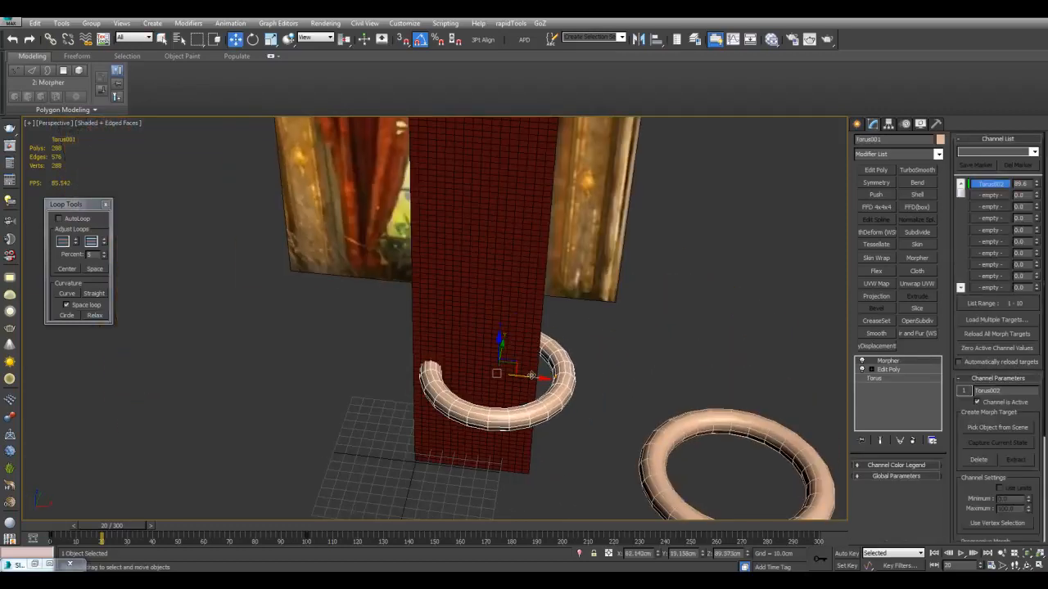
{"action": "left_click_drag", "start_coordinate": [533, 381], "coordinate": [518, 379]}
{"action": "middle_click_drag", "start_coordinate": [518, 379], "coordinate": [533, 370], "text": "alt"}
{"action": "left_click_drag", "start_coordinate": [123, 528], "coordinate": [61, 532]}
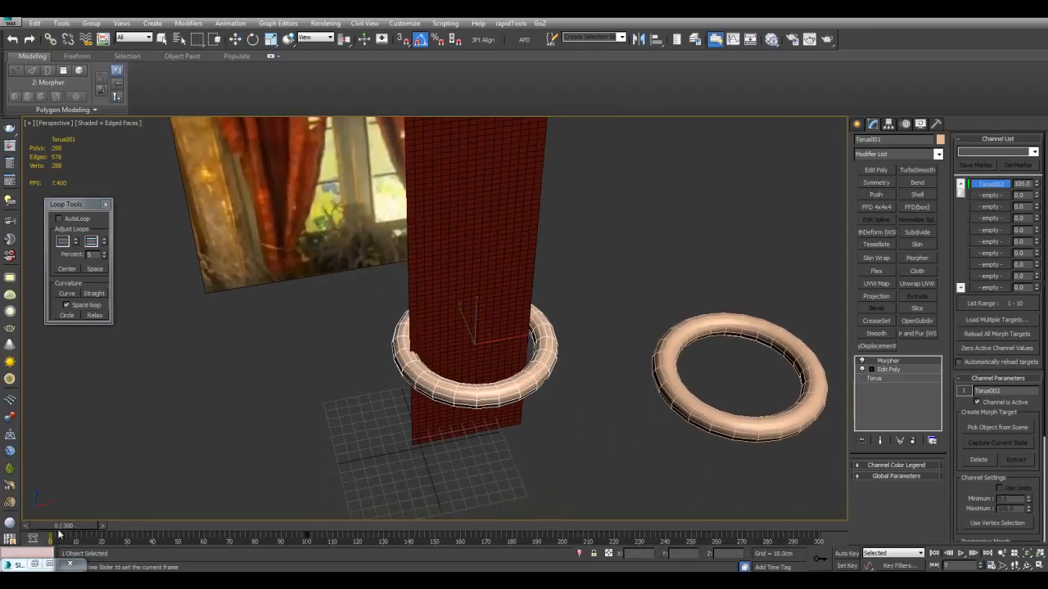
{"action": "middle_click_drag", "start_coordinate": [524, 342], "coordinate": [507, 355], "text": "alt"}
{"action": "left_click_drag", "start_coordinate": [518, 347], "coordinate": [469, 348]}
Scale the torus uniformly to about 109 percent and check its fit around the strip at frame 0
{"action": "key", "text": "r"}
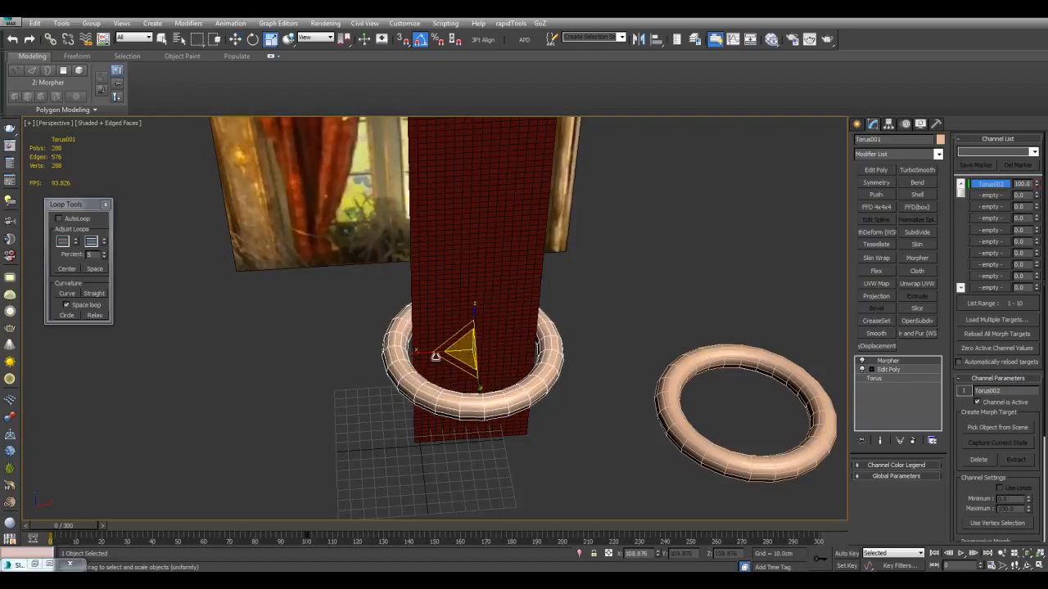
{"action": "key", "text": "w"}
{"action": "mouse_move", "coordinate": [92, 528]}
{"action": "left_mouse_down"}
{"action": "mouse_move", "coordinate": [295, 528]}
{"action": "mouse_move", "coordinate": [72, 521]}
{"action": "mouse_move", "coordinate": [81, 518]}
{"action": "left_mouse_up"}
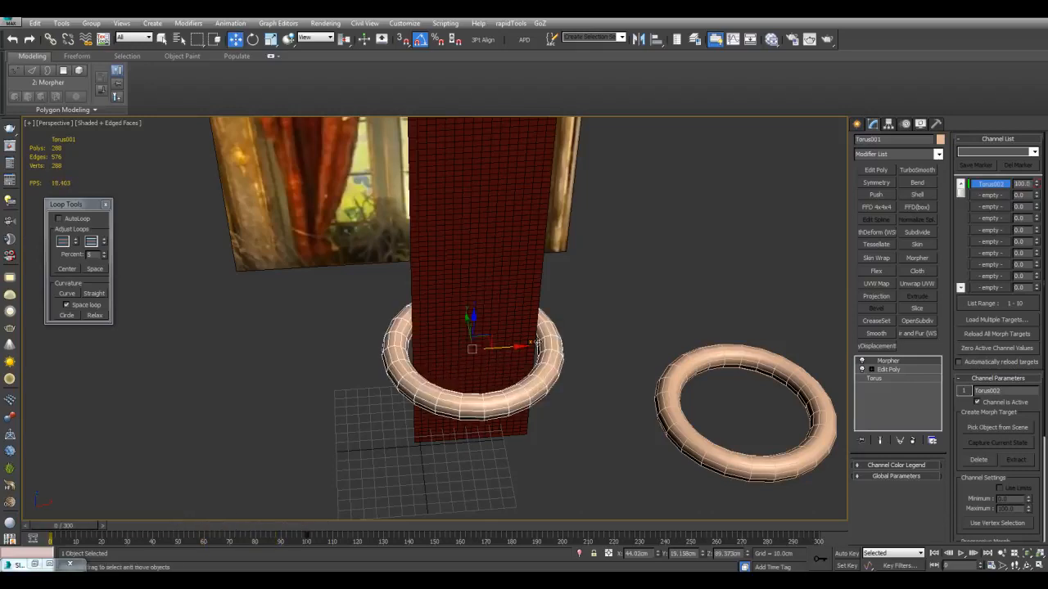
{"action": "middle_click_drag", "start_coordinate": [505, 349], "coordinate": [460, 355]}
Rename the curtain strip to cloth and give it a Cloth modifier with Self Collision turned on
{"action": "scroll", "coordinate": [460, 356], "scroll_direction": "up", "scroll_amount": 3}
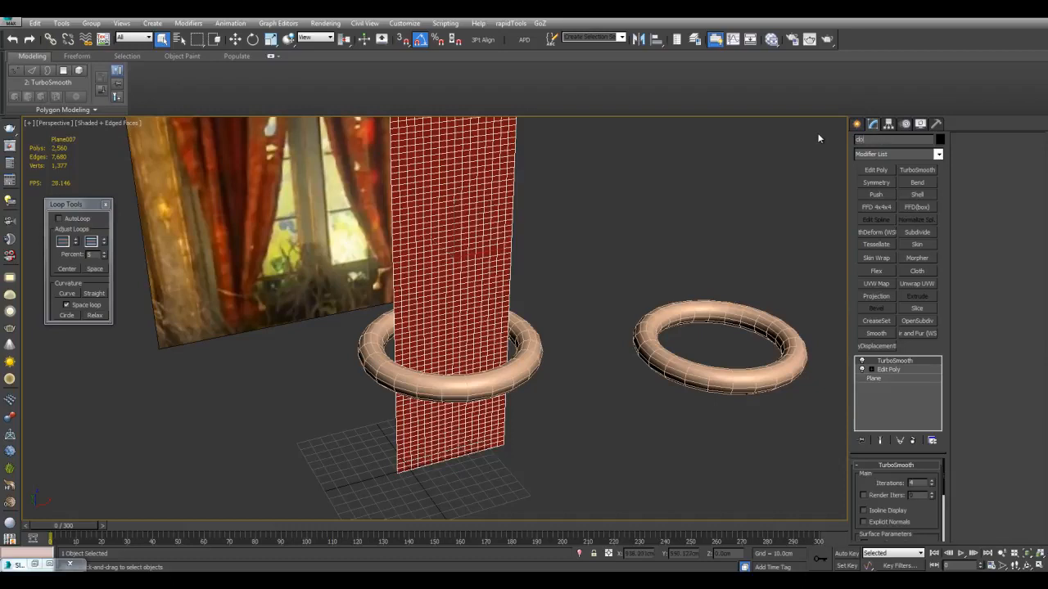
{"action": "middle_click_drag", "start_coordinate": [739, 245], "coordinate": [743, 232]}
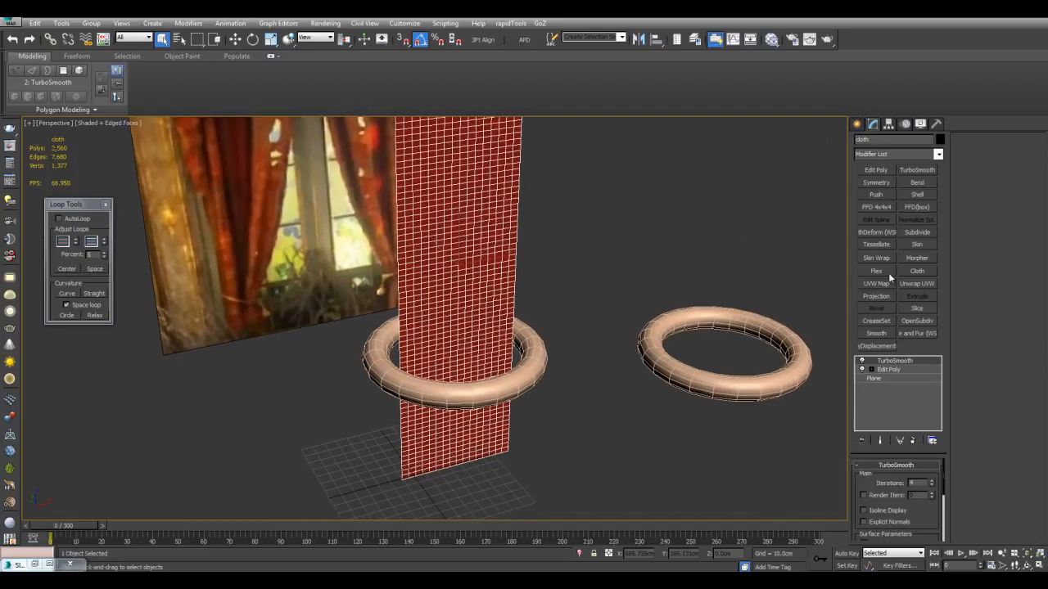
{"action": "left_click", "coordinate": [917, 271]}
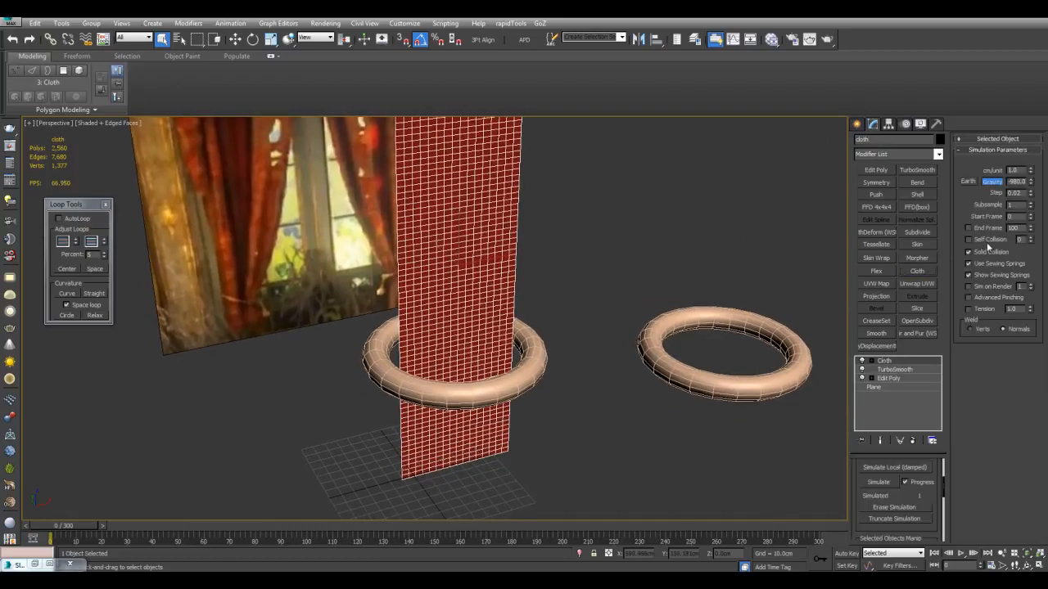
{"action": "middle_click_drag", "start_coordinate": [754, 224], "coordinate": [757, 187]}
Open the cloth's object properties and add the torus around the strip to the simulation as a collision object
{"action": "left_click_drag", "start_coordinate": [905, 495], "coordinate": [913, 550]}
{"action": "left_click", "coordinate": [894, 467]}
{"action": "left_click", "coordinate": [428, 129]}
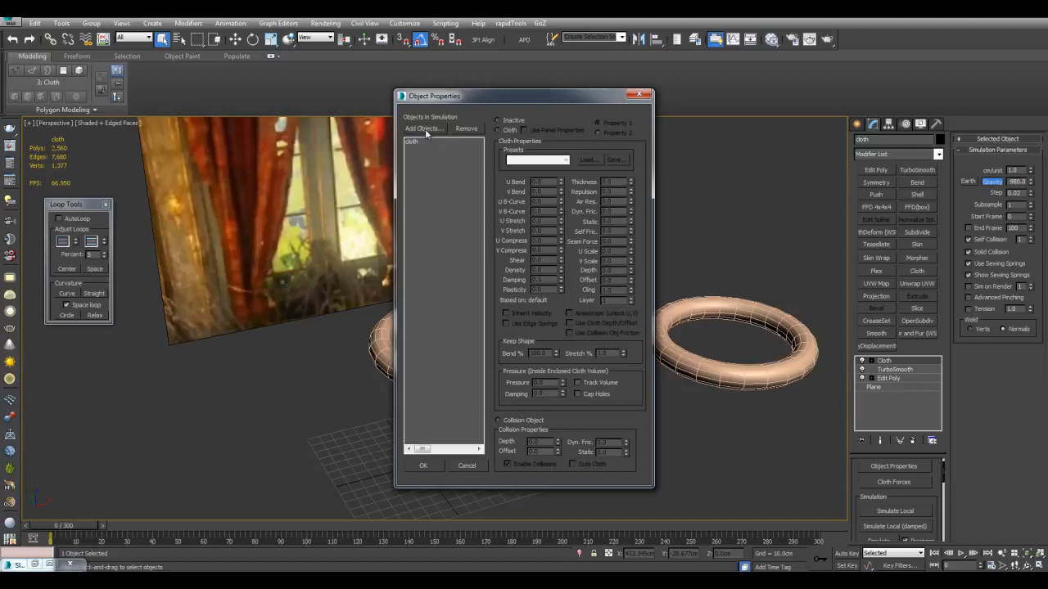
{"action": "left_click_drag", "start_coordinate": [195, 17], "coordinate": [548, 86]}
{"action": "double_click", "coordinate": [404, 163]}
{"action": "left_click", "coordinate": [501, 420]}
Define the strip as a Cloth object using a fabric preset and accept the object properties
{"action": "left_click", "coordinate": [420, 141]}
{"action": "left_click", "coordinate": [512, 130]}
{"action": "left_click", "coordinate": [524, 159]}
{"action": "left_click", "coordinate": [526, 182]}
{"action": "left_click", "coordinate": [438, 464]}
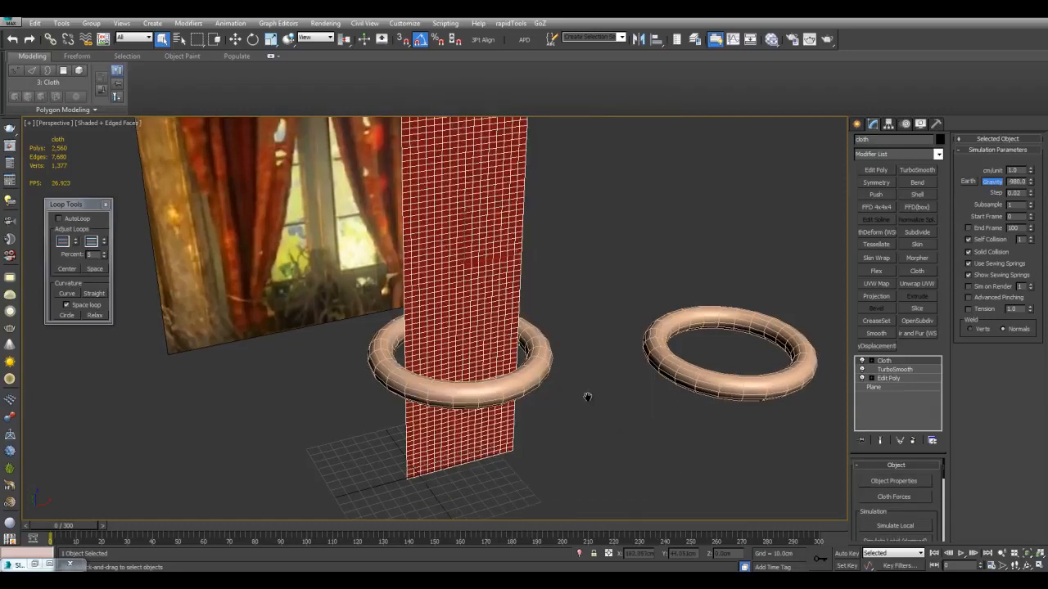
Create a tall, thin cylinder with a radius of about 6.25 cm in front of the strip for the curtain rod
{"action": "scroll", "coordinate": [588, 397], "scroll_direction": "down", "scroll_amount": 2}
{"action": "scroll", "coordinate": [516, 238], "scroll_direction": "up", "scroll_amount": 2}
{"action": "scroll", "coordinate": [491, 168], "scroll_direction": "down", "scroll_amount": 1}
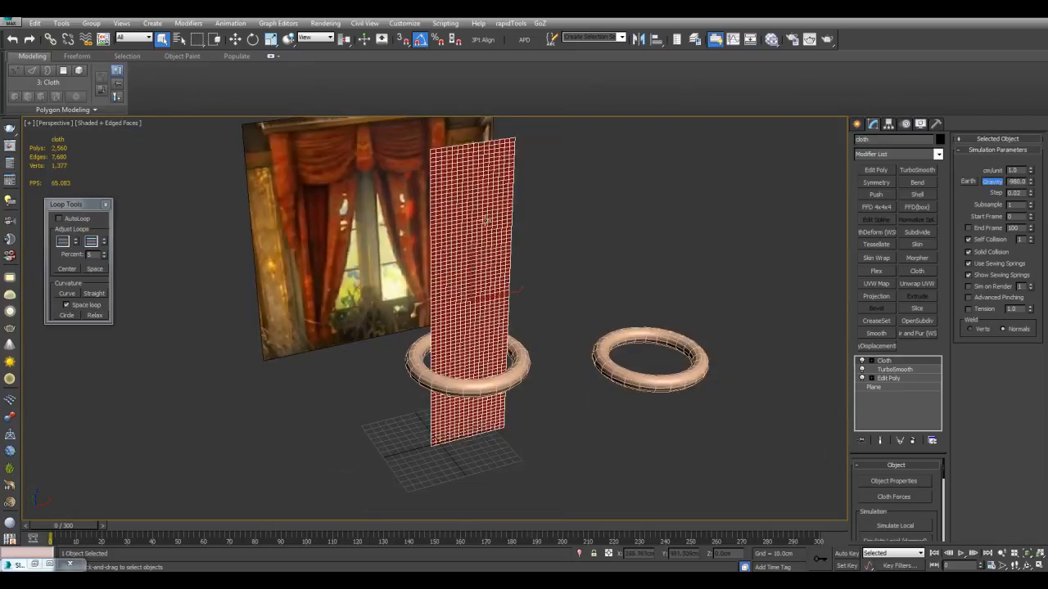
{"action": "middle_click_drag", "start_coordinate": [523, 283], "coordinate": [542, 382]}
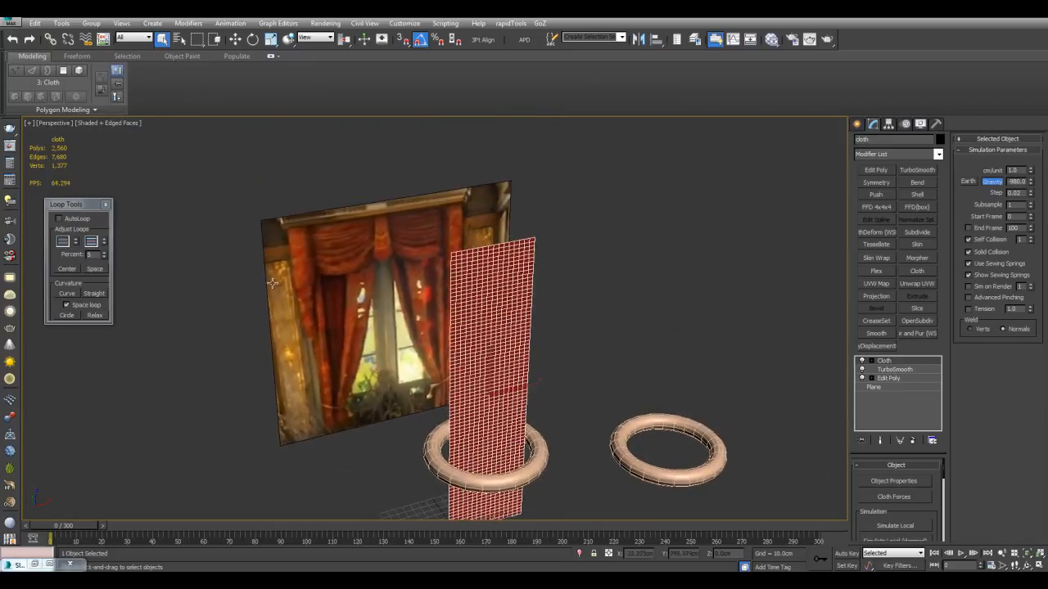
{"action": "middle_click_drag", "start_coordinate": [529, 291], "coordinate": [526, 280]}
{"action": "left_click", "coordinate": [857, 123]}
{"action": "scroll", "coordinate": [573, 328], "scroll_direction": "down", "scroll_amount": 2}
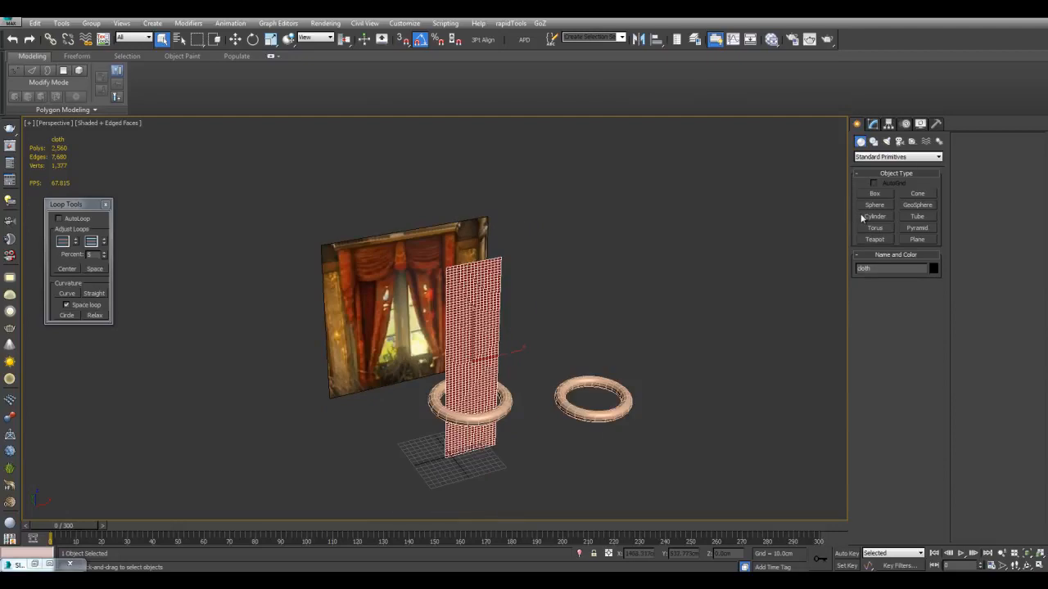
{"action": "left_click", "coordinate": [874, 216]}
{"action": "scroll", "coordinate": [542, 418], "scroll_direction": "up", "scroll_amount": 1}
{"action": "left_click_drag", "start_coordinate": [521, 442], "coordinate": [524, 435]}
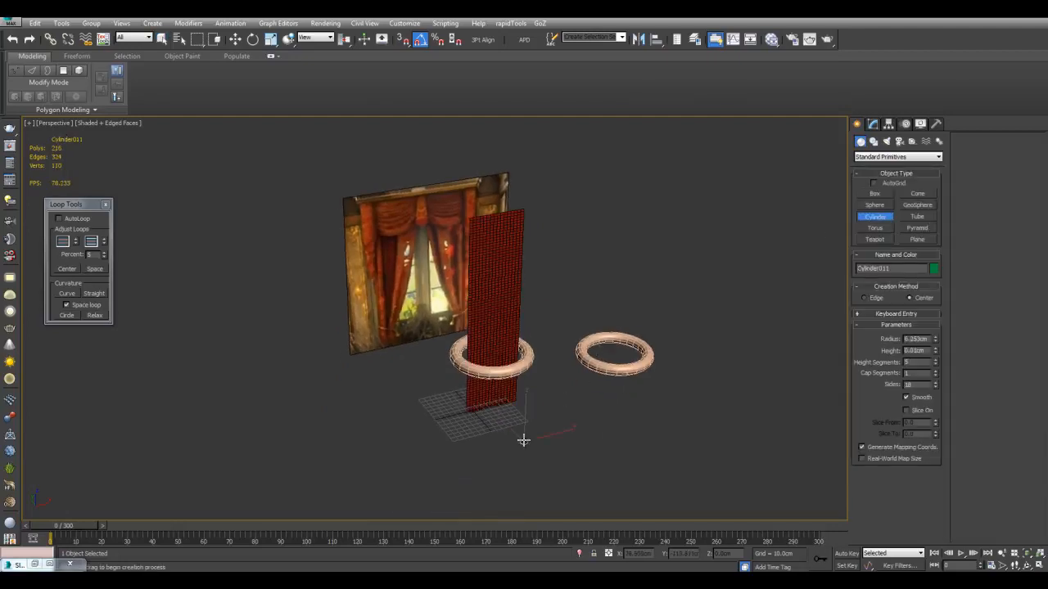
{"action": "left_click", "coordinate": [536, 269]}
Rotate the cylinder so that it lies horizontally, parallel to the strip's width
{"action": "key", "text": "e"}
{"action": "middle_click_drag", "start_coordinate": [551, 296], "coordinate": [531, 287], "text": "alt"}
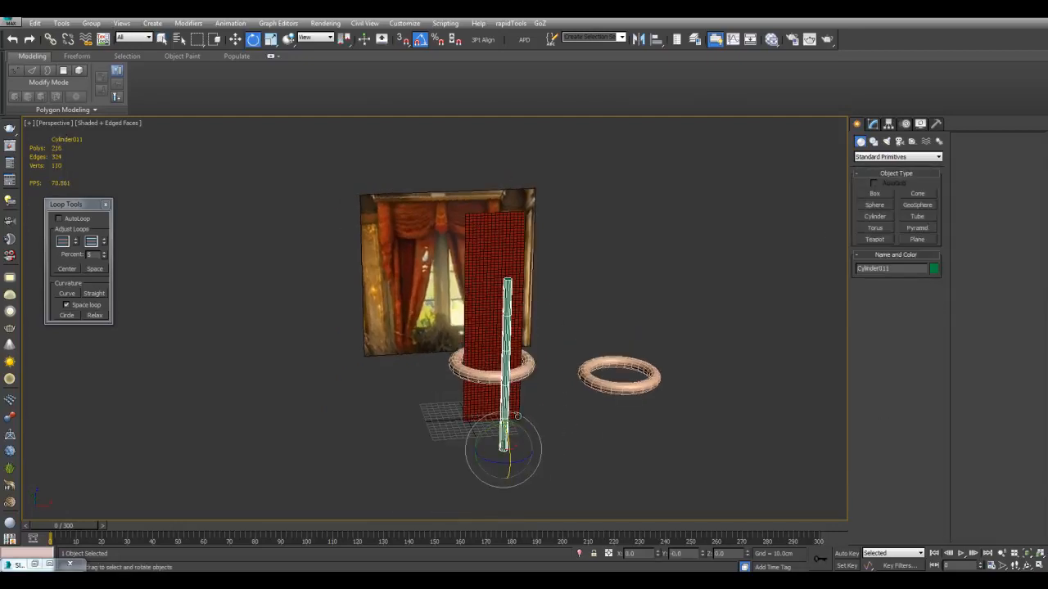
{"action": "left_click_drag", "start_coordinate": [514, 427], "coordinate": [529, 438]}
Move the horizontal rod up to the strip's top edge and align it over the strip in depth
{"action": "key", "text": "w"}
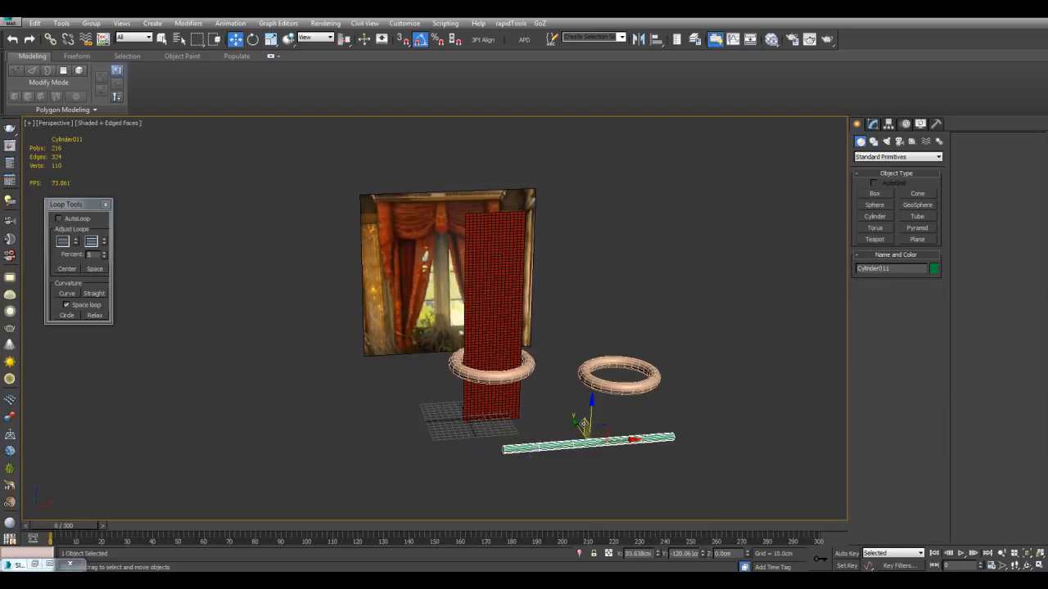
{"action": "left_click_drag", "start_coordinate": [597, 425], "coordinate": [490, 201]}
{"action": "middle_click_drag", "start_coordinate": [491, 201], "coordinate": [622, 303], "text": "alt"}
{"action": "left_click_drag", "start_coordinate": [557, 247], "coordinate": [442, 256]}
{"action": "middle_click_drag", "start_coordinate": [533, 279], "coordinate": [434, 269], "text": "alt"}
{"action": "left_click_drag", "start_coordinate": [427, 221], "coordinate": [426, 239]}
{"action": "scroll", "coordinate": [493, 267], "scroll_direction": "up", "scroll_amount": 5}
{"action": "middle_click_drag", "start_coordinate": [494, 267], "coordinate": [532, 268], "text": "alt"}
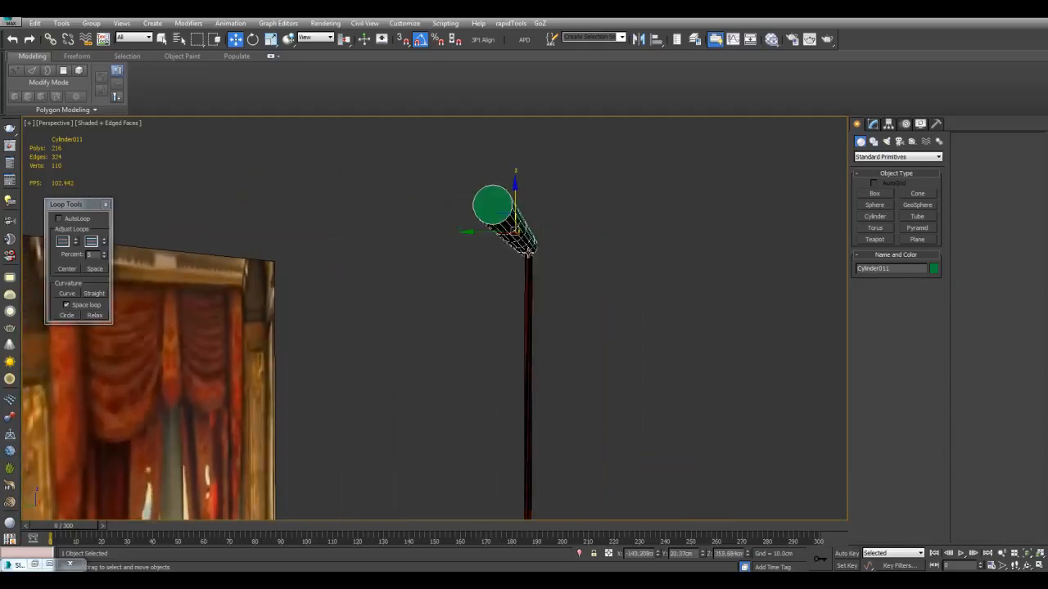
{"action": "left_click_drag", "start_coordinate": [504, 214], "coordinate": [514, 214]}
{"action": "middle_click_drag", "start_coordinate": [526, 282], "coordinate": [488, 289], "text": "alt"}
Select the strip's top row of vertices at the Group level of its Cloth modifier
{"action": "key", "text": "q"}
{"action": "left_click", "coordinate": [487, 290]}
{"action": "left_click", "coordinate": [872, 126]}
{"action": "middle_click_drag", "start_coordinate": [746, 281], "coordinate": [731, 285], "text": "alt"}
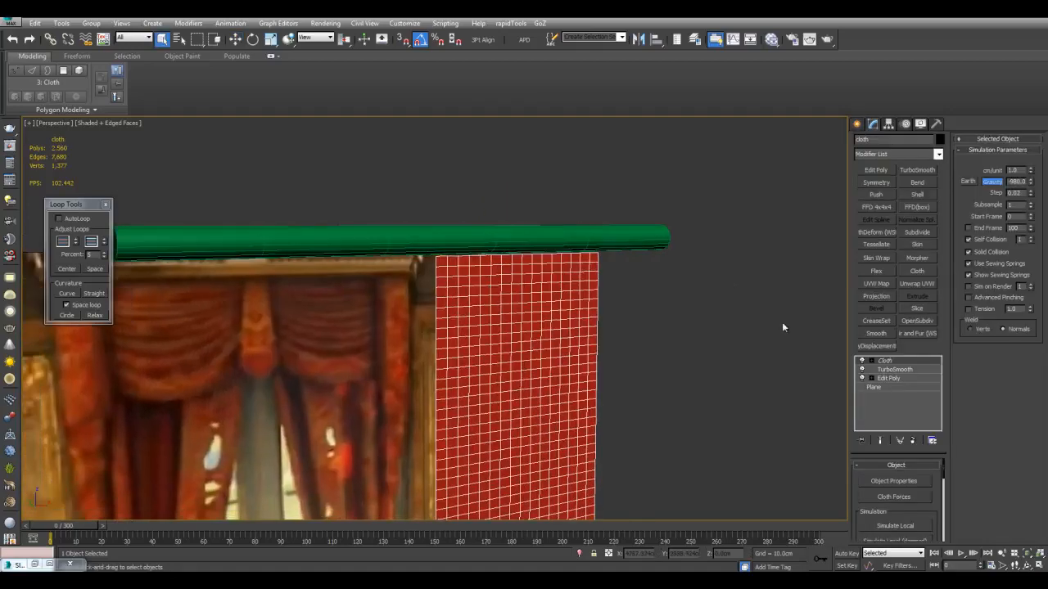
{"action": "left_click", "coordinate": [871, 363]}
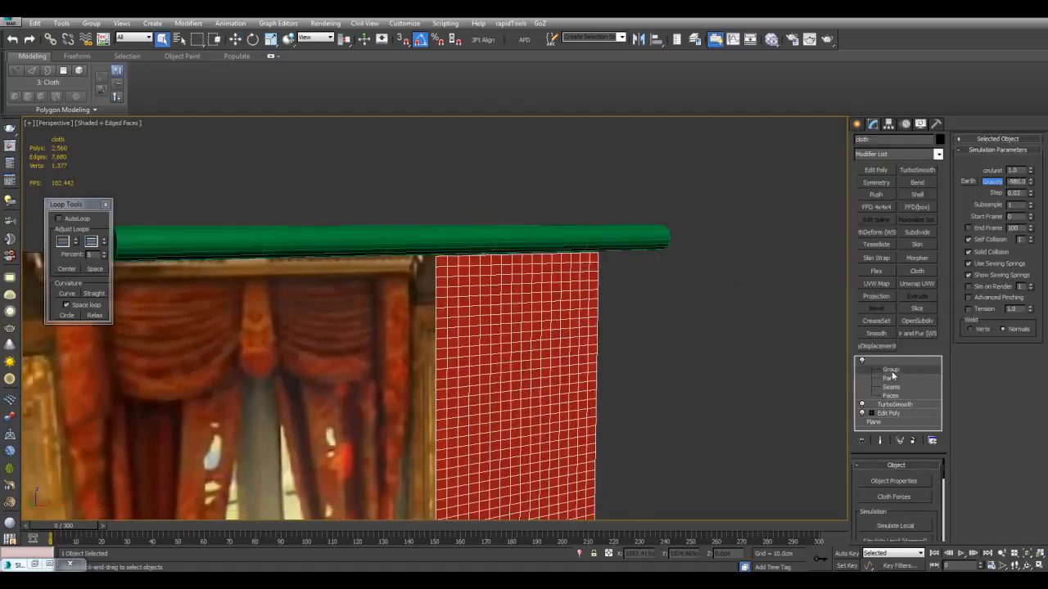
{"action": "left_click", "coordinate": [891, 370]}
{"action": "middle_click_drag", "start_coordinate": [484, 245], "coordinate": [425, 235], "text": "alt"}
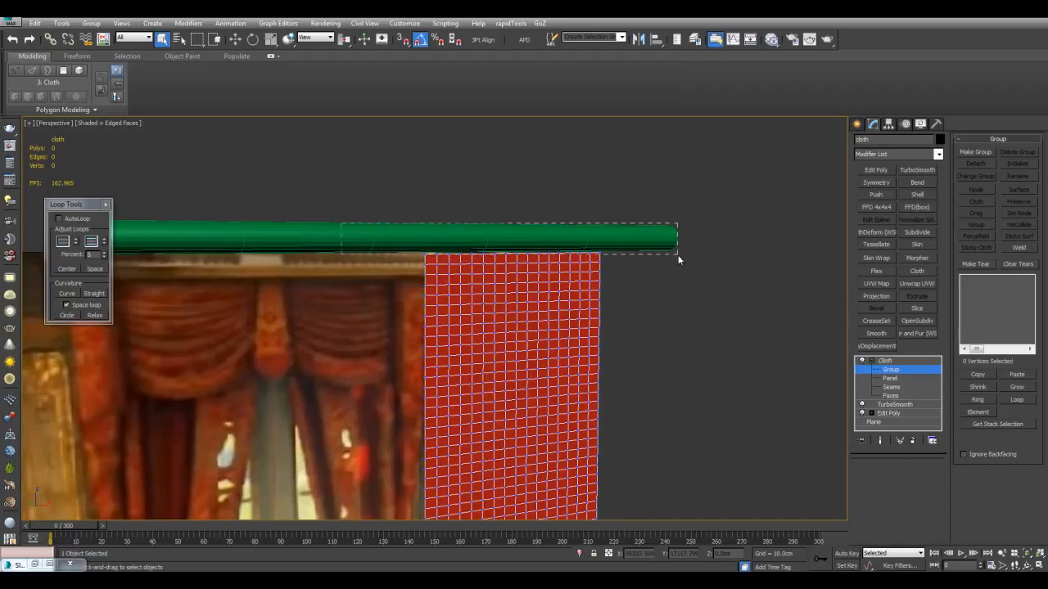
{"action": "left_click_drag", "start_coordinate": [675, 255], "coordinate": [674, 256]}
{"action": "scroll", "coordinate": [720, 276], "scroll_direction": "up", "scroll_amount": 2}
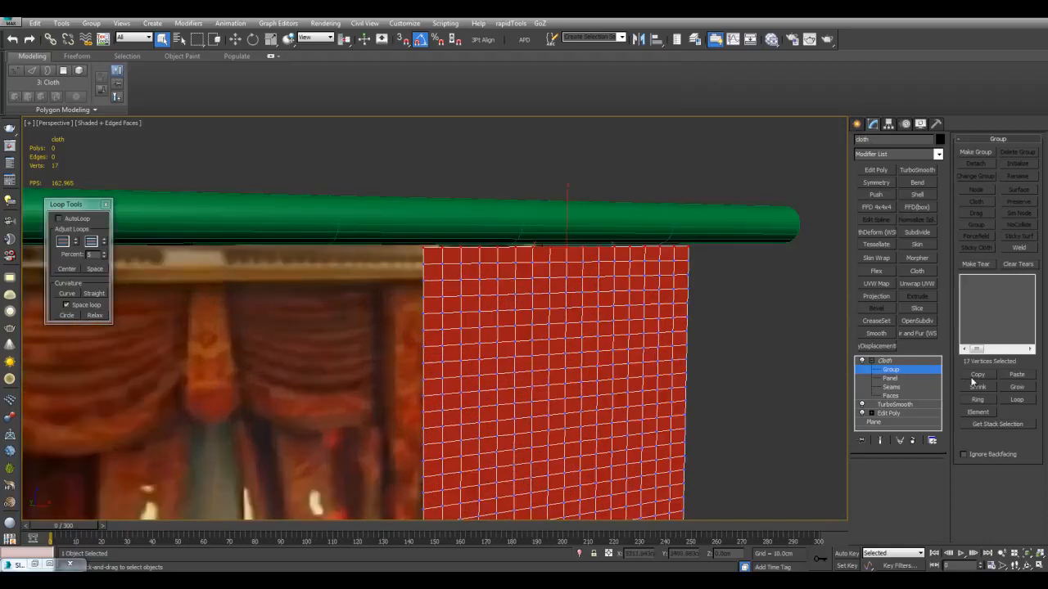
Make a cloth group from the strip's selected top row of vertices and turn on soft selection
{"action": "left_click", "coordinate": [974, 153]}
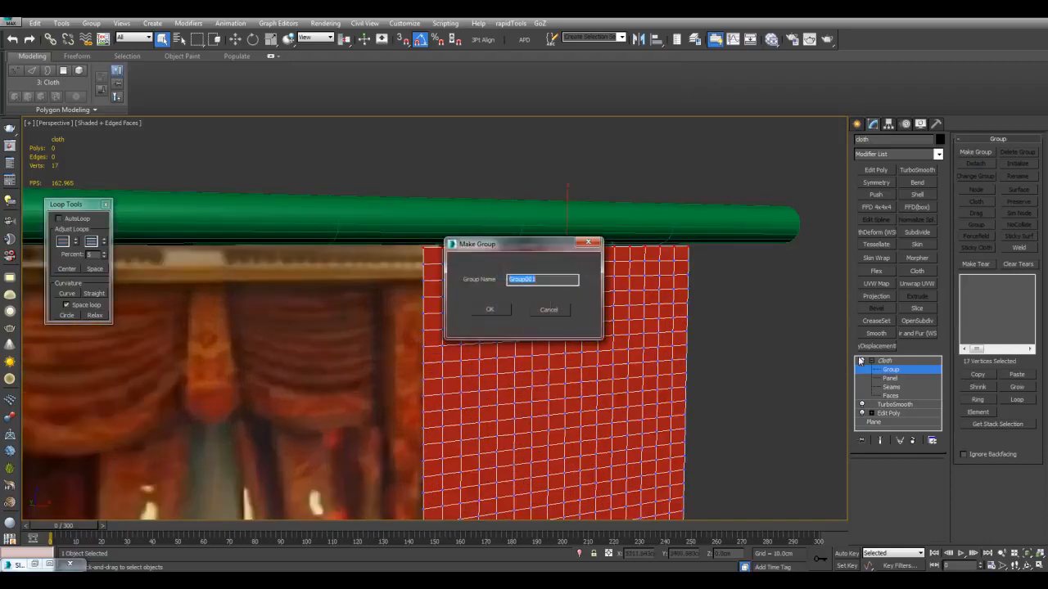
{"action": "left_click", "coordinate": [503, 310]}
{"action": "scroll", "coordinate": [966, 478], "scroll_direction": "down", "scroll_amount": 5}
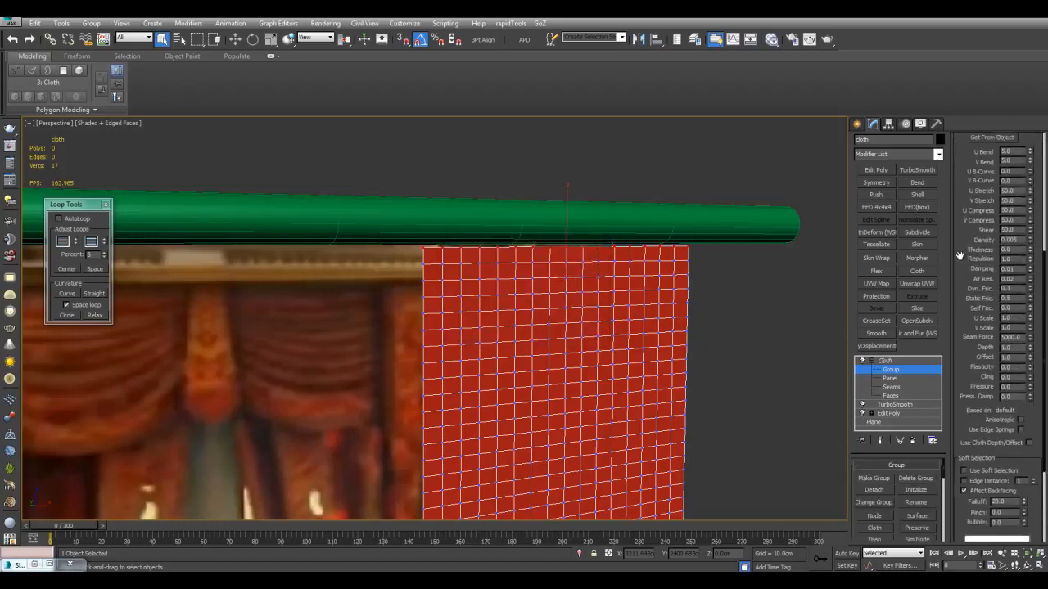
{"action": "left_click", "coordinate": [964, 444]}
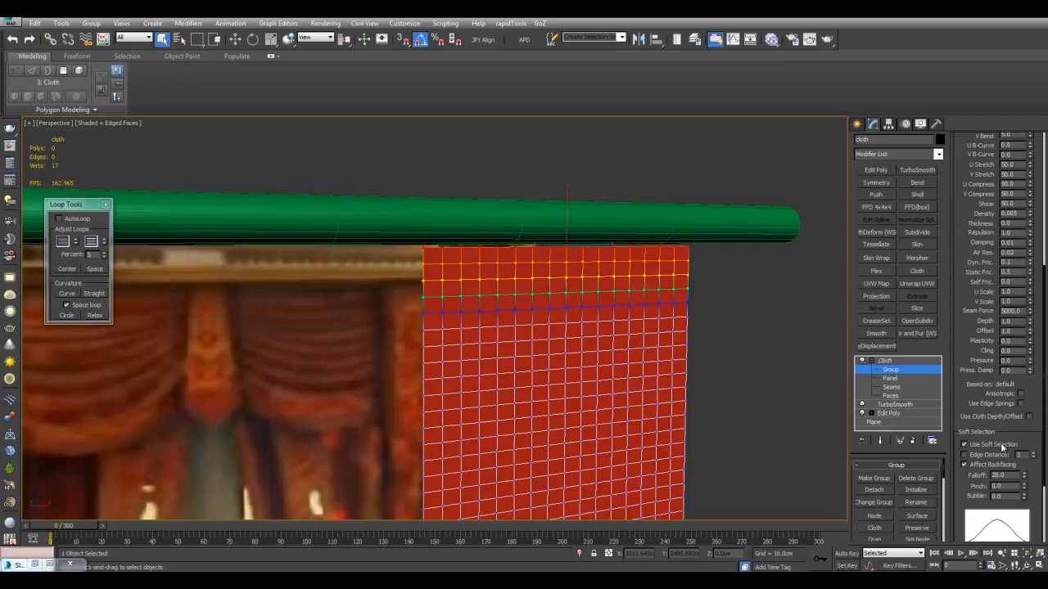
Take the group's fabric properties from the object and attach the group to the green rod with a Node constraint
{"action": "left_click_drag", "start_coordinate": [963, 336], "coordinate": [961, 481]}
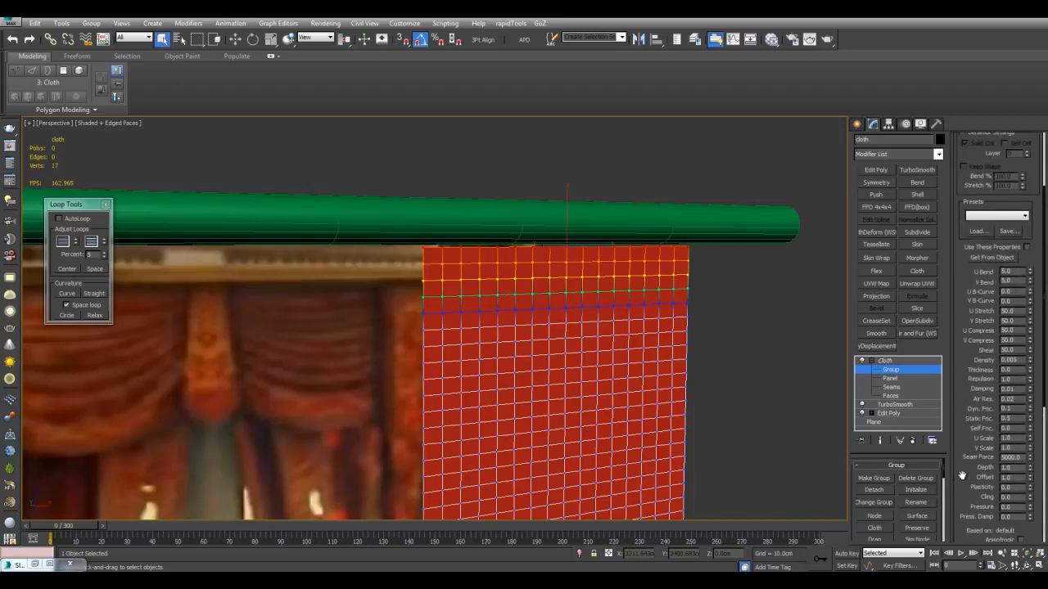
{"action": "left_click", "coordinate": [991, 258]}
{"action": "left_click_drag", "start_coordinate": [944, 475], "coordinate": [944, 483]}
{"action": "left_click", "coordinate": [883, 483]}
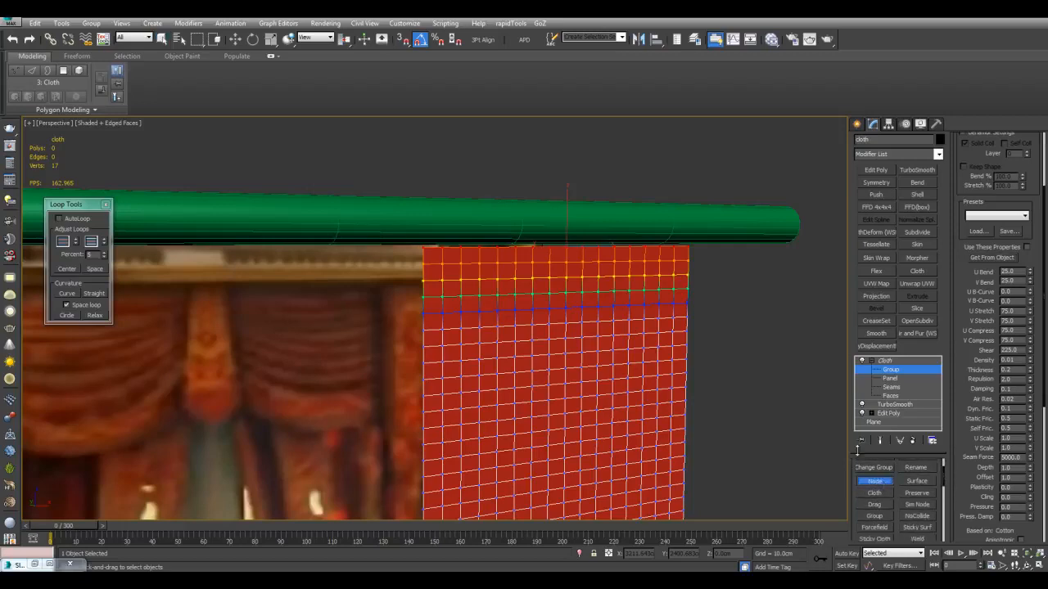
{"action": "right_click", "coordinate": [738, 228]}
{"action": "scroll", "coordinate": [677, 334], "scroll_direction": "down", "scroll_amount": 3}
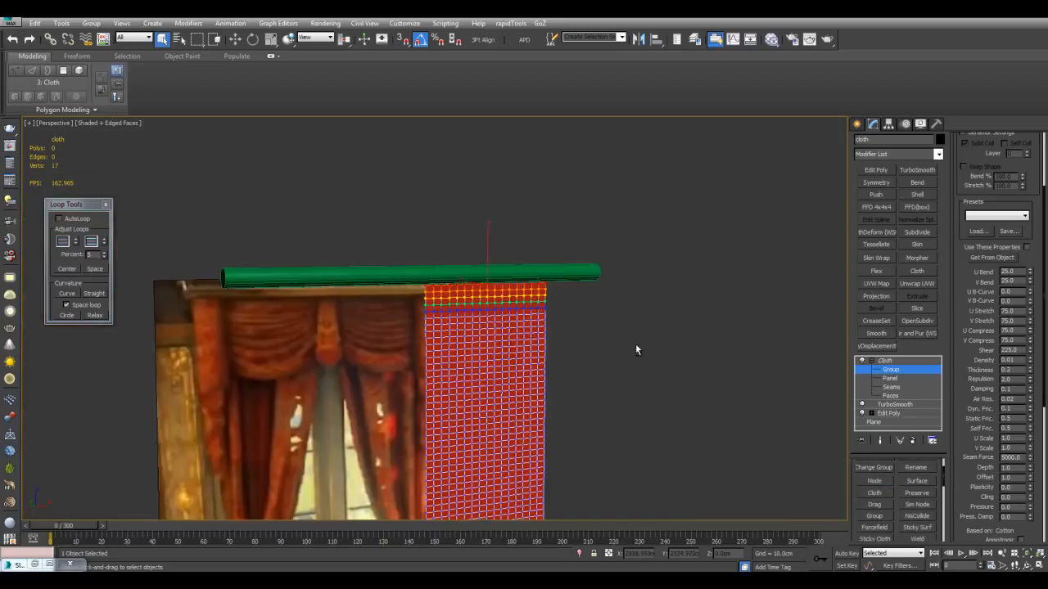
{"action": "scroll", "coordinate": [545, 301], "scroll_direction": "up", "scroll_amount": 3}
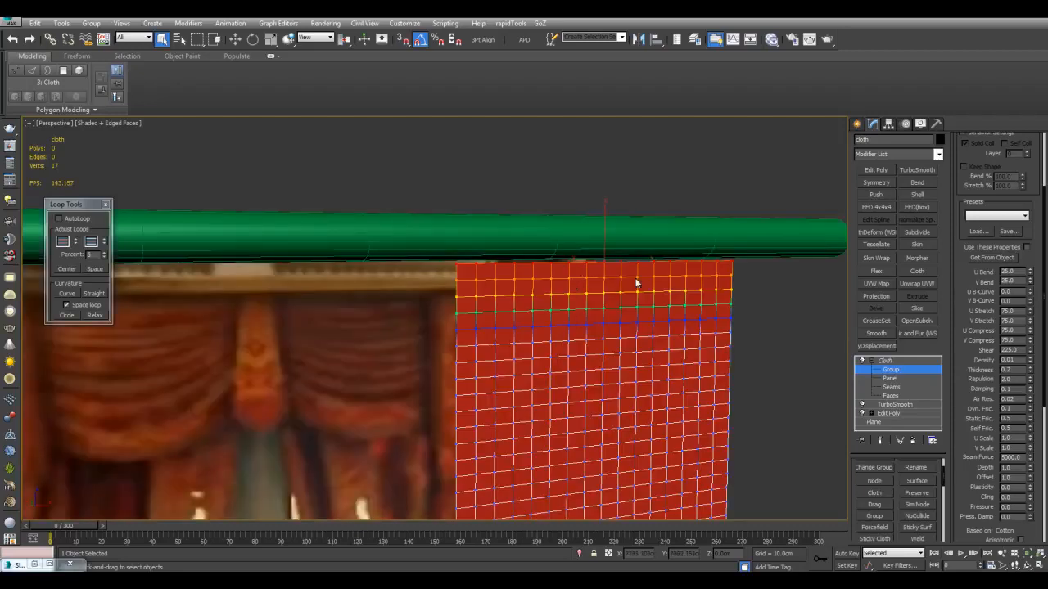
{"action": "scroll", "coordinate": [606, 263], "scroll_direction": "down", "scroll_amount": 2}
{"action": "scroll", "coordinate": [690, 315], "scroll_direction": "down", "scroll_amount": 2}
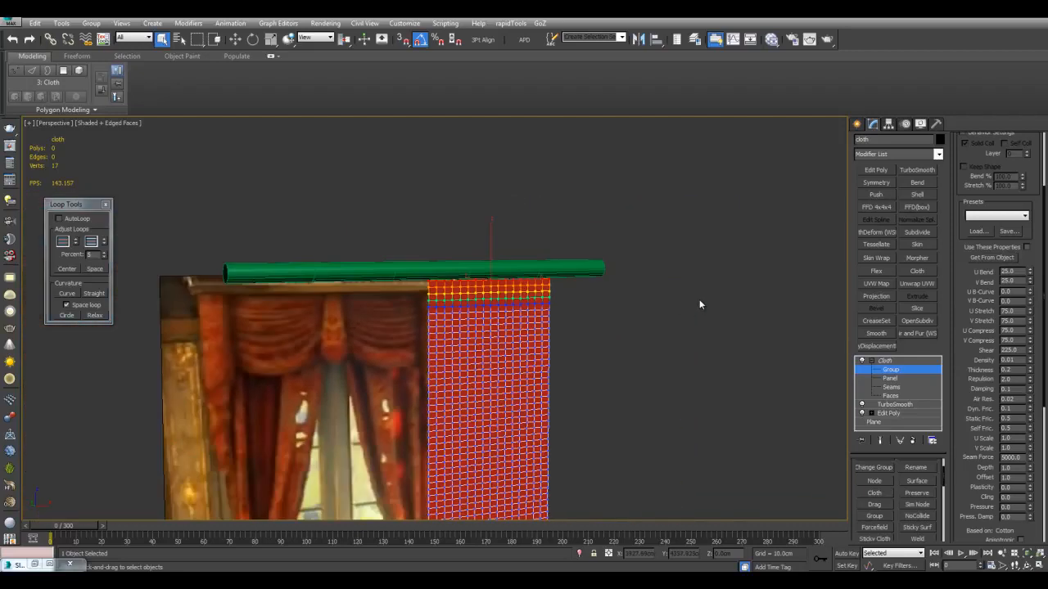
Leave the Group level and run the cloth simulation so the strip hangs from the rod and the ring cinches it
{"action": "left_click", "coordinate": [870, 361]}
{"action": "left_click_drag", "start_coordinate": [926, 517], "coordinate": [922, 465]}
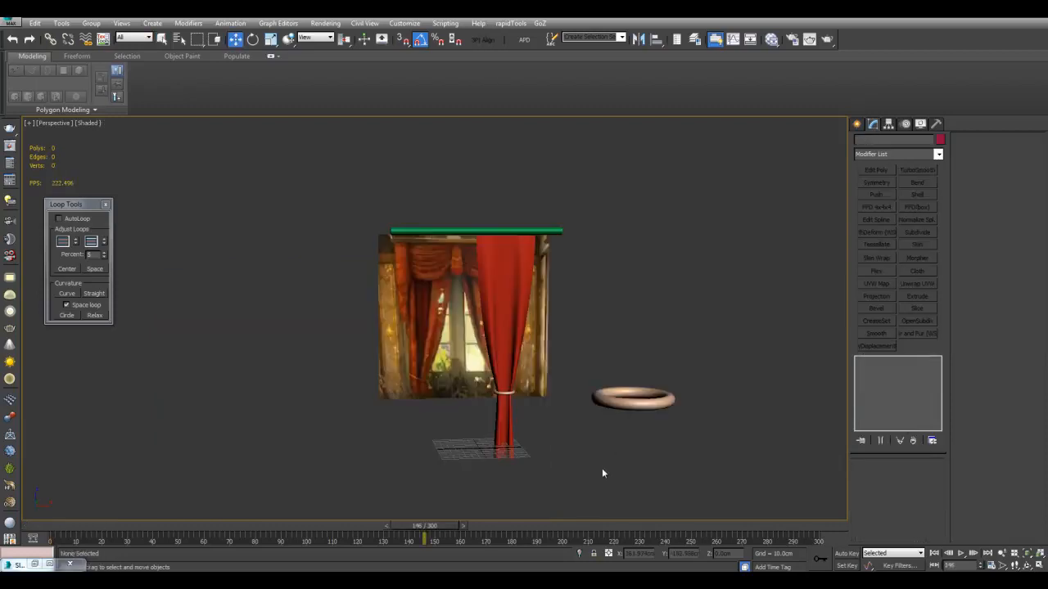
{"action": "middle_click_drag", "start_coordinate": [602, 468], "coordinate": [561, 435]}
{"action": "scroll", "coordinate": [561, 435], "scroll_direction": "up", "scroll_amount": 4}
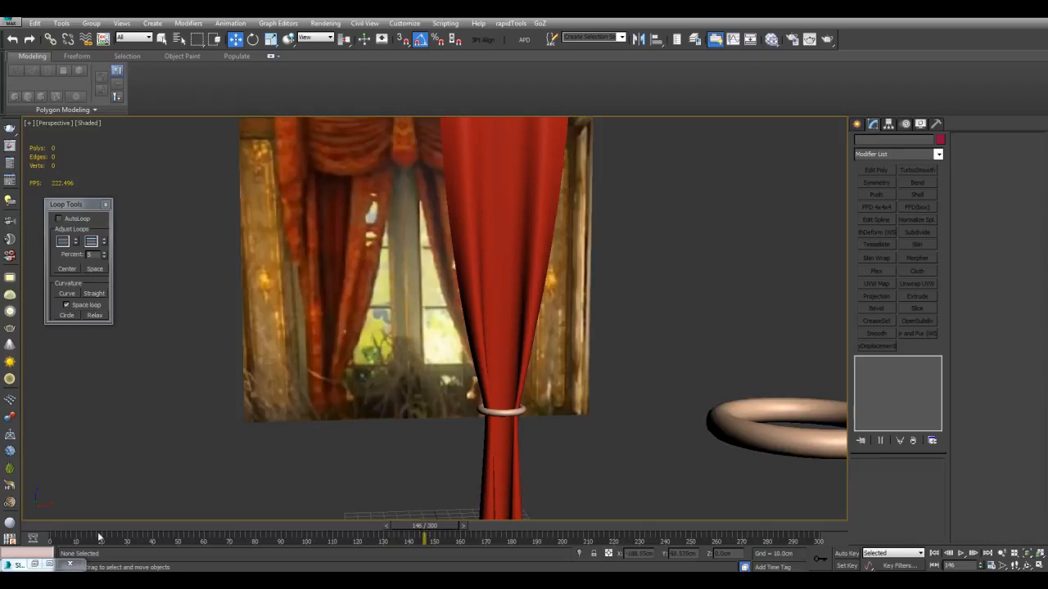
Select the small ring around the curtain and turn on automatic keyframing
{"action": "scroll", "coordinate": [522, 406], "scroll_direction": "down", "scroll_amount": 3}
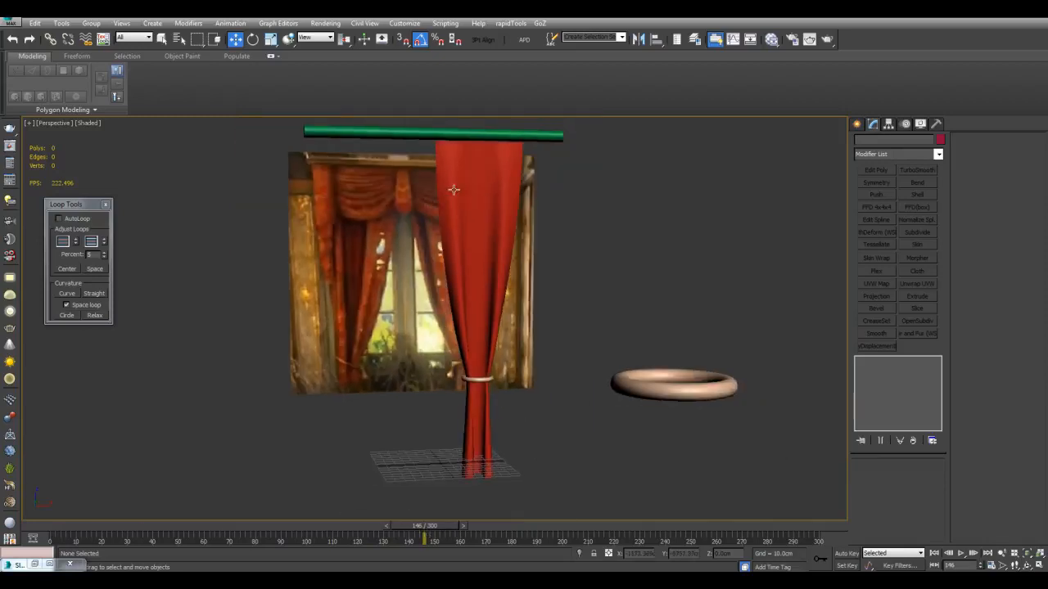
{"action": "middle_click_drag", "start_coordinate": [481, 388], "coordinate": [523, 381], "text": "alt"}
{"action": "middle_click_drag", "start_coordinate": [522, 381], "coordinate": [537, 378]}
{"action": "scroll", "coordinate": [491, 229], "scroll_direction": "up", "scroll_amount": 3}
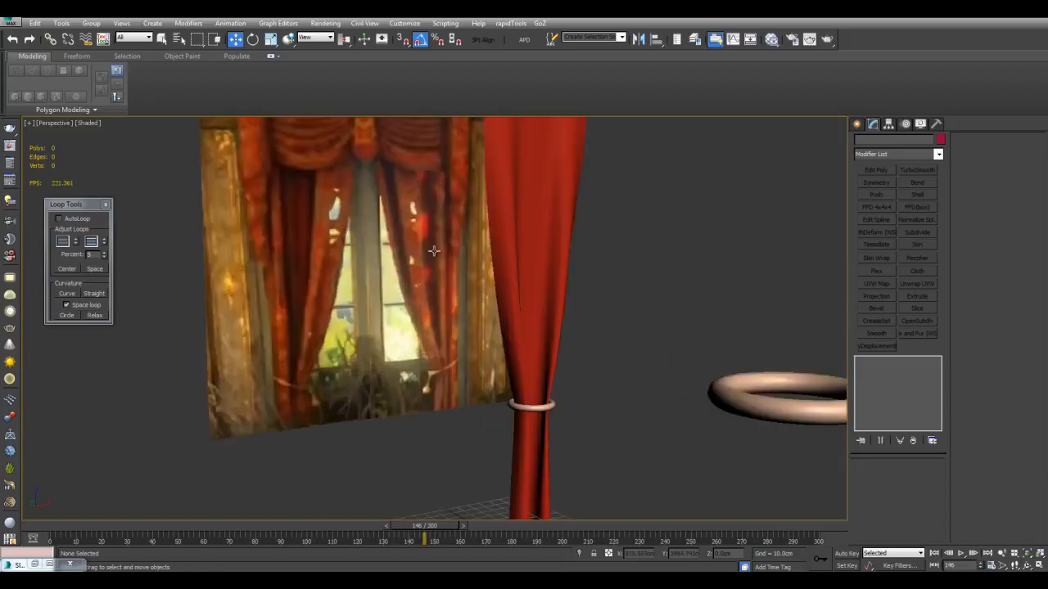
{"action": "middle_click_drag", "start_coordinate": [544, 443], "coordinate": [524, 418]}
{"action": "scroll", "coordinate": [511, 413], "scroll_direction": "up", "scroll_amount": 3}
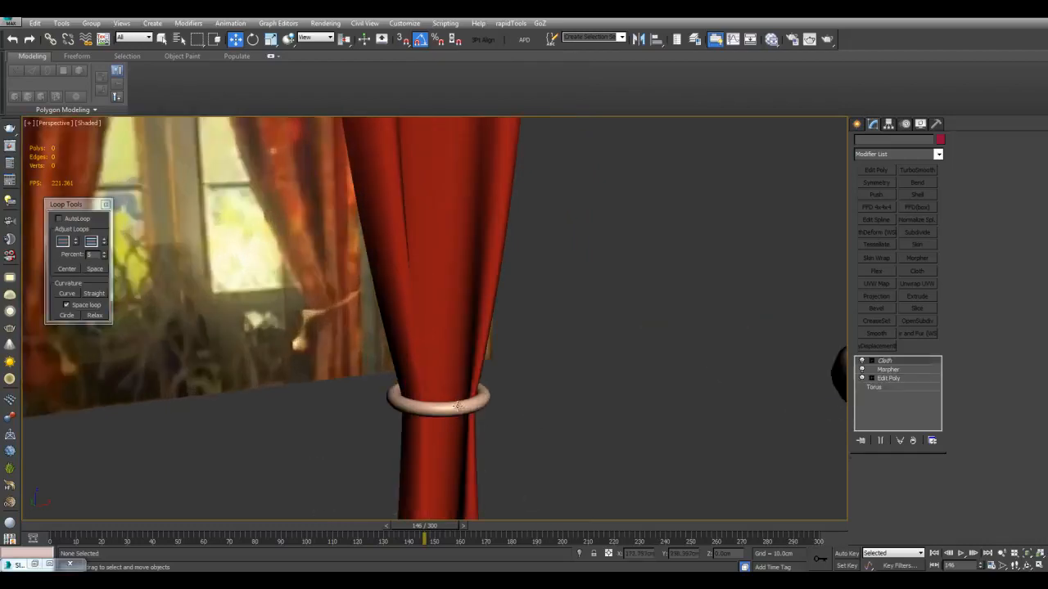
{"action": "left_click", "coordinate": [457, 405]}
{"action": "scroll", "coordinate": [520, 355], "scroll_direction": "down", "scroll_amount": 3}
{"action": "key", "text": "n"}
{"action": "middle_click_drag", "start_coordinate": [500, 460], "coordinate": [473, 502], "text": "alt"}
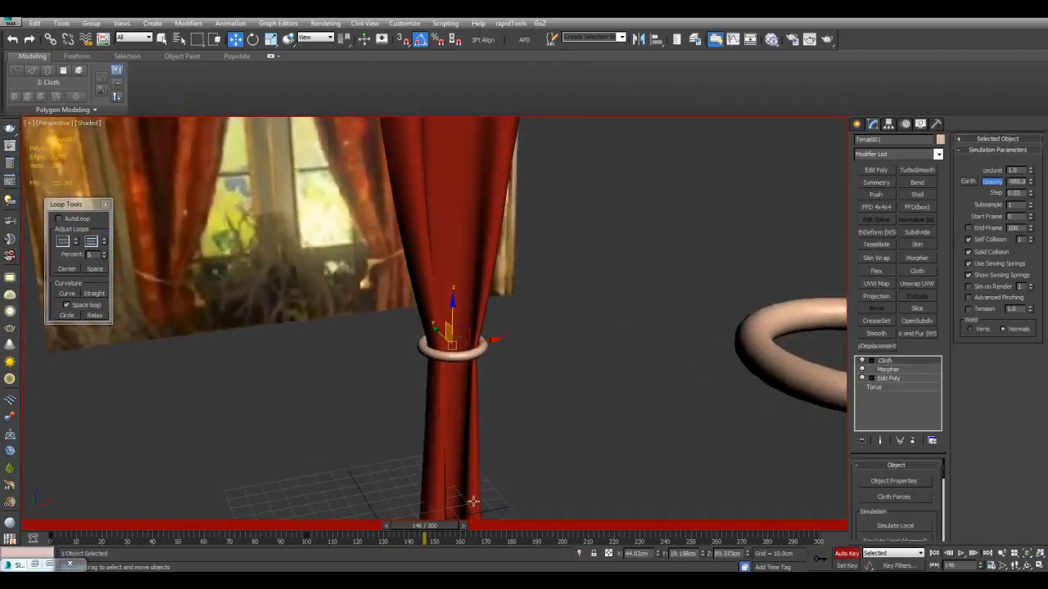
{"action": "left_click", "coordinate": [826, 565]}
At frame 200, key the ring moved sideways along X to about 69 cm, toward the window's outer edge
{"action": "left_click_drag", "start_coordinate": [434, 532], "coordinate": [561, 525]}
{"action": "middle_click_drag", "start_coordinate": [524, 426], "coordinate": [521, 391], "text": "alt"}
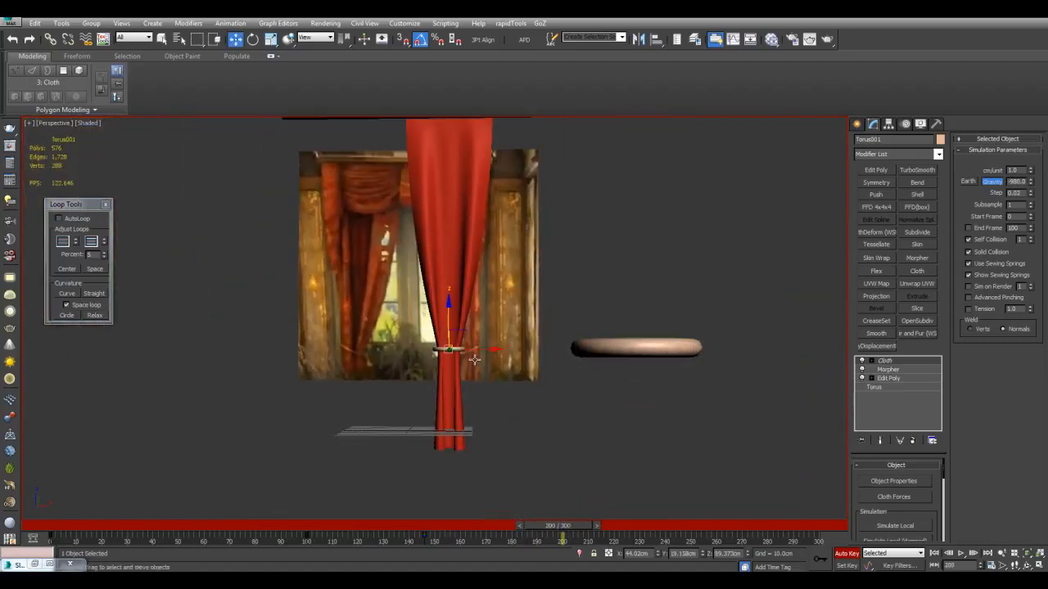
{"action": "left_click_drag", "start_coordinate": [479, 351], "coordinate": [504, 350]}
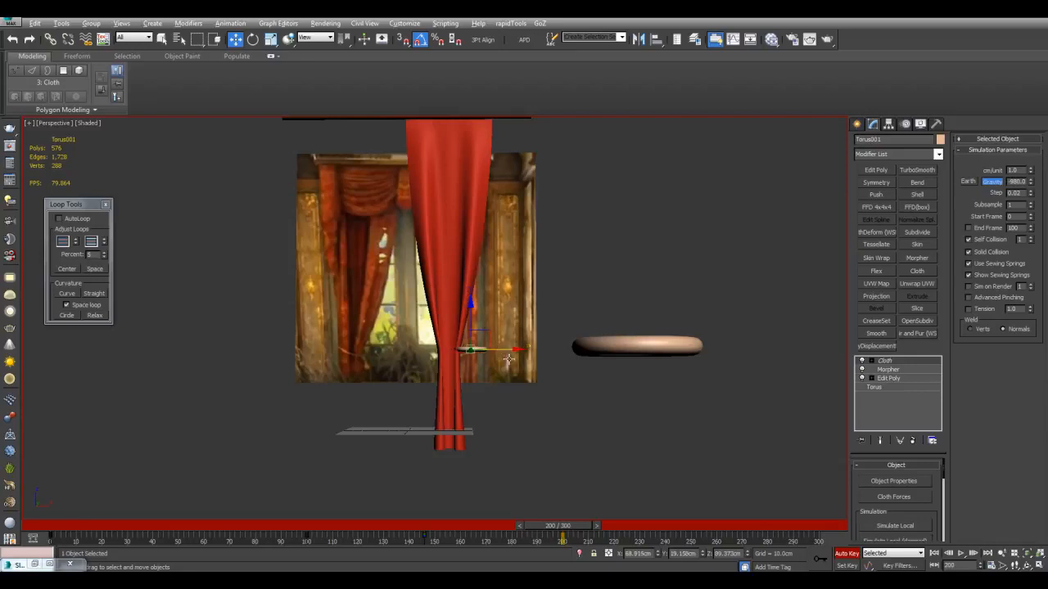
{"action": "middle_click_drag", "start_coordinate": [504, 351], "coordinate": [553, 399], "text": "alt"}
{"action": "scroll", "coordinate": [553, 399], "scroll_direction": "up", "scroll_amount": 3}
Return to frame 146, turn off automatic keyframing and continue the cloth simulation to about frame 204
{"action": "left_click_drag", "start_coordinate": [555, 526], "coordinate": [407, 524]}
{"action": "key", "text": "w"}
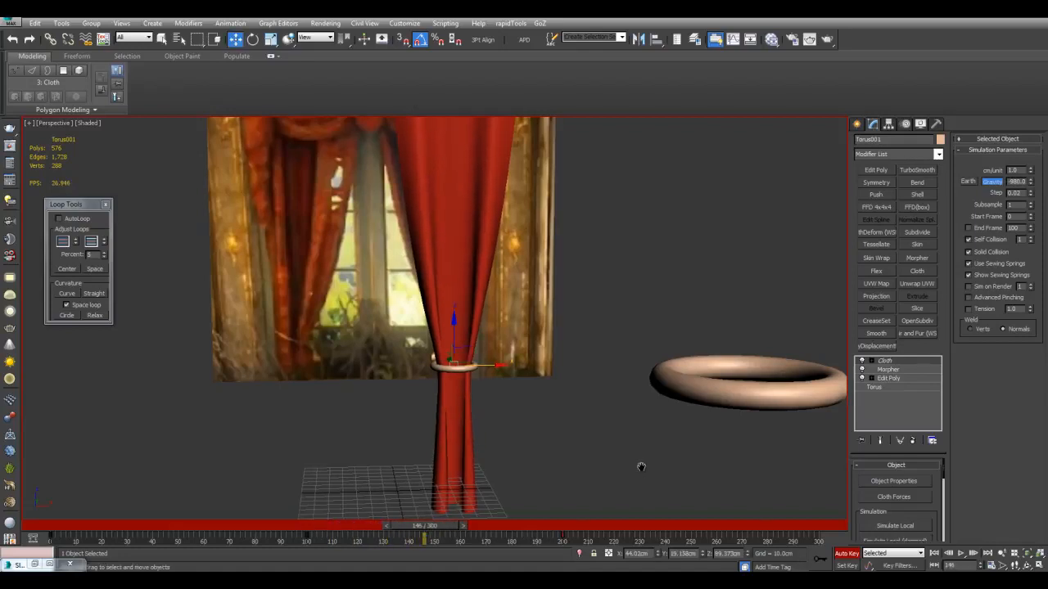
{"action": "left_click_drag", "start_coordinate": [900, 512], "coordinate": [897, 462]}
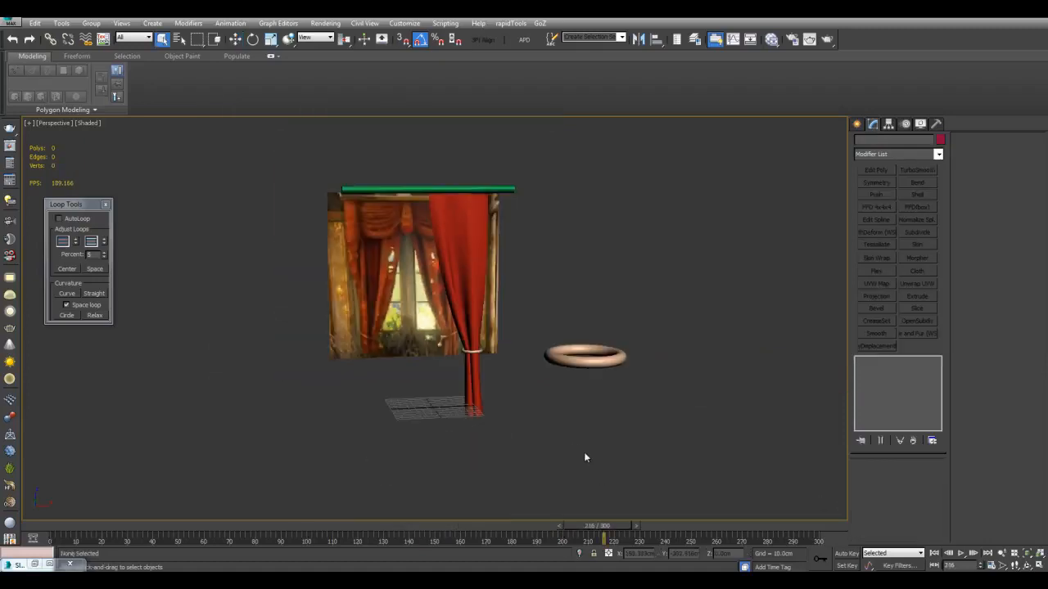
{"action": "scroll", "coordinate": [585, 457], "scroll_direction": "up", "scroll_amount": 3}
{"action": "scroll", "coordinate": [569, 456], "scroll_direction": "down", "scroll_amount": 1}
{"action": "left_click_drag", "start_coordinate": [581, 524], "coordinate": [559, 540]}
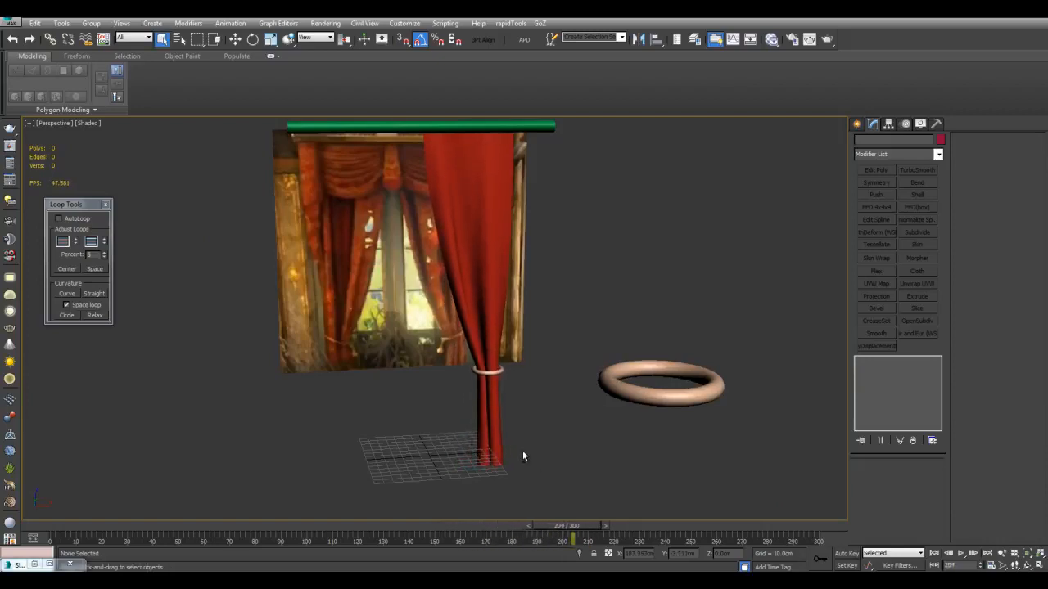
Select the tied-back curtain and examine its folds near the ring with and without edged faces
{"action": "scroll", "coordinate": [546, 408], "scroll_direction": "up", "scroll_amount": 3}
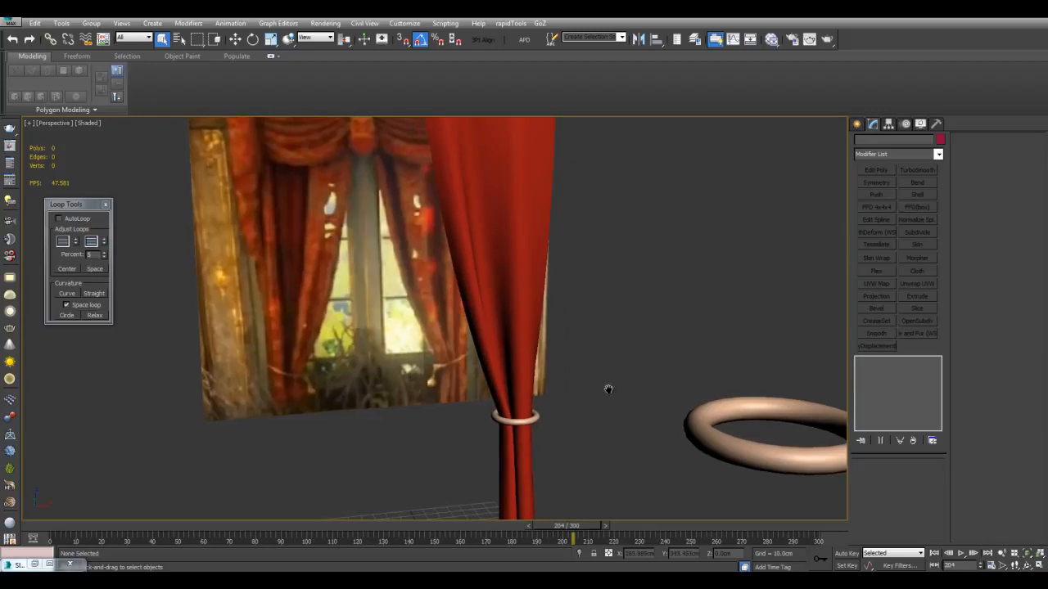
{"action": "scroll", "coordinate": [596, 401], "scroll_direction": "down", "scroll_amount": 4}
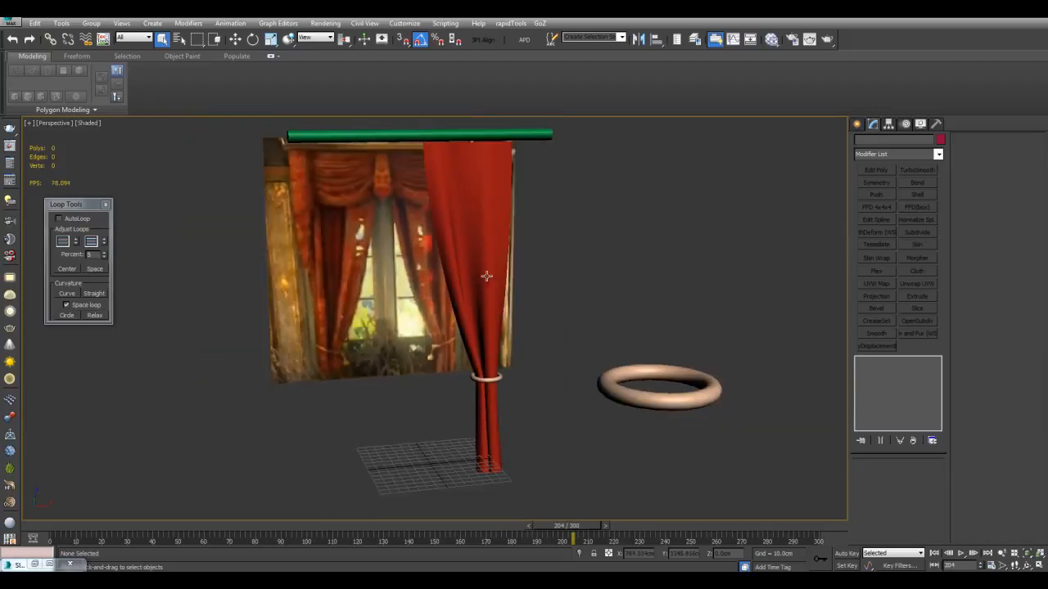
{"action": "middle_click_drag", "start_coordinate": [474, 213], "coordinate": [484, 263]}
{"action": "key", "text": "F4"}
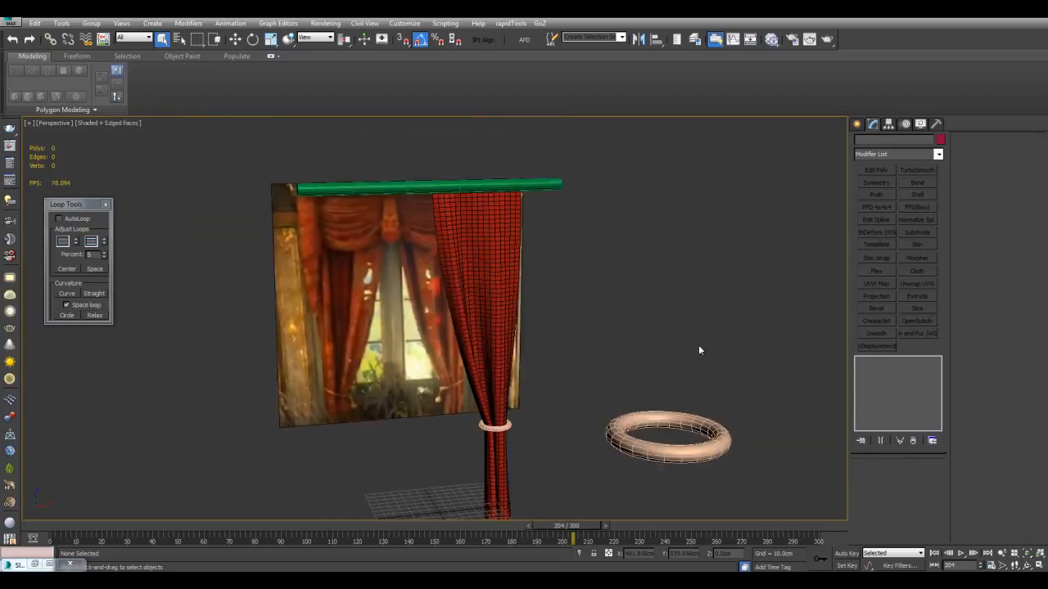
{"action": "left_click", "coordinate": [492, 307]}
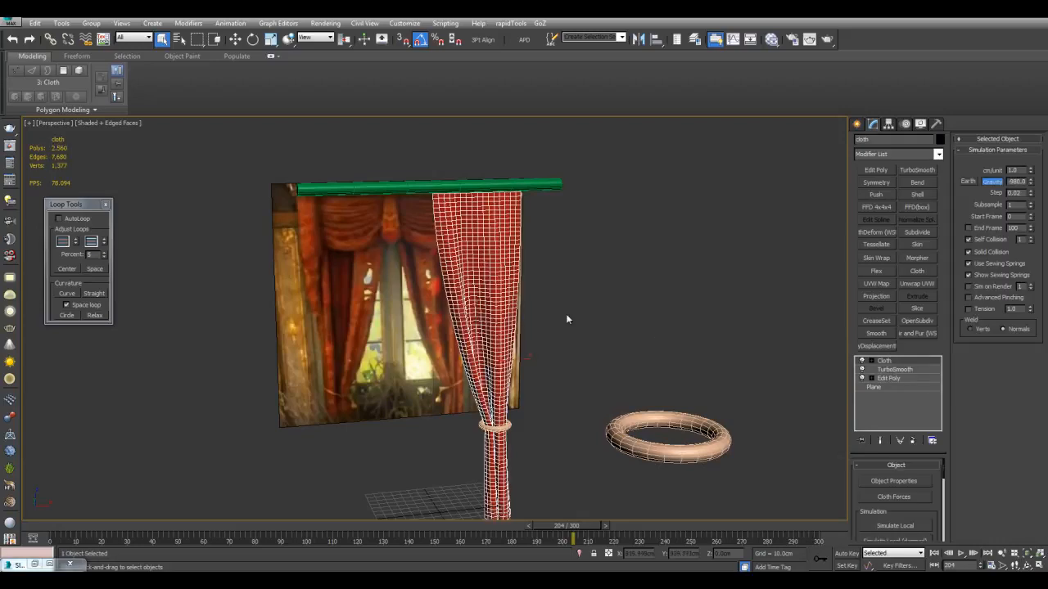
{"action": "scroll", "coordinate": [566, 319], "scroll_direction": "up", "scroll_amount": 3}
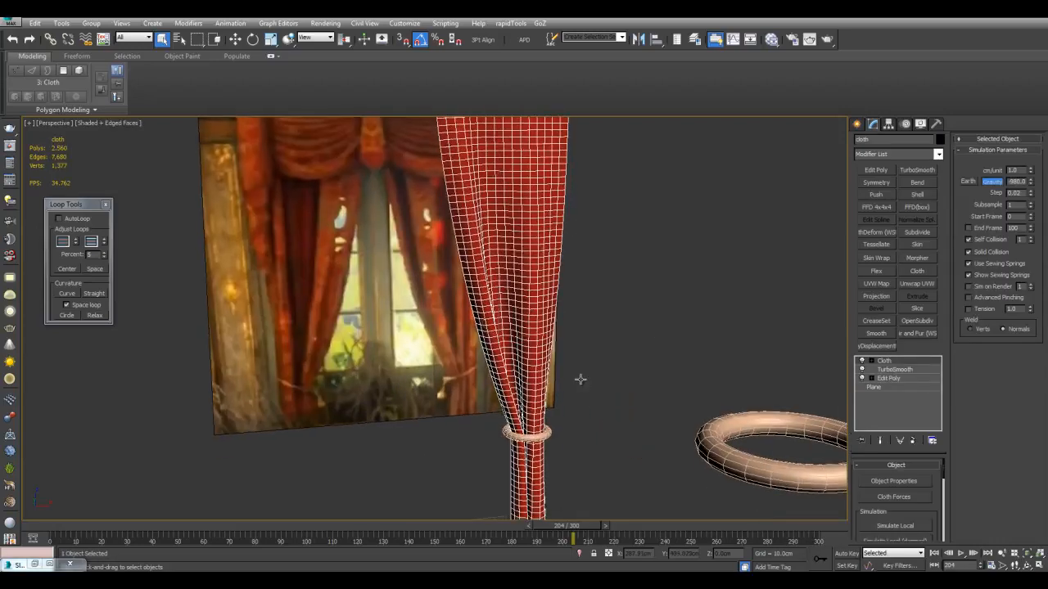
{"action": "scroll", "coordinate": [581, 379], "scroll_direction": "up", "scroll_amount": 2}
{"action": "key", "text": "F4"}
{"action": "key", "text": "F4"}
{"action": "scroll", "coordinate": [635, 385], "scroll_direction": "down", "scroll_amount": 5}
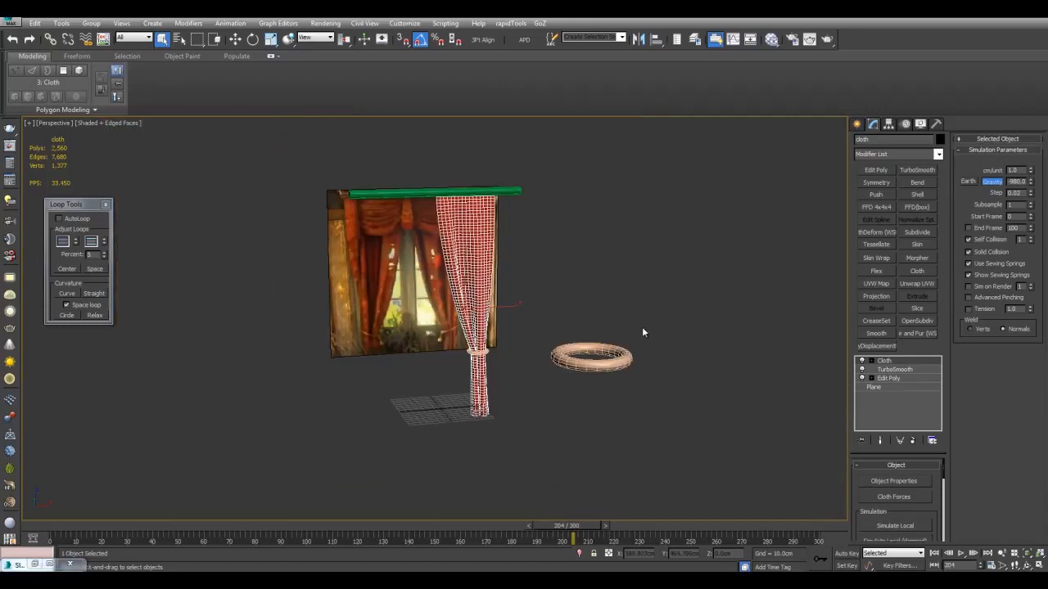
Add Edit Poly and Symmetry modifiers to the curtain and shift the X mirror plane to form a matching second curtain
{"action": "left_click", "coordinate": [875, 171]}
{"action": "left_click", "coordinate": [876, 182]}
{"action": "key", "text": "w"}
{"action": "key", "text": "F4"}
{"action": "left_click_drag", "start_coordinate": [464, 288], "coordinate": [451, 288]}
{"action": "key", "text": "1"}
{"action": "key", "text": "q"}
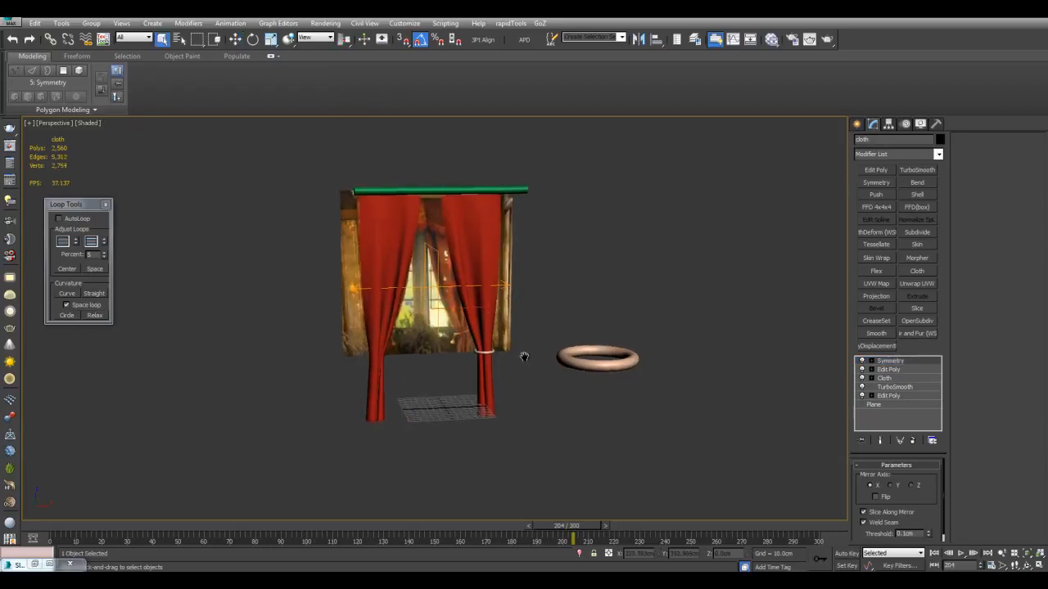
Examine the pair of mirrored curtains against the reference image from several angles
{"action": "scroll", "coordinate": [440, 306], "scroll_direction": "up", "scroll_amount": 4}
{"action": "scroll", "coordinate": [440, 306], "scroll_direction": "down", "scroll_amount": 2}
{"action": "key", "text": "F4"}
{"action": "key", "text": "F4"}
{"action": "middle_click_drag", "start_coordinate": [429, 267], "coordinate": [505, 306], "text": "alt"}
{"action": "middle_click_drag", "start_coordinate": [532, 262], "coordinate": [534, 265], "text": "alt"}
{"action": "middle_click_drag", "start_coordinate": [604, 314], "coordinate": [560, 323], "text": "alt"}
{"action": "scroll", "coordinate": [647, 387], "scroll_direction": "up", "scroll_amount": 3}
{"action": "left_click", "coordinate": [560, 324]}
{"action": "middle_click_drag", "start_coordinate": [468, 249], "coordinate": [514, 297]}
{"action": "middle_click_drag", "start_coordinate": [365, 222], "coordinate": [473, 266]}
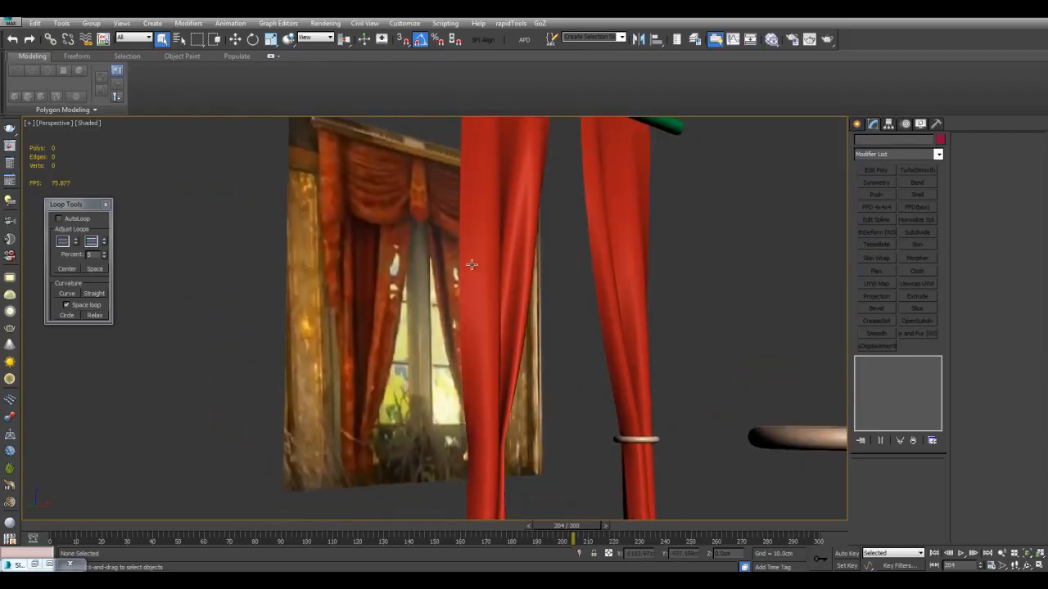
{"action": "middle_click_drag", "start_coordinate": [413, 192], "coordinate": [429, 271], "text": "alt"}
Copy the reference image plane to a position in front of the curtains and select the copy
{"action": "left_click", "coordinate": [400, 238]}
{"action": "scroll", "coordinate": [401, 239], "scroll_direction": "down", "scroll_amount": 5}
{"action": "key", "text": "w"}
{"action": "left_click_drag", "start_coordinate": [410, 268], "coordinate": [553, 314], "text": "shift"}
{"action": "left_click", "coordinate": [525, 339]}
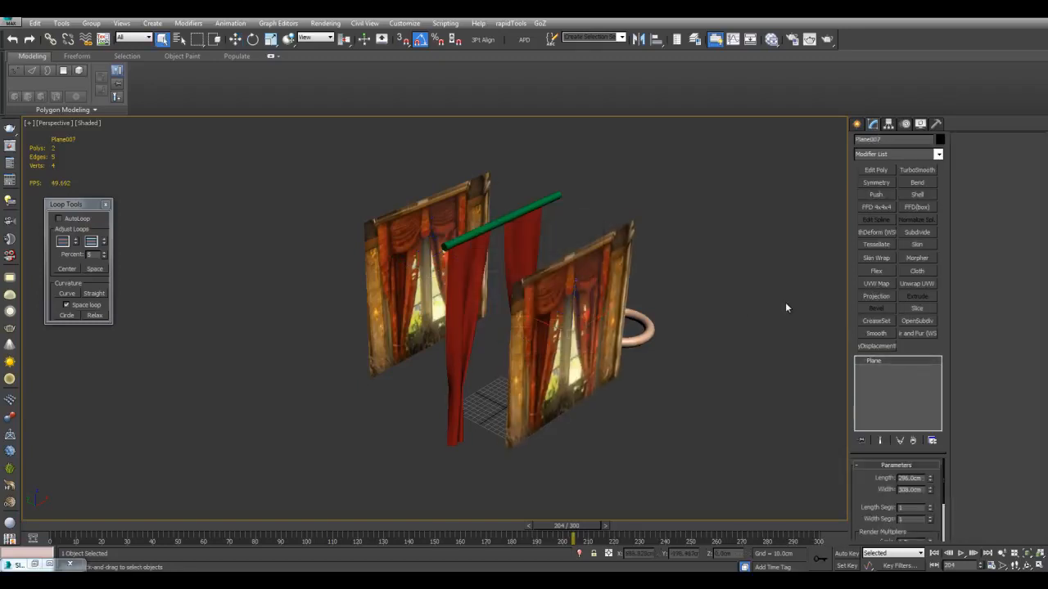
Add an Edit Poly modifier to the front image plane and slice it along straight lines framing the central drapery
{"action": "scroll", "coordinate": [785, 303], "scroll_direction": "up", "scroll_amount": 5}
{"action": "left_click", "coordinate": [875, 169]}
{"action": "mouse_move", "coordinate": [619, 243]}
{"action": "middle_mouse_down", "text": "alt"}
{"action": "mouse_move", "coordinate": [465, 247]}
{"action": "mouse_move", "coordinate": [416, 233]}
{"action": "middle_mouse_up", "text": "alt"}
{"action": "key", "text": "alt+s"}
{"action": "left_click", "coordinate": [518, 159]}
{"action": "left_click", "coordinate": [313, 168]}
{"action": "right_click", "coordinate": [354, 180]}
{"action": "middle_click_drag", "start_coordinate": [451, 253], "coordinate": [457, 243]}
{"action": "middle_click_drag", "start_coordinate": [515, 335], "coordinate": [520, 327]}
{"action": "key", "text": "alt+s"}
{"action": "left_click", "coordinate": [547, 366]}
Delete the plane's outer polygons so that only the central drapery section remains
{"action": "key", "text": "w"}
{"action": "key", "text": "4"}
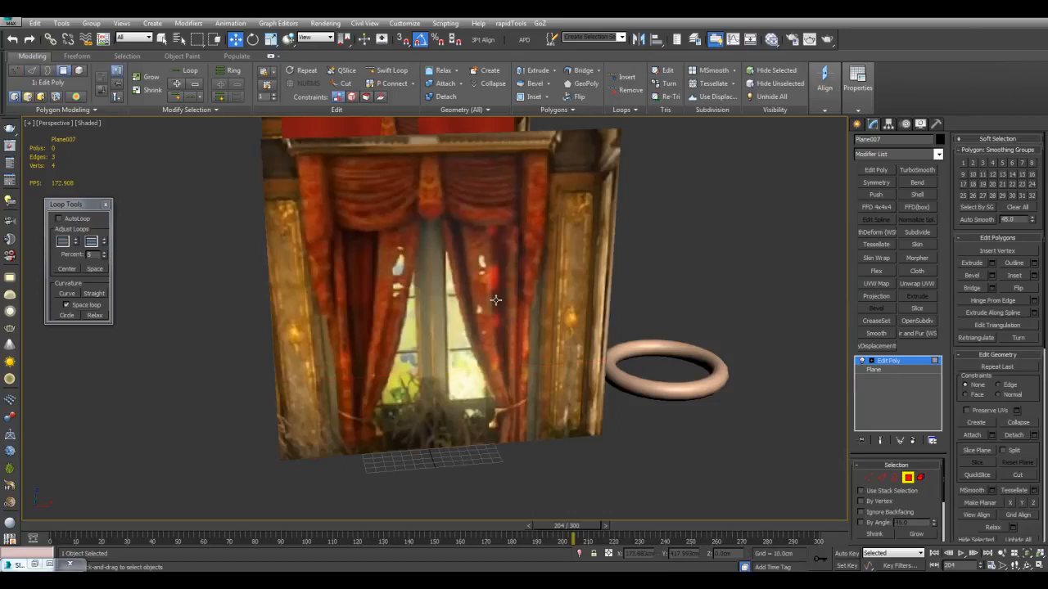
{"action": "left_click", "coordinate": [495, 301]}
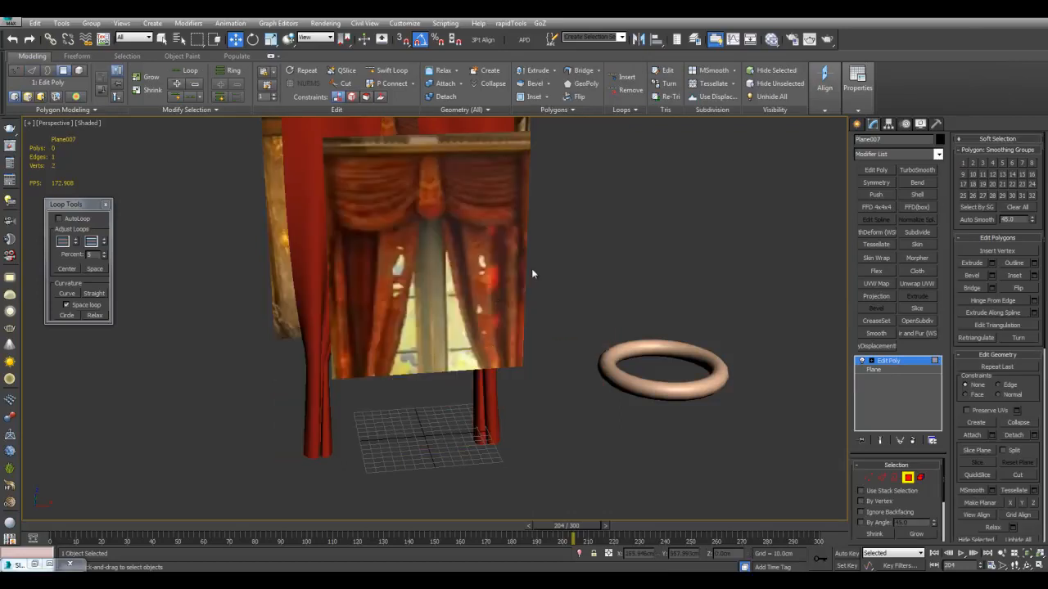
Connect the cropped plane's opposite edges with 2 segments in each direction to form a three-by-three grid
{"action": "key", "text": "2"}
{"action": "key", "text": "q"}
{"action": "left_click_drag", "start_coordinate": [494, 252], "coordinate": [551, 272]}
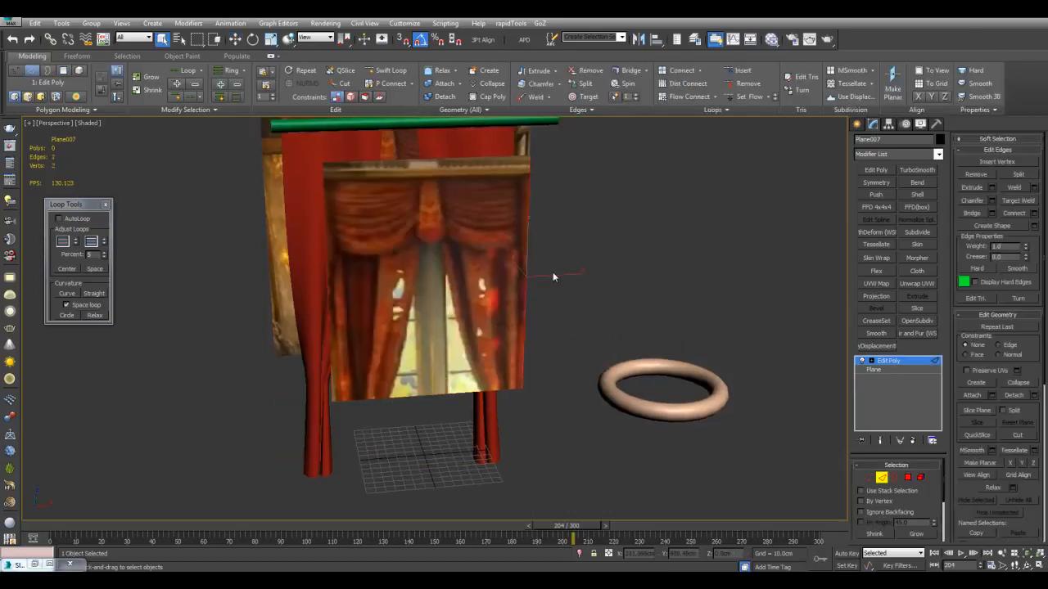
{"action": "key", "text": "alt+r"}
{"action": "key", "text": "ctrl+shift+e"}
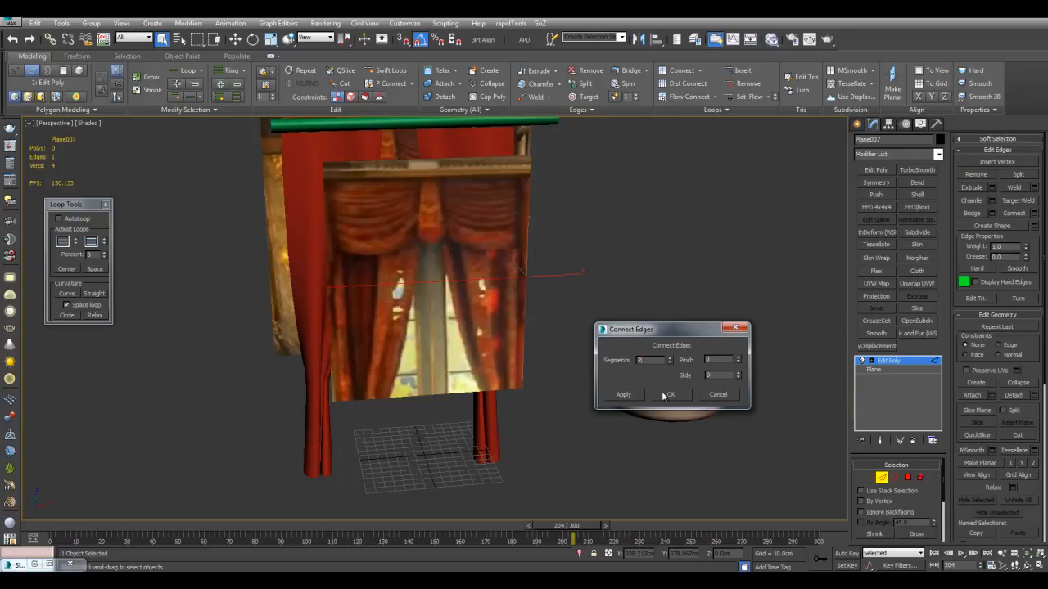
{"action": "left_click", "coordinate": [665, 395]}
{"action": "key", "text": "ctrl+shift+e"}
{"action": "left_click", "coordinate": [665, 396]}
{"action": "key", "text": "F4"}
{"action": "middle_click_drag", "start_coordinate": [621, 316], "coordinate": [671, 290]}
{"action": "left_click", "coordinate": [618, 300]}
{"action": "key", "text": "2"}
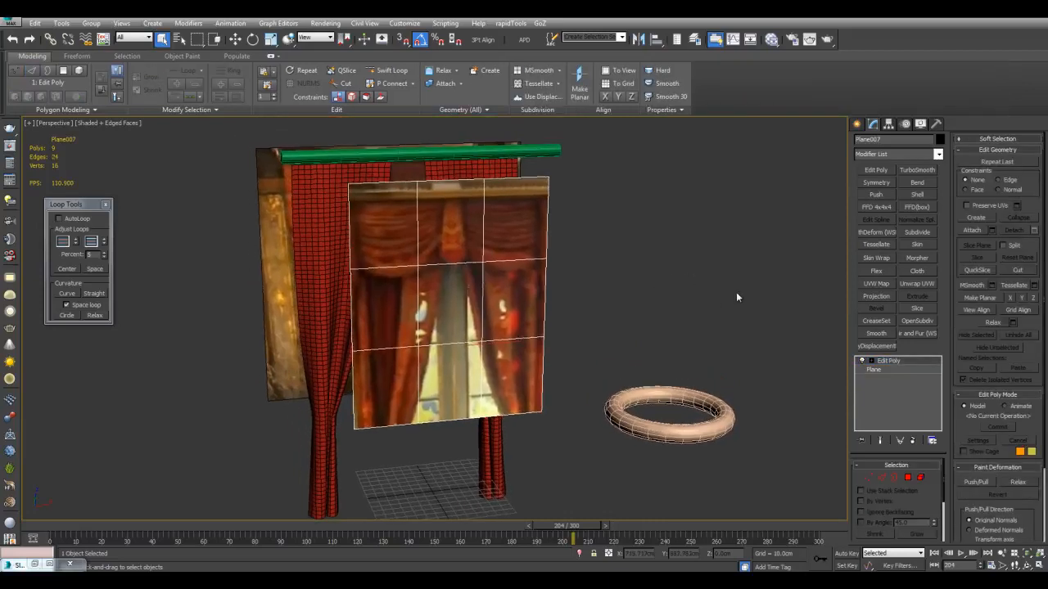
Apply TurboSmooth to the three-by-three front image plane with 3 iterations to densify its mesh
{"action": "left_click", "coordinate": [916, 169]}
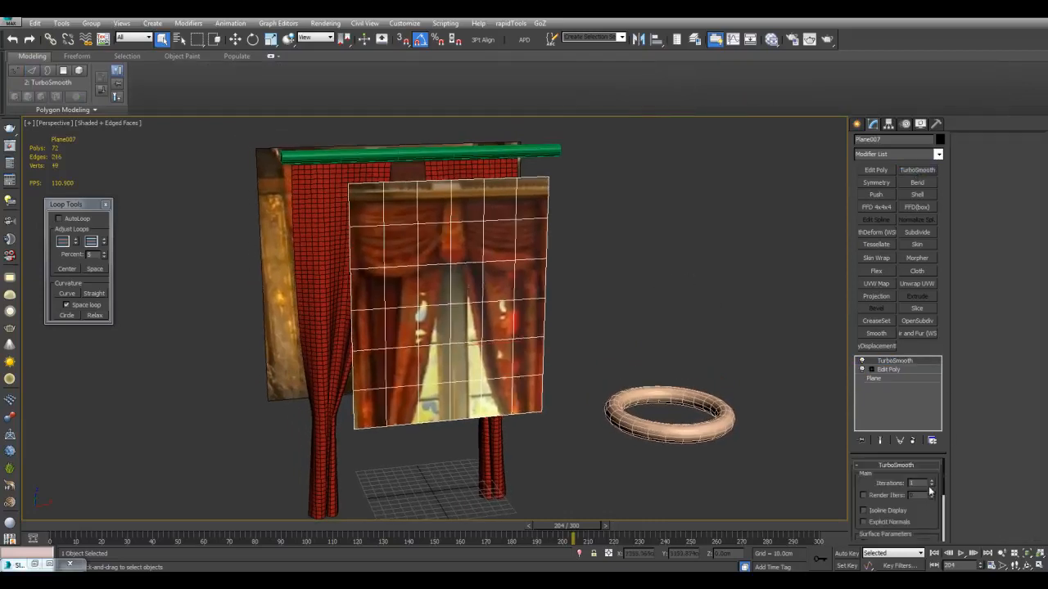
{"action": "left_click", "coordinate": [931, 481]}
{"action": "left_click", "coordinate": [931, 480]}
{"action": "middle_click_drag", "start_coordinate": [694, 313], "coordinate": [739, 321], "text": "alt"}
{"action": "scroll", "coordinate": [738, 322], "scroll_direction": "up", "scroll_amount": 3}
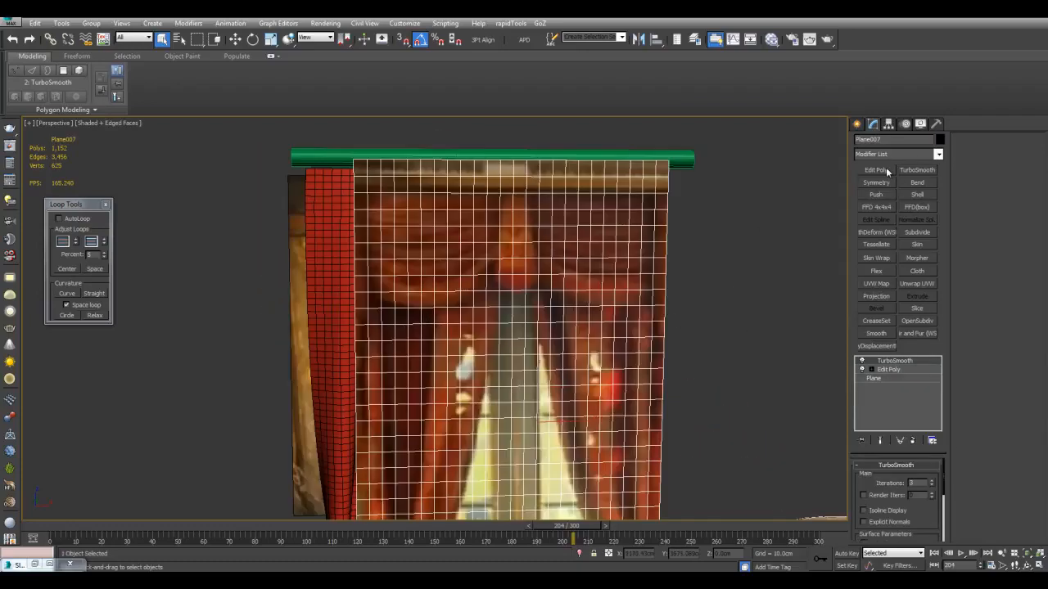
Add an Edit Poly modifier to the dense plane and detach the upper central strip of polygons as a clone
{"action": "left_click", "coordinate": [887, 169]}
{"action": "key", "text": "4"}
{"action": "key", "text": "F4"}
{"action": "key", "text": "F4"}
{"action": "scroll", "coordinate": [508, 200], "scroll_direction": "up", "scroll_amount": 2}
{"action": "scroll", "coordinate": [511, 174], "scroll_direction": "up", "scroll_amount": 2}
{"action": "left_click_drag", "start_coordinate": [506, 146], "coordinate": [577, 322]}
{"action": "key", "text": "alt+d"}
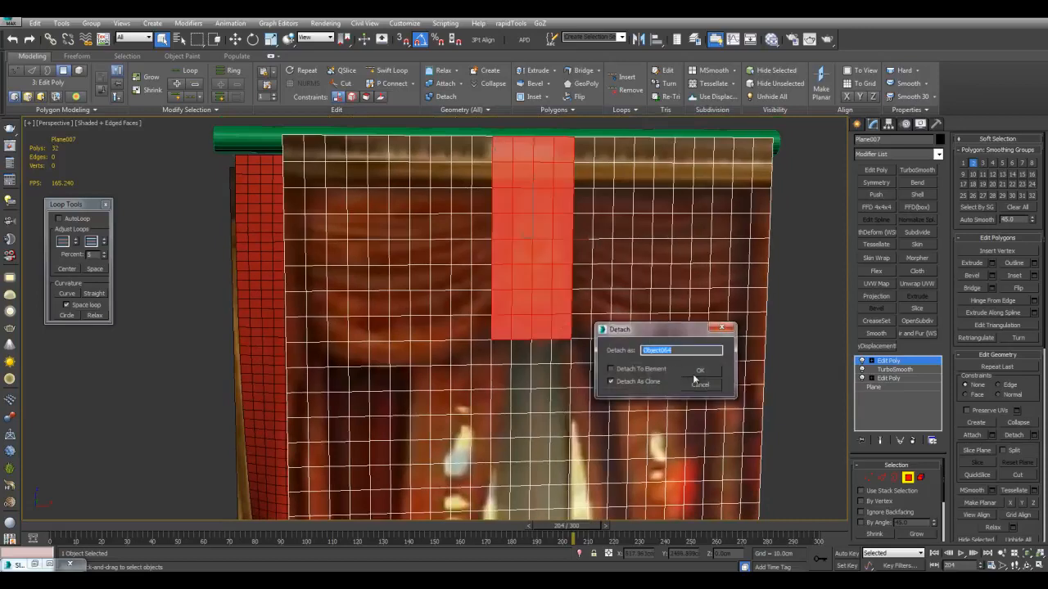
{"action": "left_click", "coordinate": [696, 371]}
{"action": "key", "text": "4"}
Thicken the detached strip with a Shell modifier using an inner amount of 8 cm and an outer amount of 7.81 cm
{"action": "middle_click_drag", "start_coordinate": [571, 258], "coordinate": [642, 243], "text": "alt"}
{"action": "left_click_drag", "start_coordinate": [645, 212], "coordinate": [486, 257]}
{"action": "middle_click_drag", "start_coordinate": [701, 256], "coordinate": [780, 252], "text": "alt"}
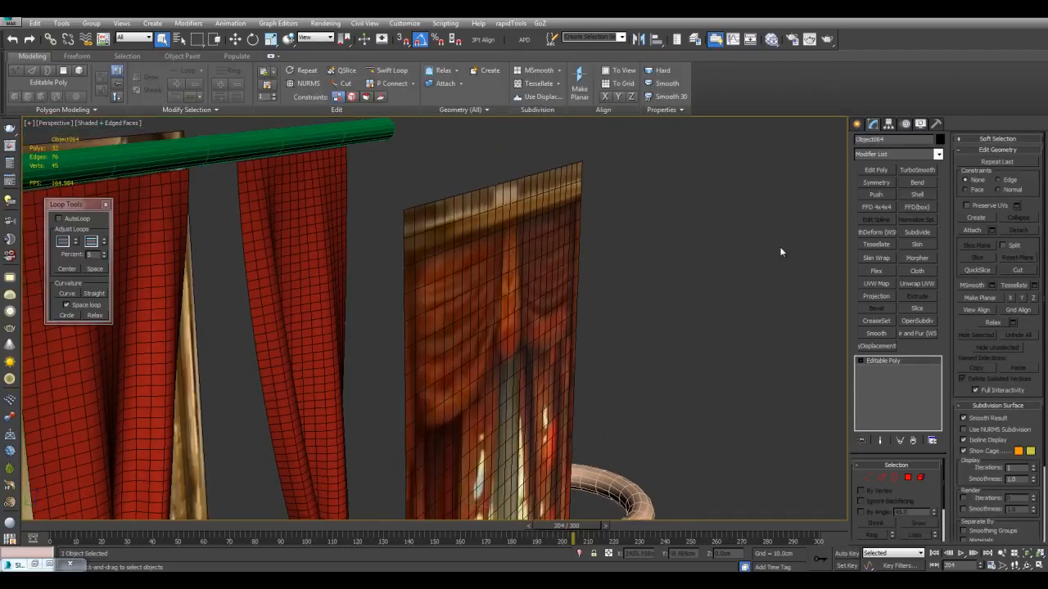
{"action": "left_click", "coordinate": [916, 196]}
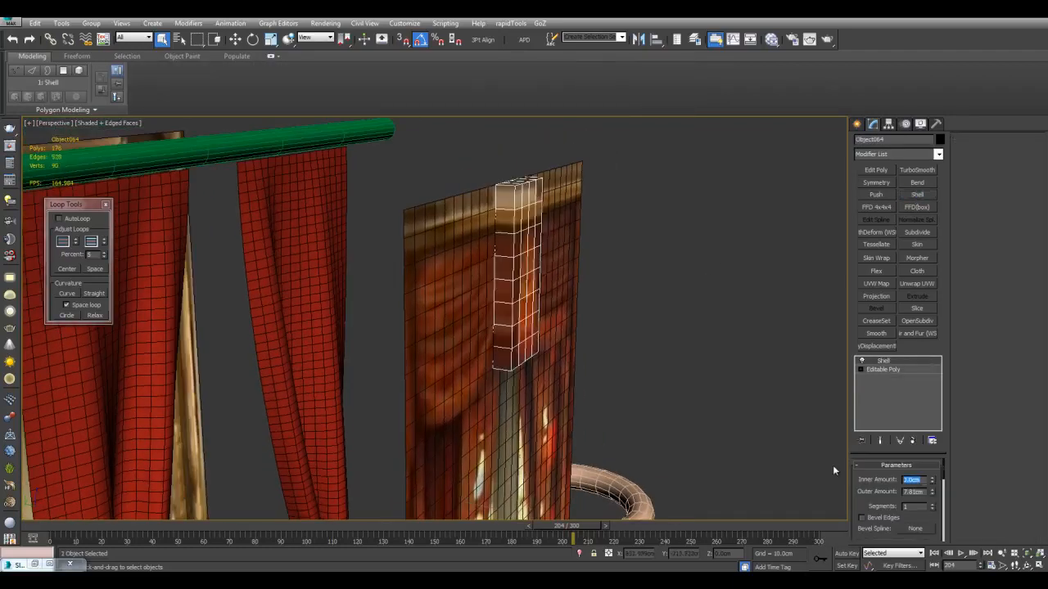
{"action": "left_click_drag", "start_coordinate": [926, 491], "coordinate": [816, 473]}
{"action": "type", "text": "8"}
{"action": "key", "text": "Return"}
{"action": "middle_click_drag", "start_coordinate": [701, 415], "coordinate": [701, 436]}
Add an Edit Poly modifier to the thickened strip and remove its inner horizontal and vertical edge loops
{"action": "left_click", "coordinate": [882, 170]}
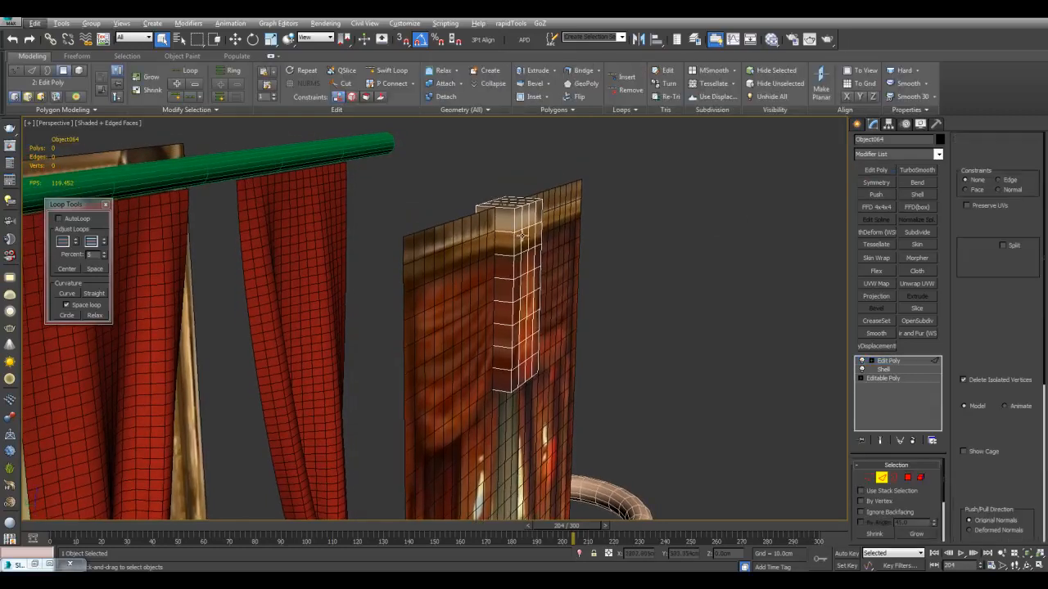
{"action": "key", "text": "2"}
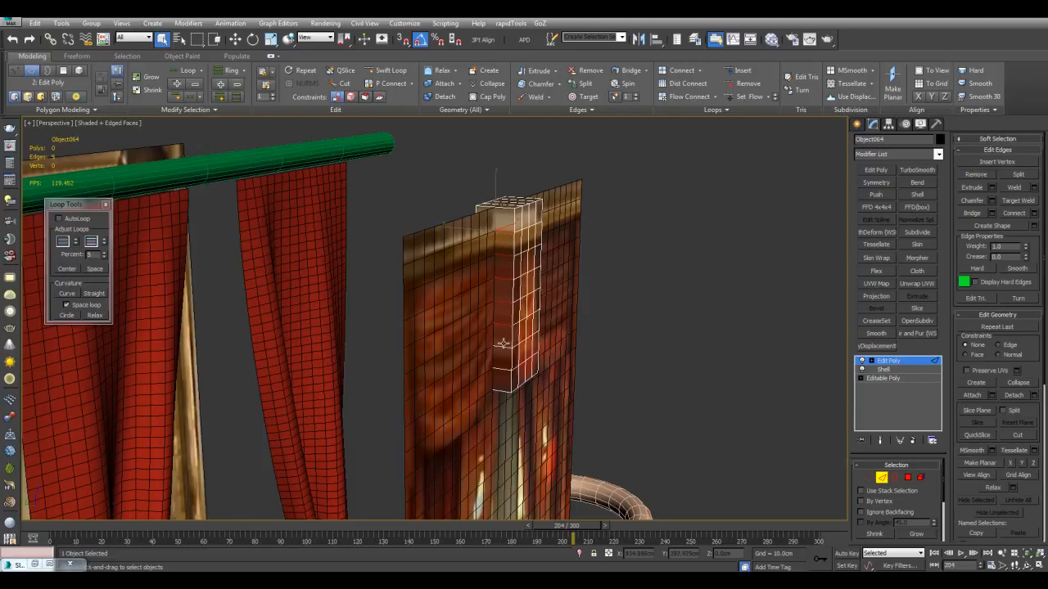
{"action": "key", "text": "alt+l"}
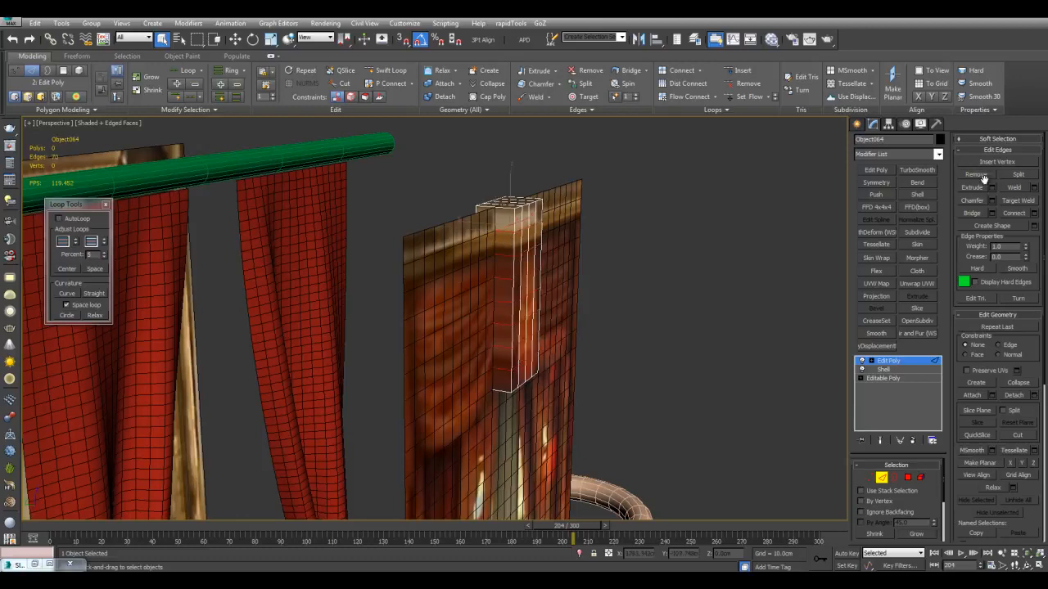
{"action": "middle_click_drag", "start_coordinate": [360, 258], "coordinate": [461, 251], "text": "alt"}
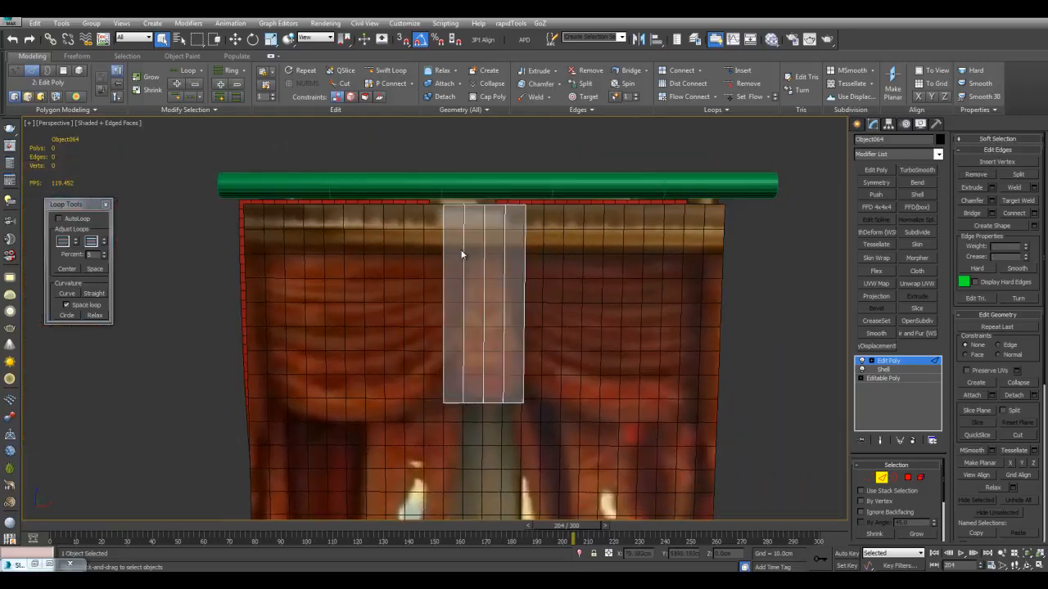
{"action": "left_click_drag", "start_coordinate": [503, 256], "coordinate": [512, 258]}
{"action": "left_click", "coordinate": [985, 175]}
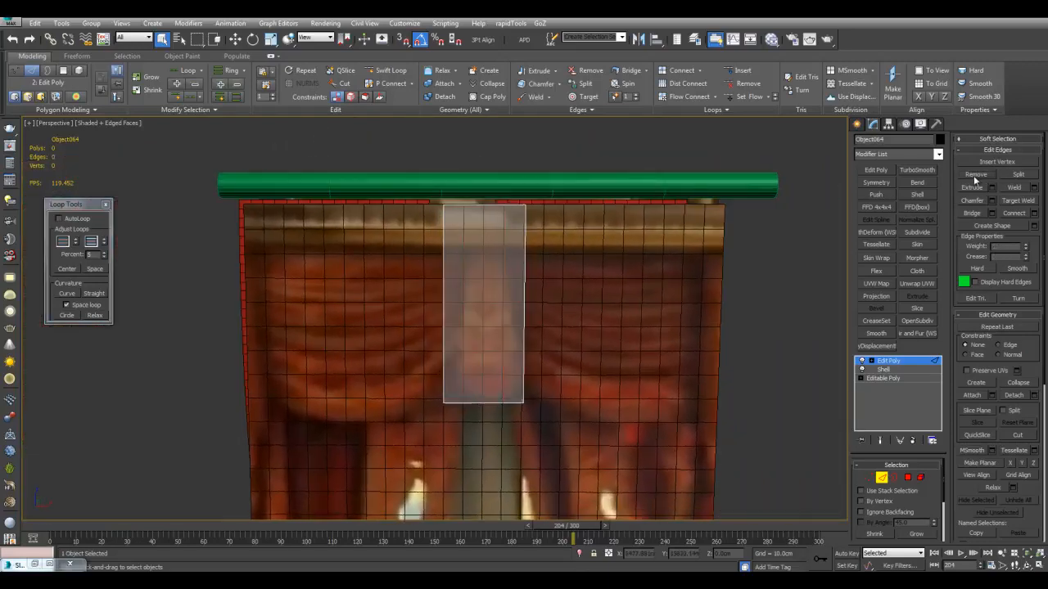
Delete the box's side and top polygons so that only a U-shaped strip with front, back and bottom remains
{"action": "key", "text": "4"}
{"action": "middle_click_drag", "start_coordinate": [461, 244], "coordinate": [416, 259], "text": "alt"}
{"action": "left_click", "coordinate": [500, 248]}
{"action": "left_click", "coordinate": [424, 260], "text": "ctrl"}
{"action": "key", "text": "Delete"}
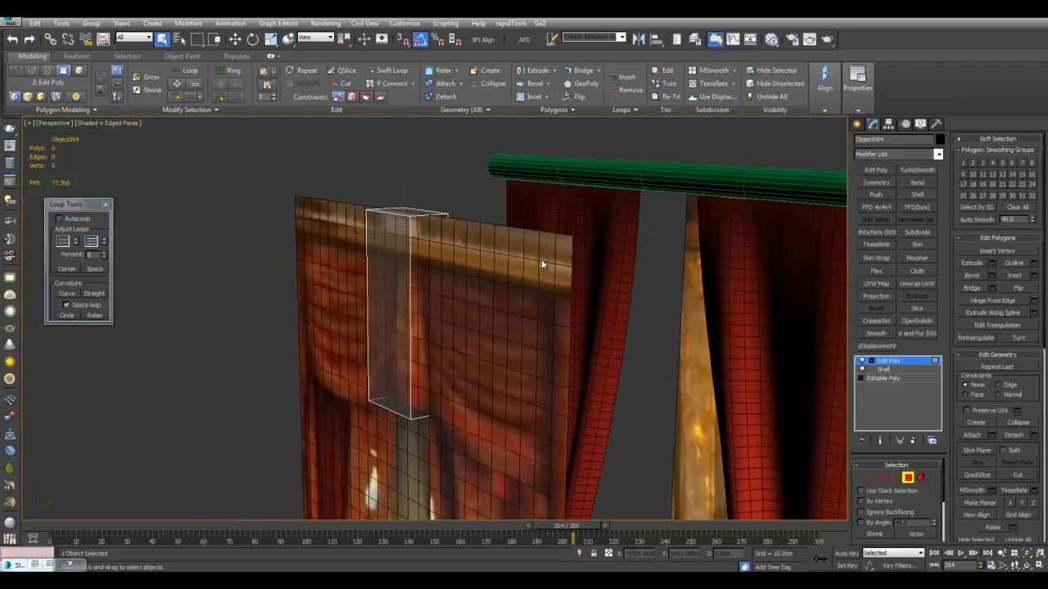
{"action": "middle_click_drag", "start_coordinate": [545, 259], "coordinate": [638, 284], "text": "alt"}
{"action": "left_click", "coordinate": [501, 219]}
{"action": "key", "text": "Delete"}
Scale the U-shaped strip's vertices along Y to narrow the gap between its front and back faces
{"action": "key", "text": "1"}
{"action": "key", "text": "r"}
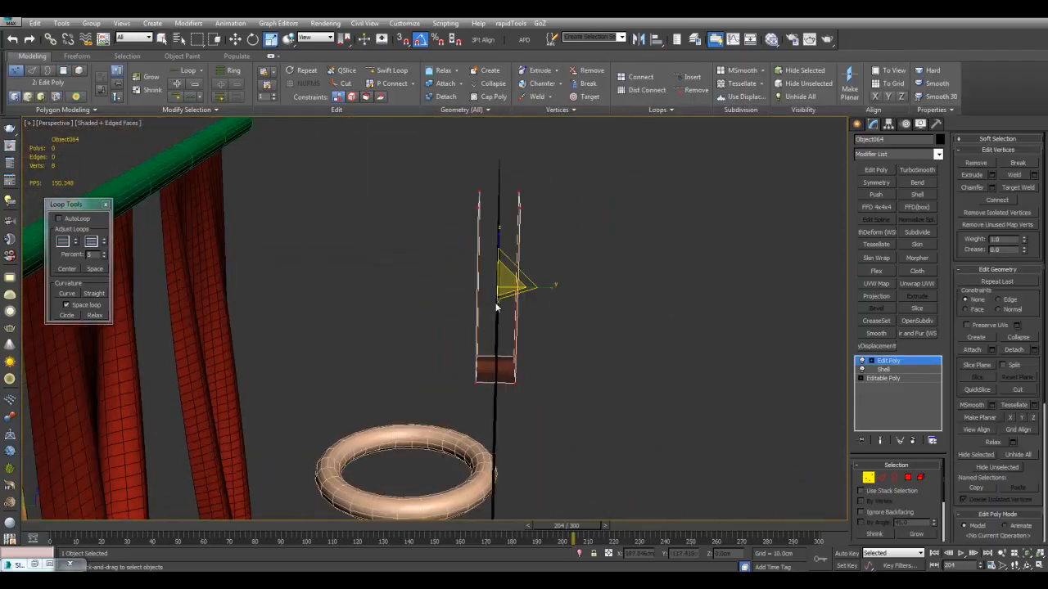
{"action": "left_click_drag", "start_coordinate": [540, 291], "coordinate": [470, 293]}
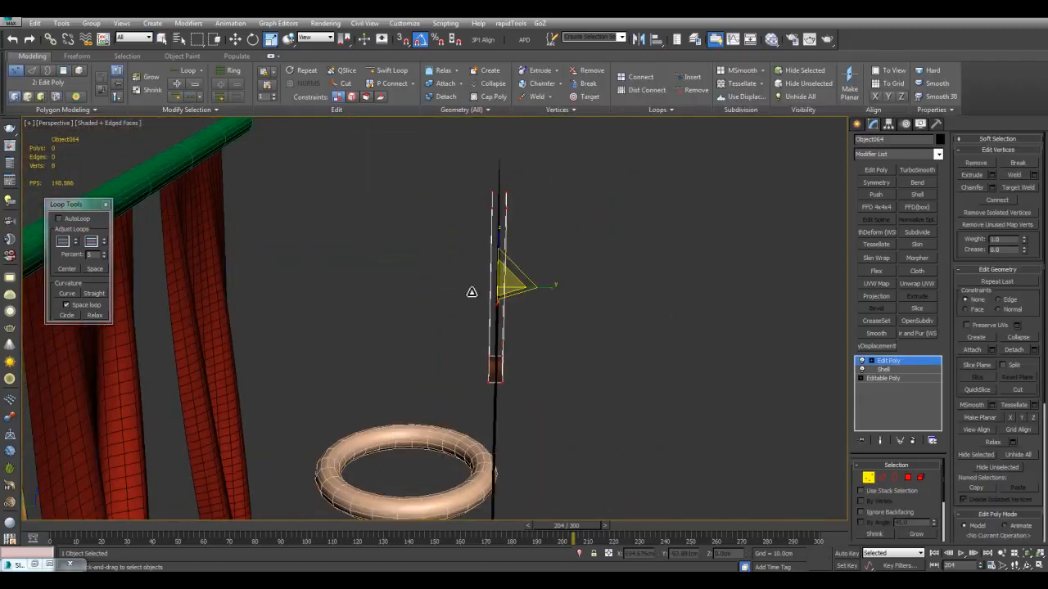
{"action": "key", "text": "1"}
Add a Shell modifier to the narrowed U-shaped strip and reduce its thickness to a thin wall
{"action": "left_click", "coordinate": [917, 195]}
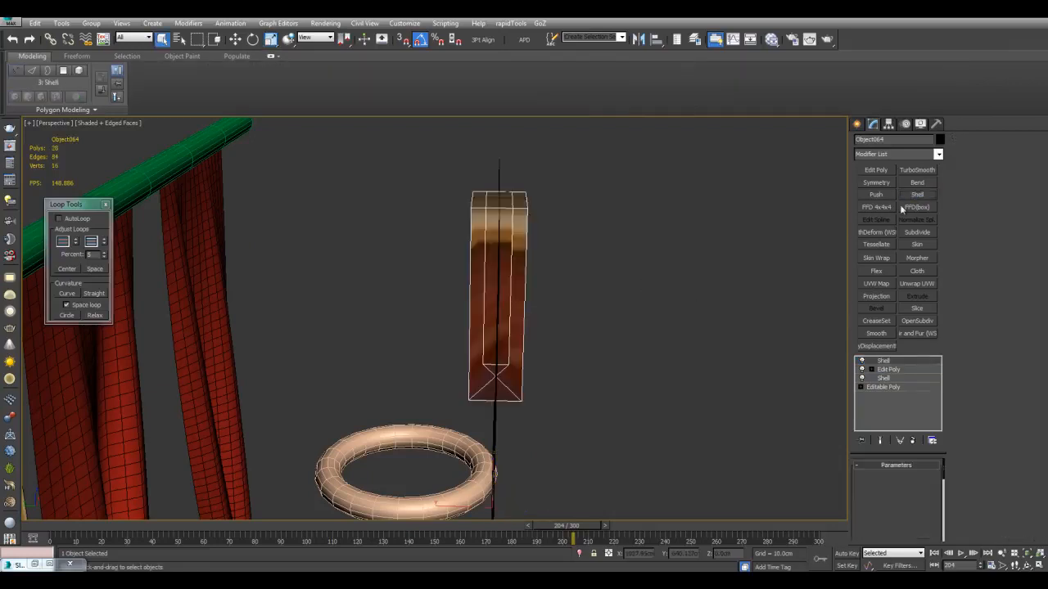
{"action": "left_click_drag", "start_coordinate": [931, 488], "coordinate": [924, 242]}
{"action": "middle_click_drag", "start_coordinate": [671, 310], "coordinate": [626, 294], "text": "alt"}
Add another Edit Poly modifier and connect the strip's vertical edges with 2 segments
{"action": "left_click", "coordinate": [876, 171]}
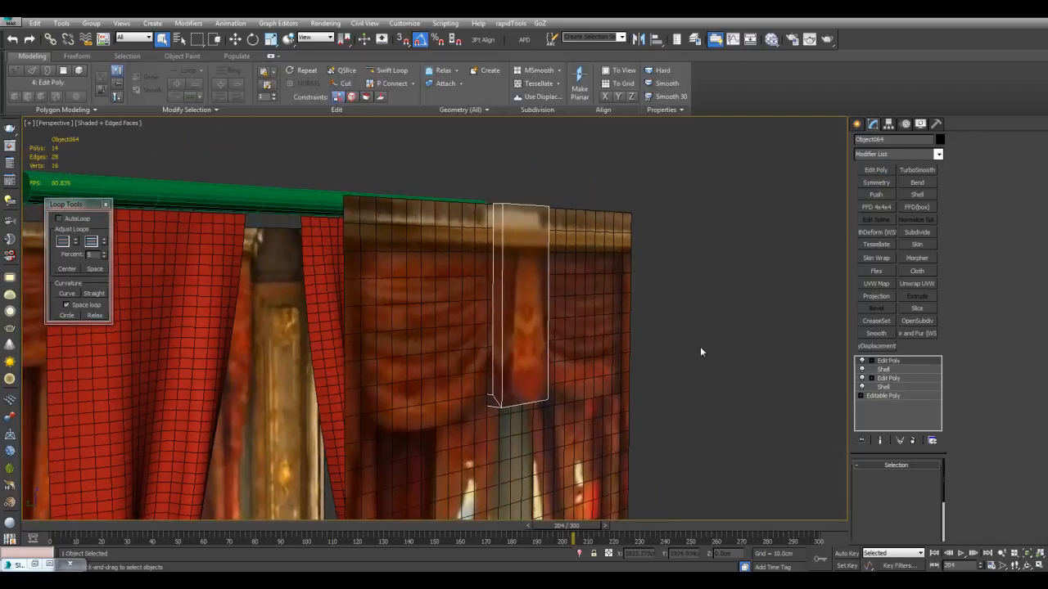
{"action": "scroll", "coordinate": [655, 303], "scroll_direction": "down", "scroll_amount": 3}
{"action": "key", "text": "2"}
{"action": "key", "text": "ctrl+shift+e"}
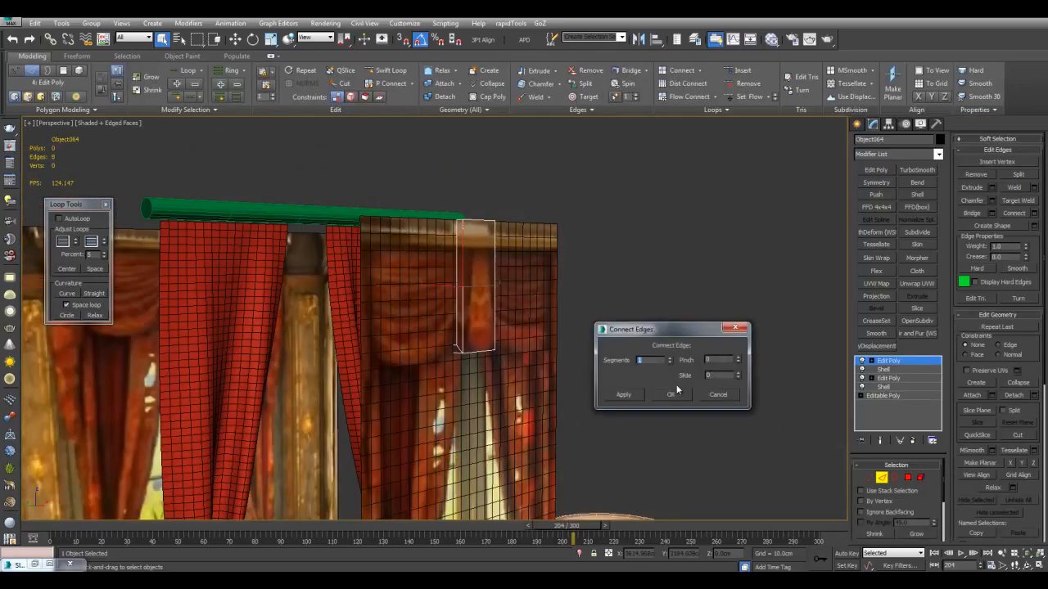
{"action": "left_click", "coordinate": [674, 393]}
{"action": "key", "text": "2"}
Copy the U-shaped strip along X to a clear spot beside the image planes
{"action": "key", "text": "w"}
{"action": "middle_click_drag", "start_coordinate": [586, 362], "coordinate": [454, 314], "text": "alt"}
{"action": "scroll", "coordinate": [456, 308], "scroll_direction": "down", "scroll_amount": 3}
{"action": "scroll", "coordinate": [452, 283], "scroll_direction": "up", "scroll_amount": 3}
{"action": "middle_click_drag", "start_coordinate": [453, 273], "coordinate": [418, 262], "text": "alt"}
{"action": "mouse_move", "coordinate": [416, 253]}
{"action": "left_mouse_down", "text": "shift"}
{"action": "mouse_move", "coordinate": [676, 242]}
{"action": "mouse_move", "coordinate": [693, 231]}
{"action": "left_mouse_up", "text": "shift"}
{"action": "left_click", "coordinate": [526, 340]}
Lengthen the copied strip by moving its lower vertices down about 152 cm
{"action": "key", "text": "1"}
{"action": "middle_click_drag", "start_coordinate": [725, 348], "coordinate": [697, 318], "text": "alt"}
{"action": "scroll", "coordinate": [696, 317], "scroll_direction": "down", "scroll_amount": 5}
{"action": "left_click_drag", "start_coordinate": [539, 234], "coordinate": [541, 335]}
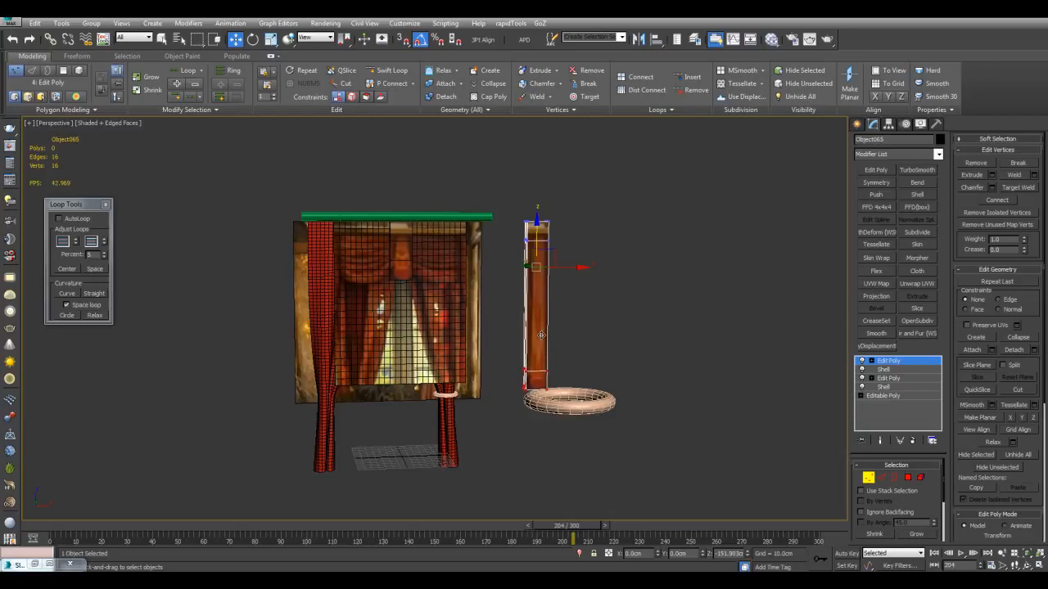
{"action": "key", "text": "1"}
{"action": "key", "text": "q"}
Add a Morpher modifier to the original short strip and pick the lengthened copy as its morph target
{"action": "left_click", "coordinate": [404, 250]}
{"action": "middle_click_drag", "start_coordinate": [578, 260], "coordinate": [670, 288], "text": "alt"}
{"action": "scroll", "coordinate": [671, 288], "scroll_direction": "up", "scroll_amount": 5}
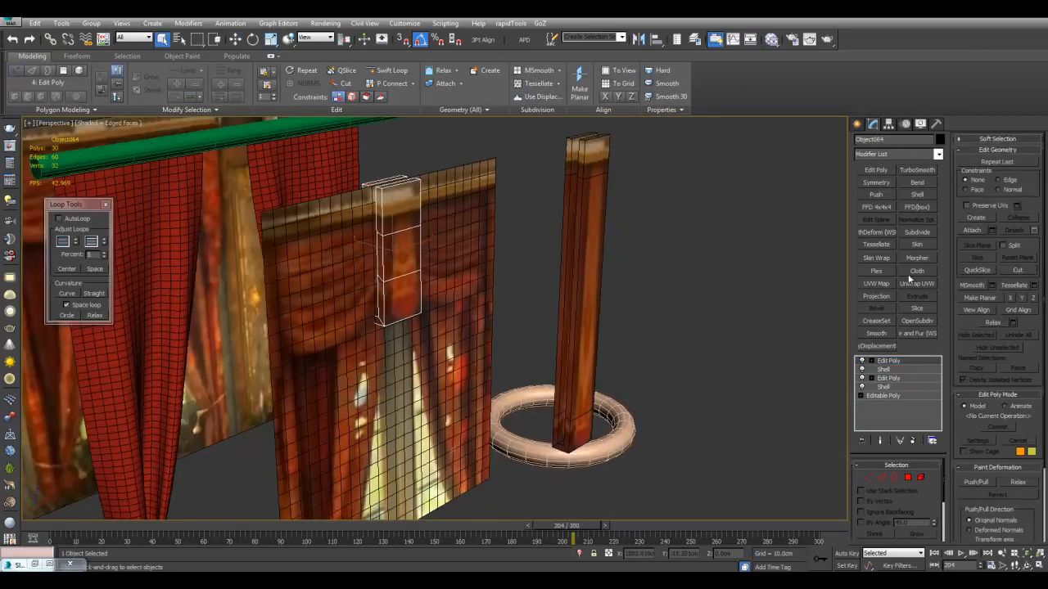
{"action": "left_click", "coordinate": [918, 259]}
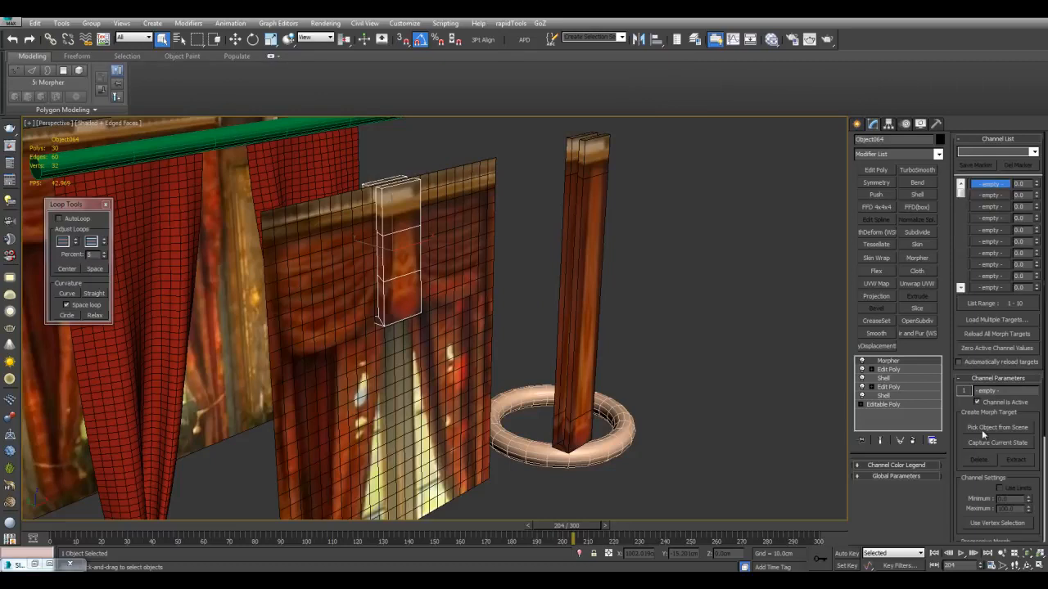
{"action": "left_click", "coordinate": [990, 428]}
{"action": "left_click", "coordinate": [580, 288]}
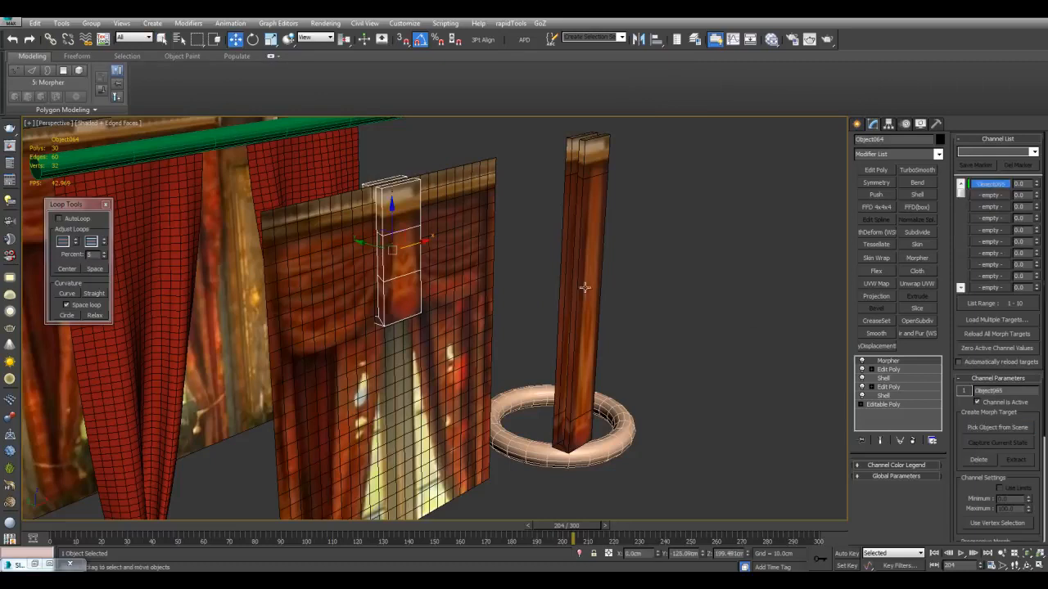
Go to frame 0 and set the strip's first morph channel to 100
{"action": "middle_click_drag", "start_coordinate": [715, 349], "coordinate": [708, 344], "text": "alt"}
{"action": "scroll", "coordinate": [708, 344], "scroll_direction": "down", "scroll_amount": 3}
{"action": "left_click_drag", "start_coordinate": [577, 528], "coordinate": [51, 525]}
{"action": "key", "text": "w"}
{"action": "scroll", "coordinate": [716, 290], "scroll_direction": "up", "scroll_amount": 5}
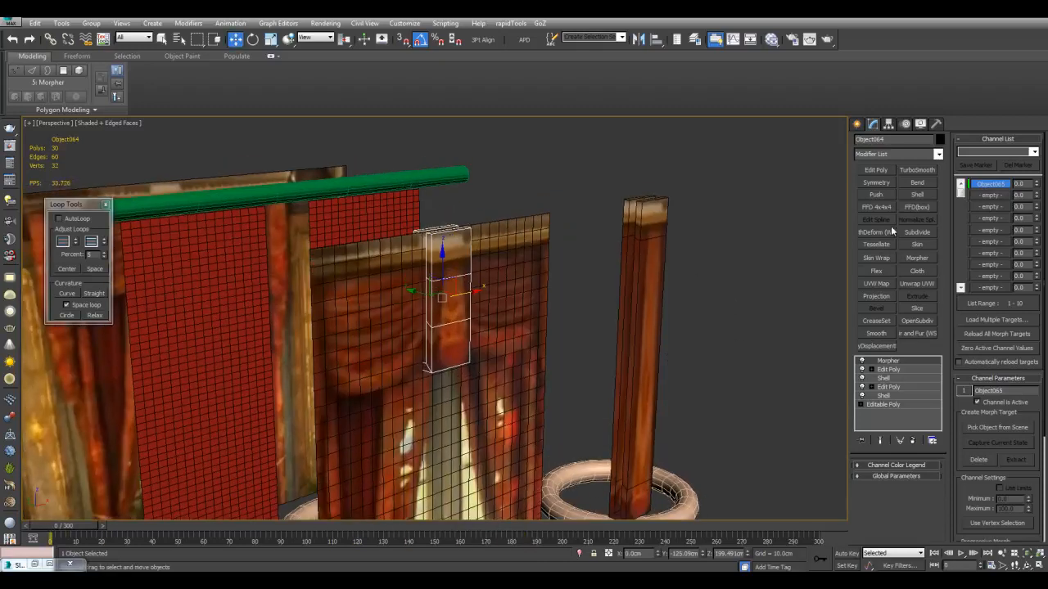
{"action": "middle_click_drag", "start_coordinate": [685, 330], "coordinate": [679, 286]}
{"action": "scroll", "coordinate": [678, 286], "scroll_direction": "down", "scroll_amount": 4}
{"action": "left_click_drag", "start_coordinate": [1038, 188], "coordinate": [1029, 37]}
{"action": "middle_click_drag", "start_coordinate": [671, 324], "coordinate": [684, 316]}
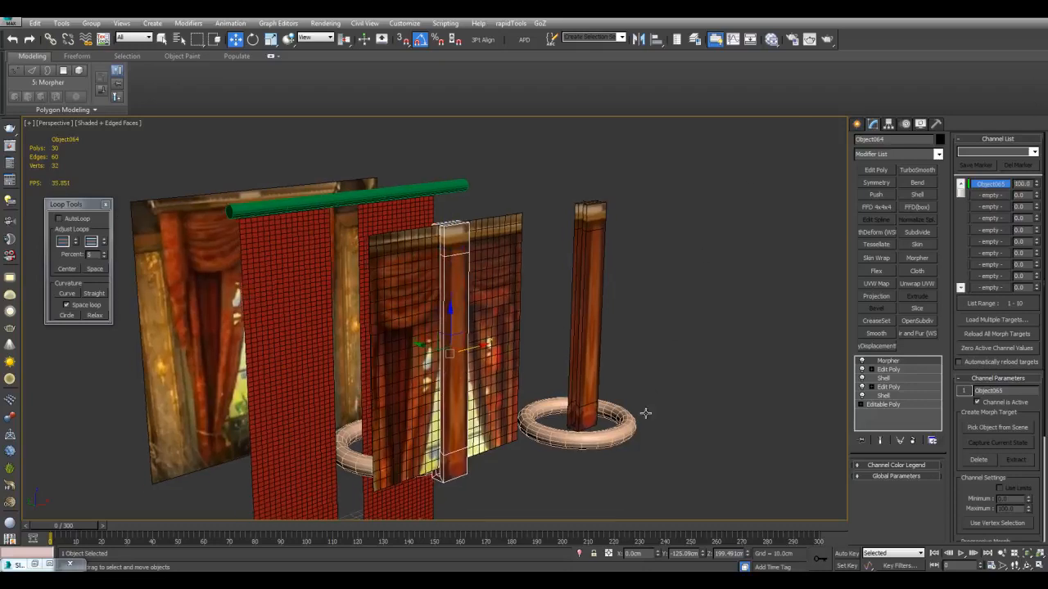
Record an Auto Key animation that returns the strip's morph channel to 0 at frame 100, and return to frame 0
{"action": "key", "text": "n"}
{"action": "left_click_drag", "start_coordinate": [65, 534], "coordinate": [311, 525]}
{"action": "key", "text": "w"}
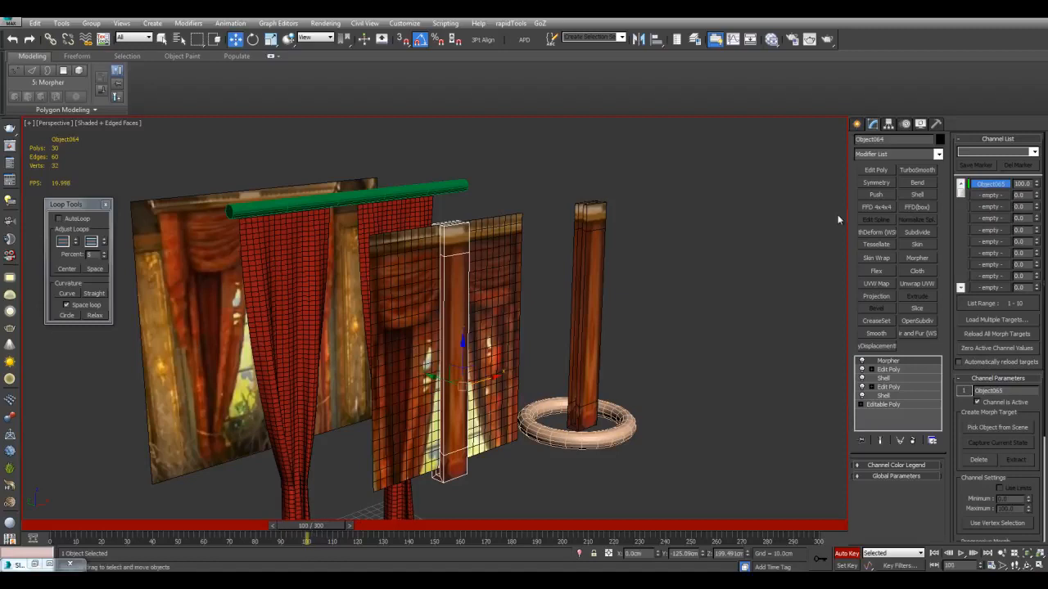
{"action": "right_click", "coordinate": [1037, 186]}
{"action": "left_click_drag", "start_coordinate": [326, 531], "coordinate": [66, 524]}
{"action": "key", "text": "w"}
{"action": "key", "text": "n"}
Create a sphere with a radius of about 11 cm on the ground in front of the drapery plane
{"action": "middle_click_drag", "start_coordinate": [533, 391], "coordinate": [505, 373], "text": "alt"}
{"action": "key", "text": "q"}
{"action": "middle_click_drag", "start_coordinate": [508, 328], "coordinate": [576, 363]}
{"action": "middle_click_drag", "start_coordinate": [576, 363], "coordinate": [513, 324], "text": "alt"}
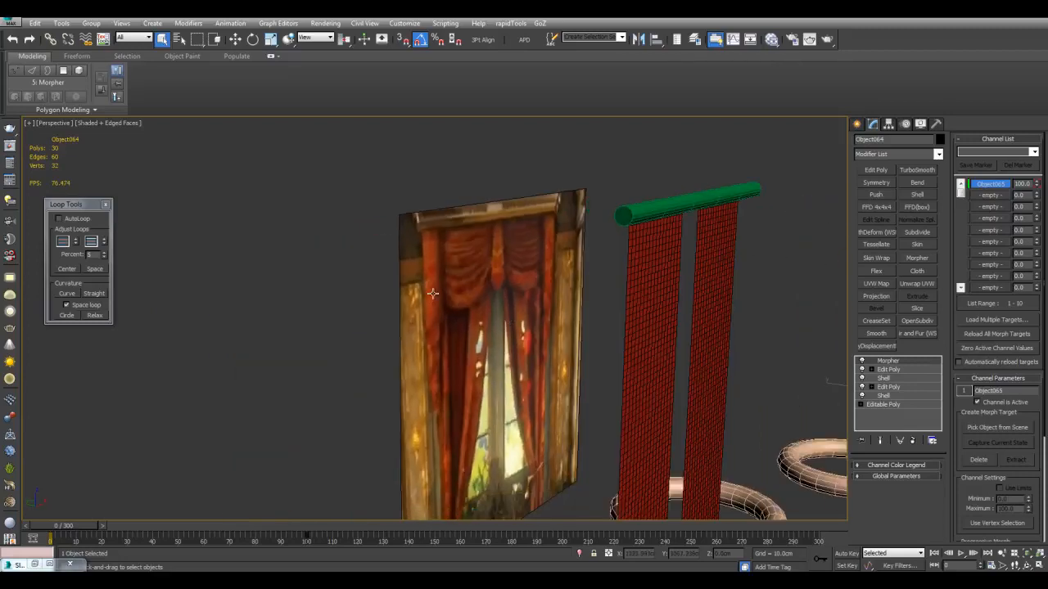
{"action": "scroll", "coordinate": [592, 326], "scroll_direction": "down", "scroll_amount": 4}
{"action": "middle_click_drag", "start_coordinate": [593, 326], "coordinate": [508, 343], "text": "alt"}
{"action": "key", "text": "z"}
{"action": "left_click", "coordinate": [857, 124]}
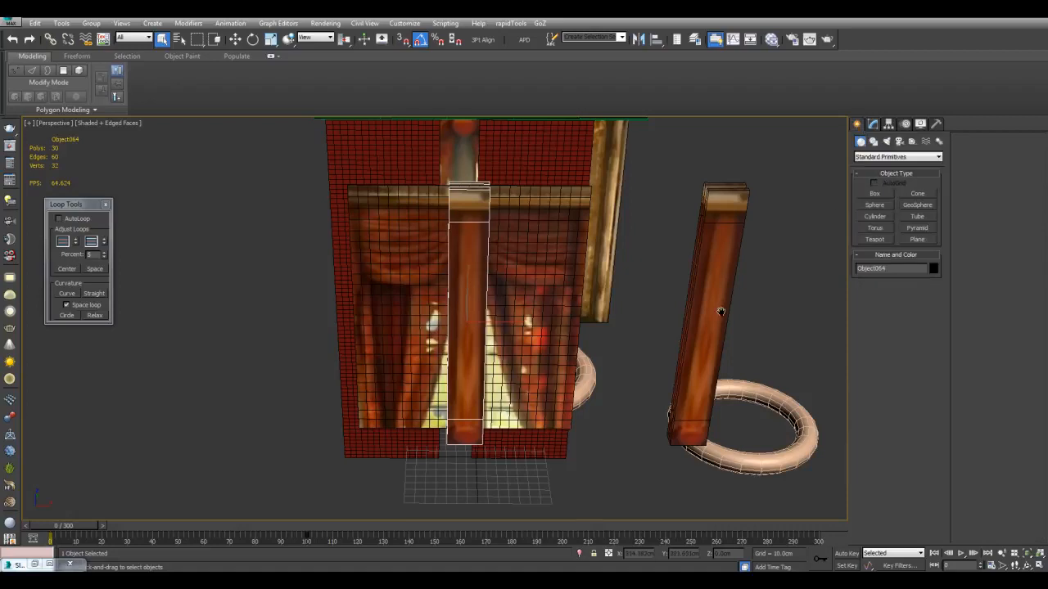
{"action": "middle_click_drag", "start_coordinate": [725, 287], "coordinate": [656, 290], "text": "alt"}
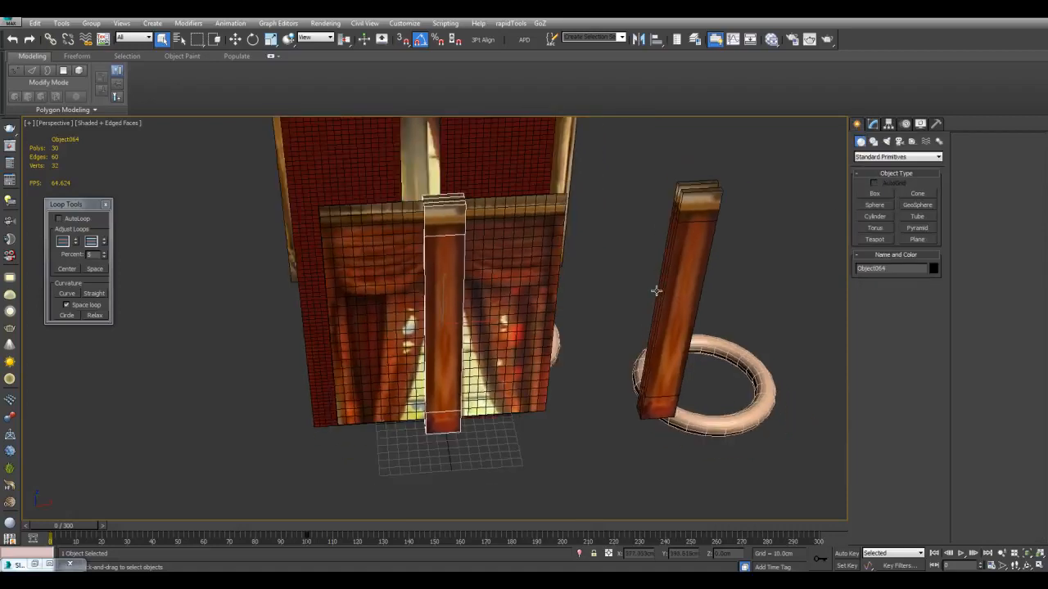
{"action": "left_click", "coordinate": [871, 205]}
{"action": "middle_click_drag", "start_coordinate": [674, 346], "coordinate": [570, 391], "text": "alt"}
{"action": "left_click_drag", "start_coordinate": [552, 409], "coordinate": [563, 410]}
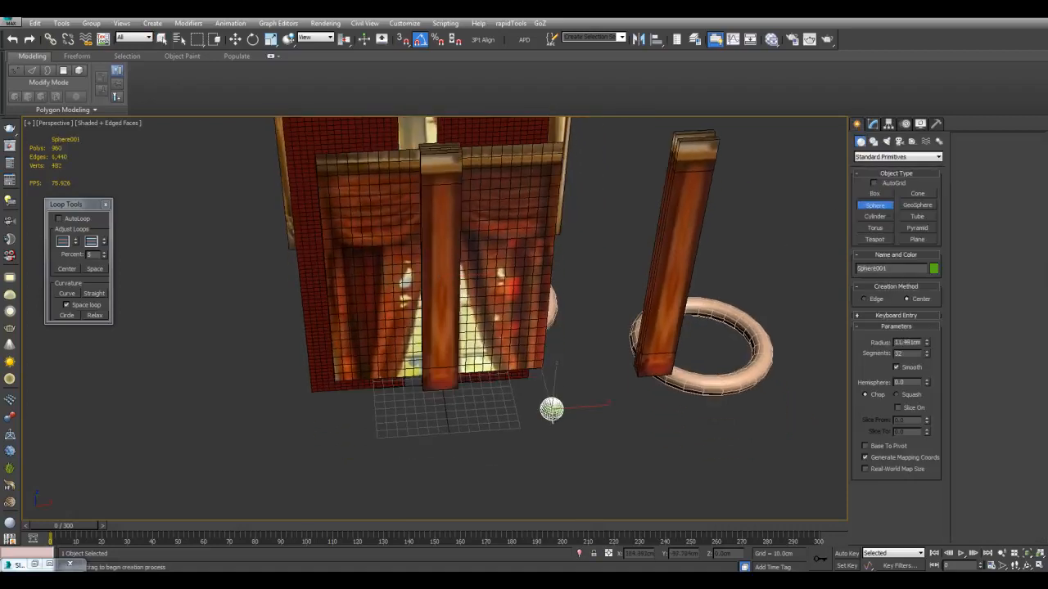
Move the sphere up and back to the lower right corner of the cropped drapery plane
{"action": "key", "text": "w"}
{"action": "middle_click_drag", "start_coordinate": [552, 415], "coordinate": [560, 372], "text": "alt"}
{"action": "left_click_drag", "start_coordinate": [583, 453], "coordinate": [564, 306]}
{"action": "middle_click_drag", "start_coordinate": [564, 306], "coordinate": [550, 413], "text": "alt"}
{"action": "left_click_drag", "start_coordinate": [535, 406], "coordinate": [423, 433]}
{"action": "middle_click_drag", "start_coordinate": [423, 433], "coordinate": [549, 400], "text": "alt"}
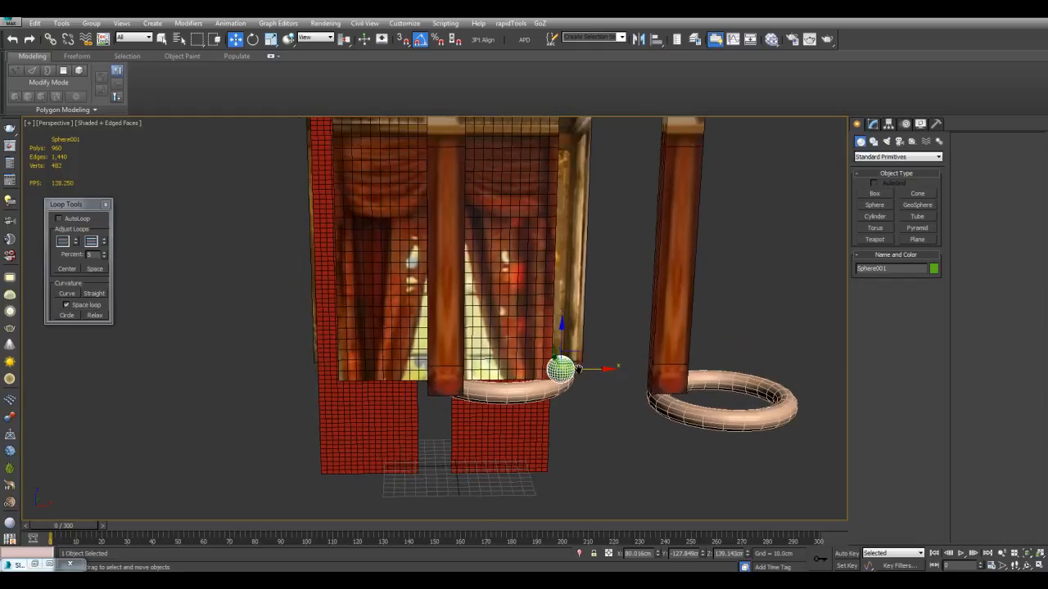
Copy the sphere along X to the drapery plane's lower left corner
{"action": "scroll", "coordinate": [550, 400], "scroll_direction": "up", "scroll_amount": 3}
{"action": "mouse_move", "coordinate": [653, 370]}
{"action": "left_mouse_down"}
{"action": "mouse_move", "coordinate": [657, 383]}
{"action": "mouse_move", "coordinate": [312, 402]}
{"action": "left_mouse_up"}
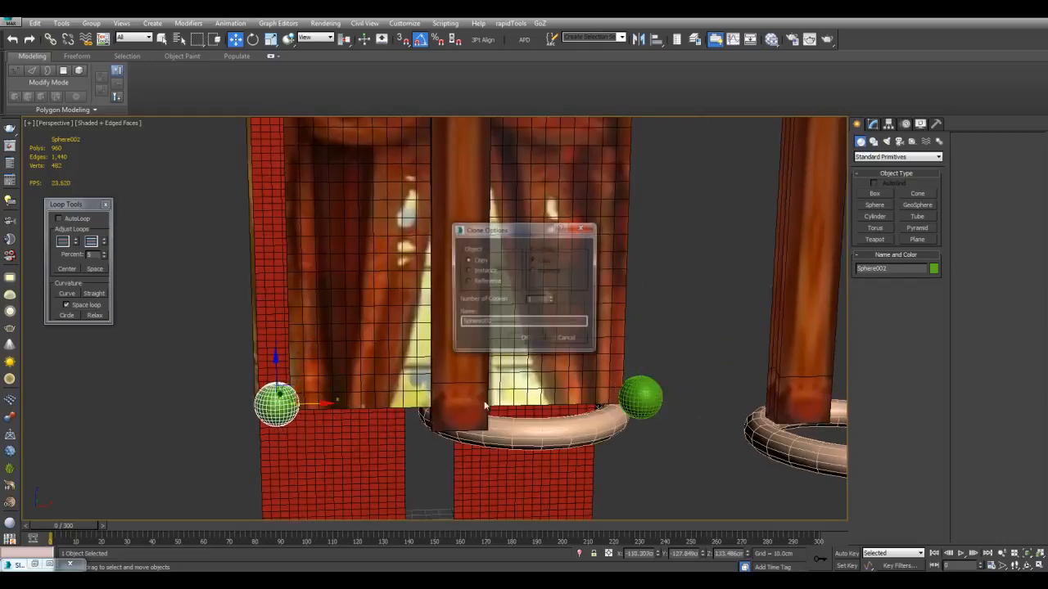
{"action": "left_click", "coordinate": [524, 339]}
Animate both spheres with Auto Key so they rise to the swags' lower edge at frame 100, and return to frame 0
{"action": "key", "text": "q"}
{"action": "left_click", "coordinate": [640, 396], "text": "ctrl"}
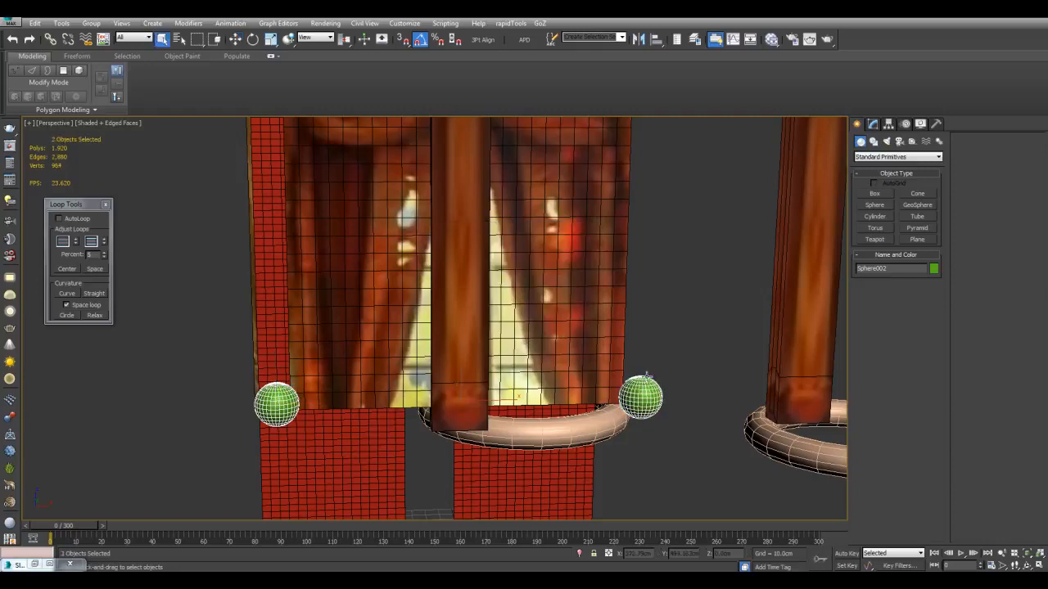
{"action": "scroll", "coordinate": [651, 364], "scroll_direction": "down", "scroll_amount": 3}
{"action": "middle_click_drag", "start_coordinate": [632, 317], "coordinate": [615, 358]}
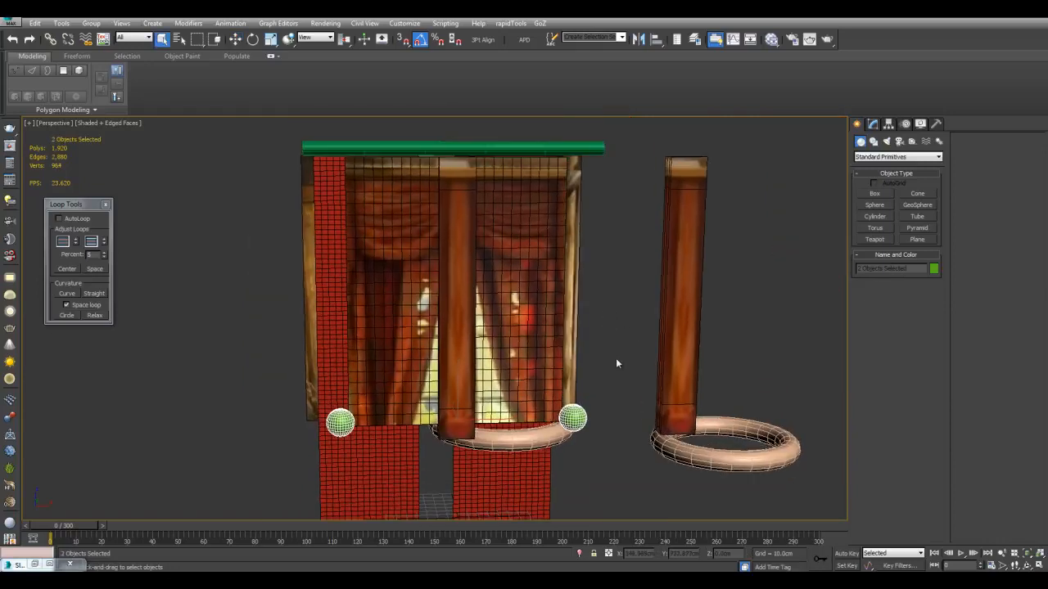
{"action": "key", "text": "n"}
{"action": "left_click_drag", "start_coordinate": [76, 527], "coordinate": [324, 533]}
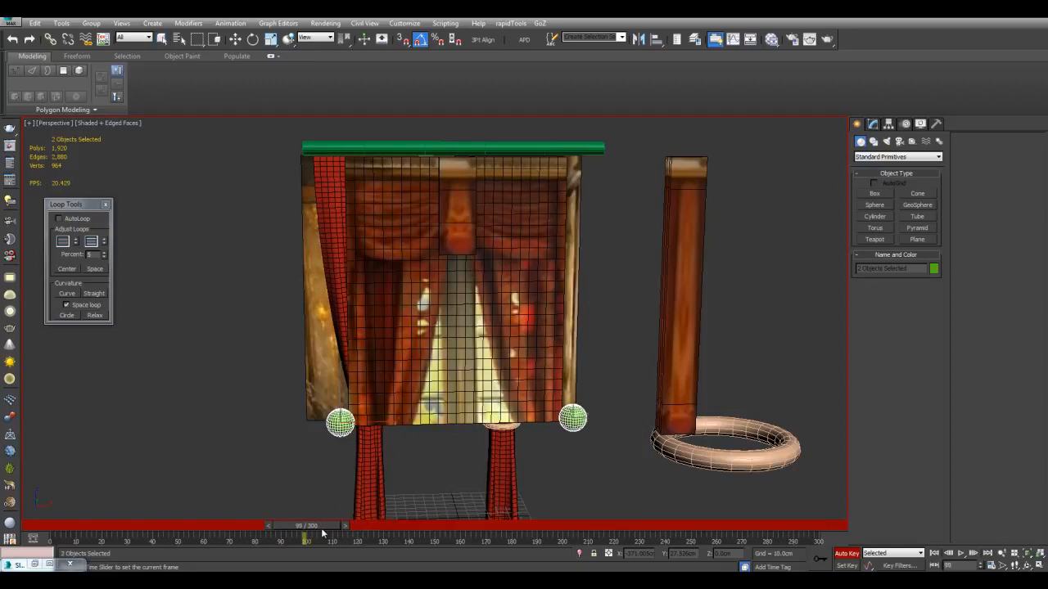
{"action": "key", "text": "w"}
{"action": "left_click_drag", "start_coordinate": [339, 389], "coordinate": [395, 214]}
{"action": "left_click", "coordinate": [236, 420]}
{"action": "key", "text": "q"}
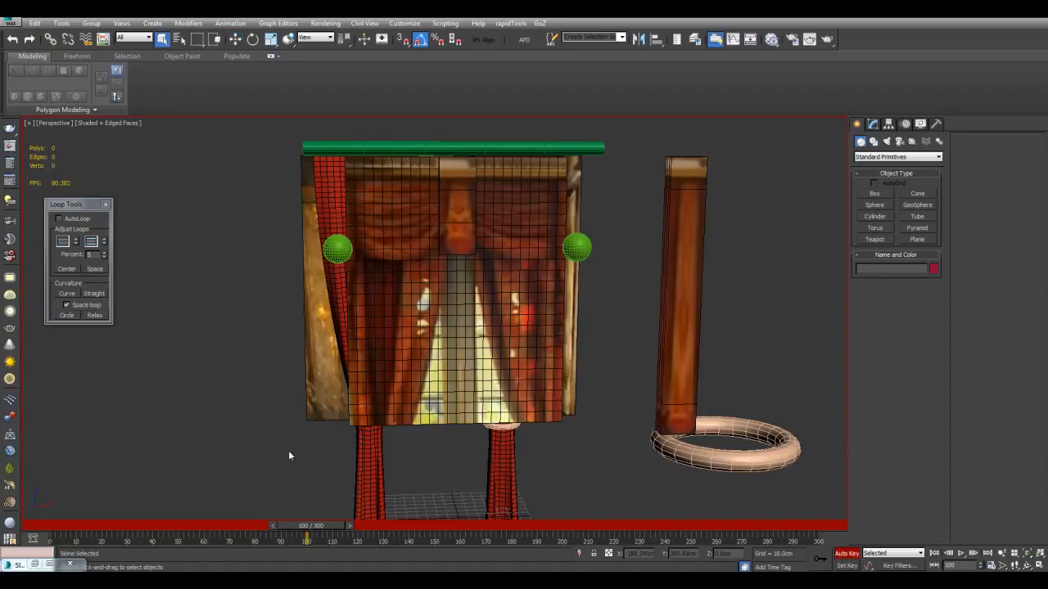
{"action": "left_click_drag", "start_coordinate": [302, 531], "coordinate": [37, 526]}
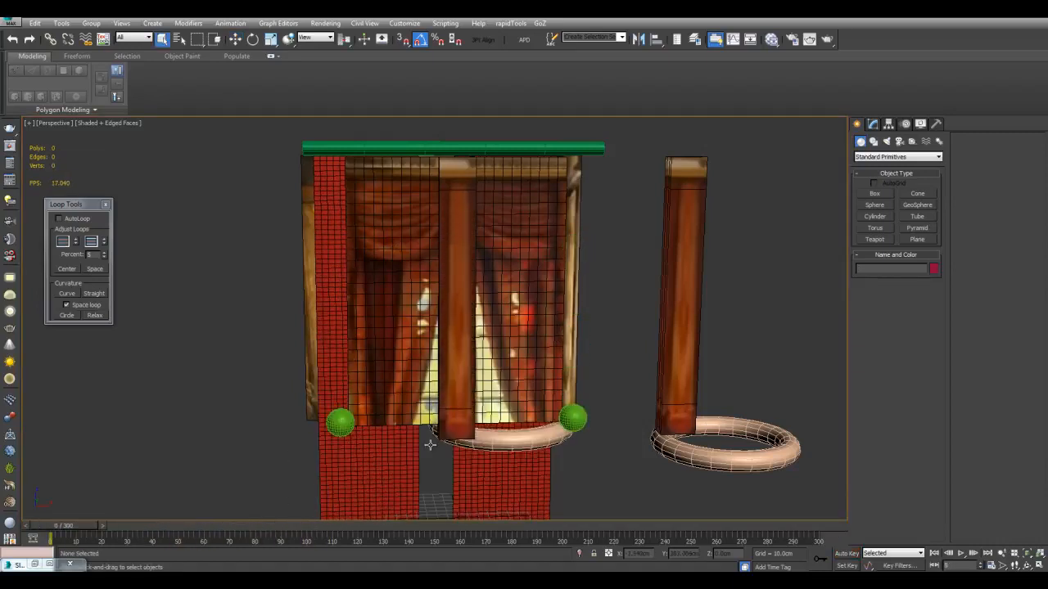
Rename the vertical loop object around the middle of the drapery plane as center
{"action": "middle_click_drag", "start_coordinate": [478, 400], "coordinate": [516, 397], "text": "alt"}
{"action": "left_click", "coordinate": [544, 341]}
{"action": "scroll", "coordinate": [544, 341], "scroll_direction": "up", "scroll_amount": 5}
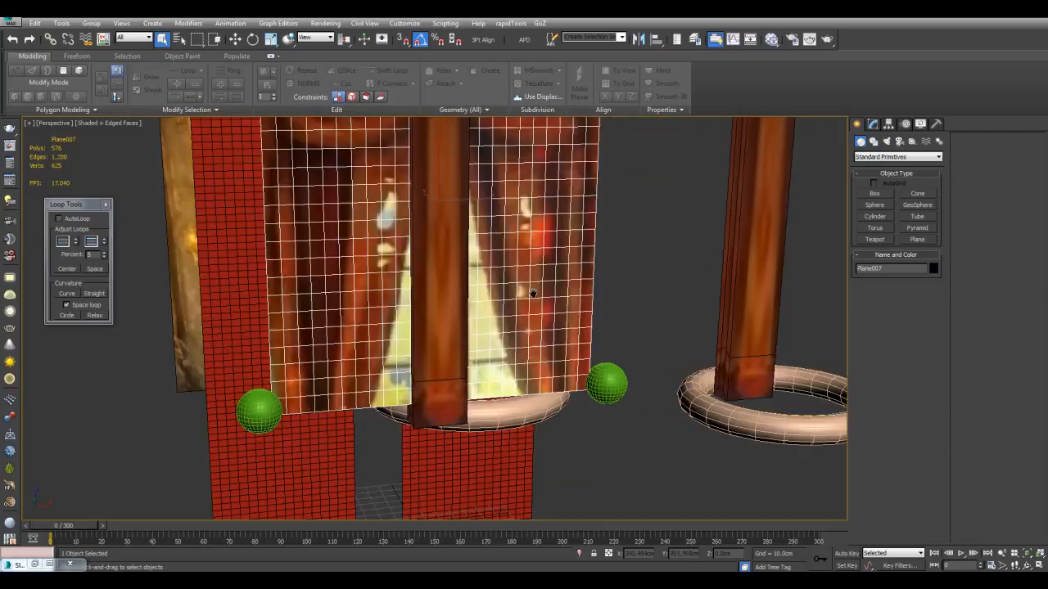
{"action": "left_click", "coordinate": [874, 124]}
{"action": "scroll", "coordinate": [712, 280], "scroll_direction": "down", "scroll_amount": 6}
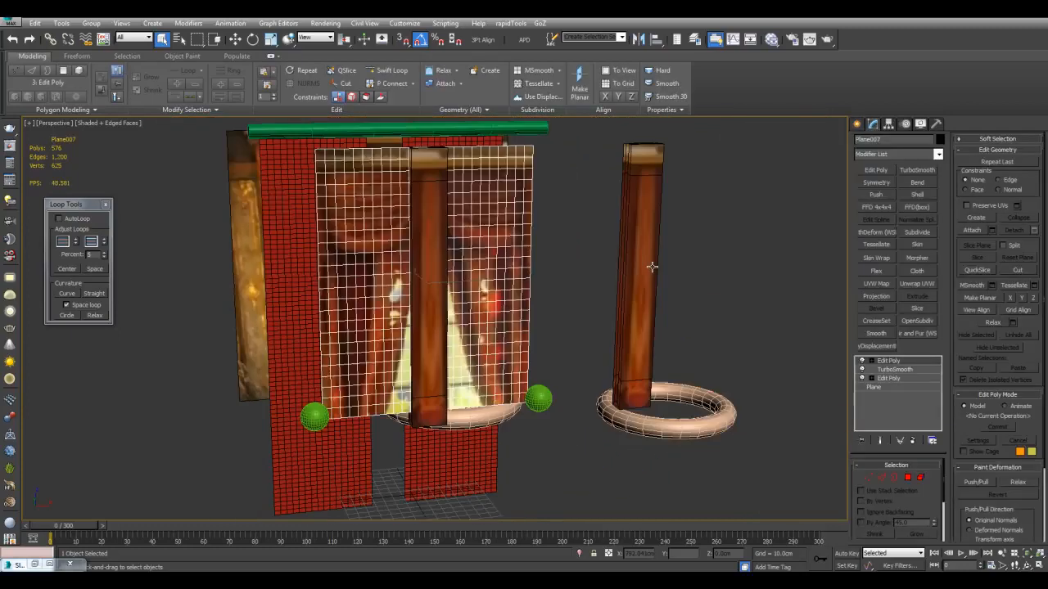
{"action": "middle_click_drag", "start_coordinate": [662, 313], "coordinate": [565, 286], "text": "alt"}
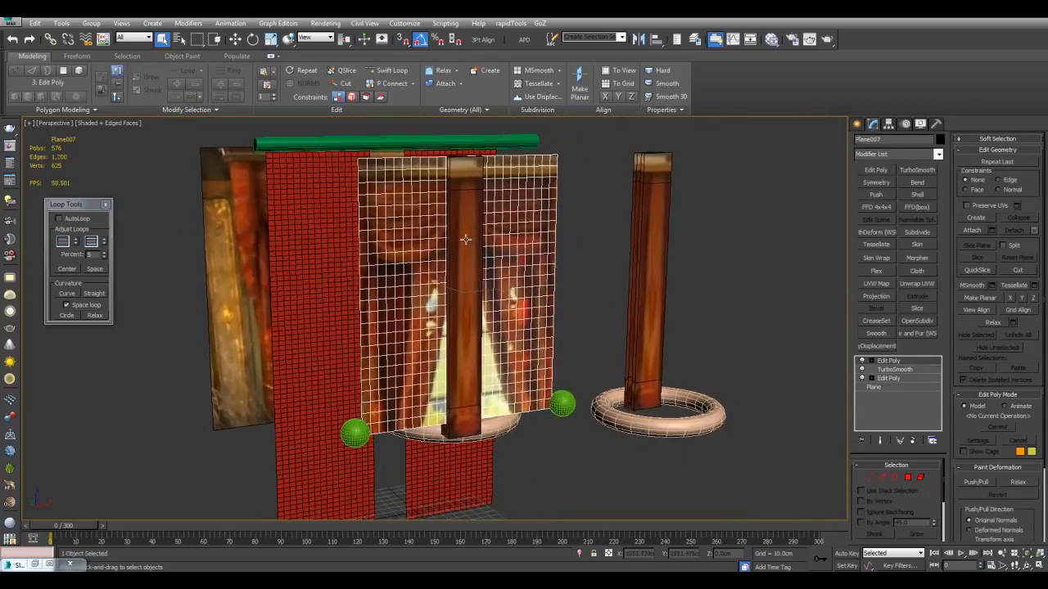
{"action": "left_click", "coordinate": [466, 239]}
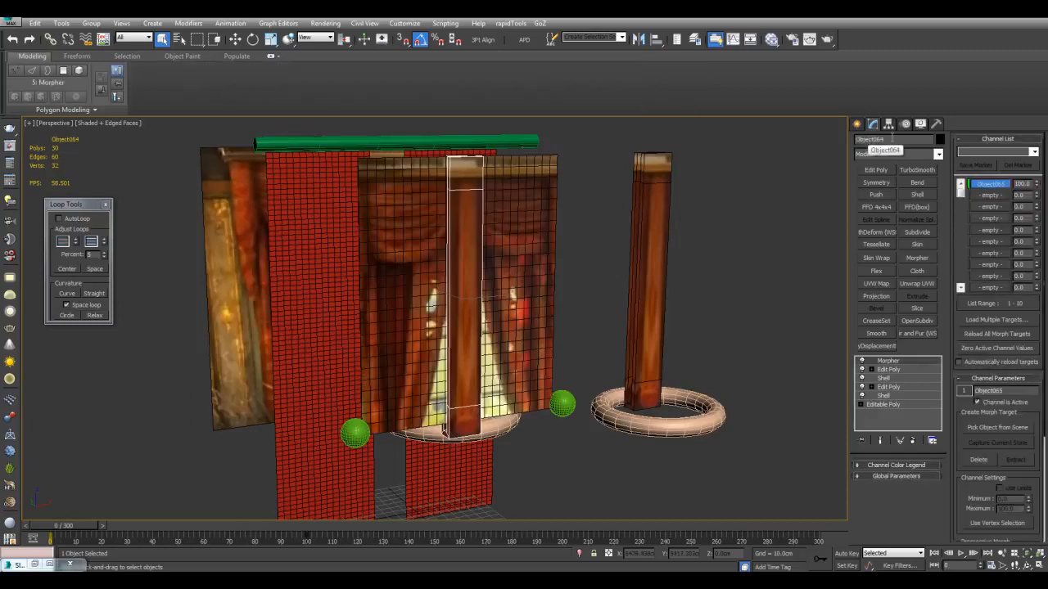
{"action": "double_click", "coordinate": [895, 137]}
{"action": "type", "text": "center"}
{"action": "key", "text": "Return"}
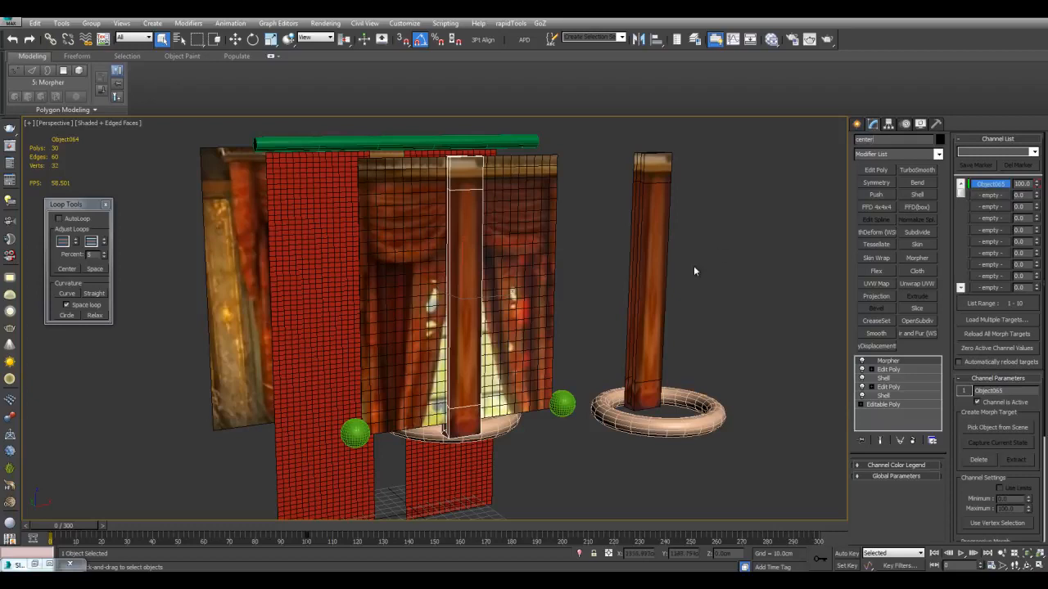
Rename the drapery plane as cloth2 and add a Cloth modifier to it
{"action": "left_click", "coordinate": [525, 251]}
{"action": "left_click_drag", "start_coordinate": [902, 140], "coordinate": [802, 141]}
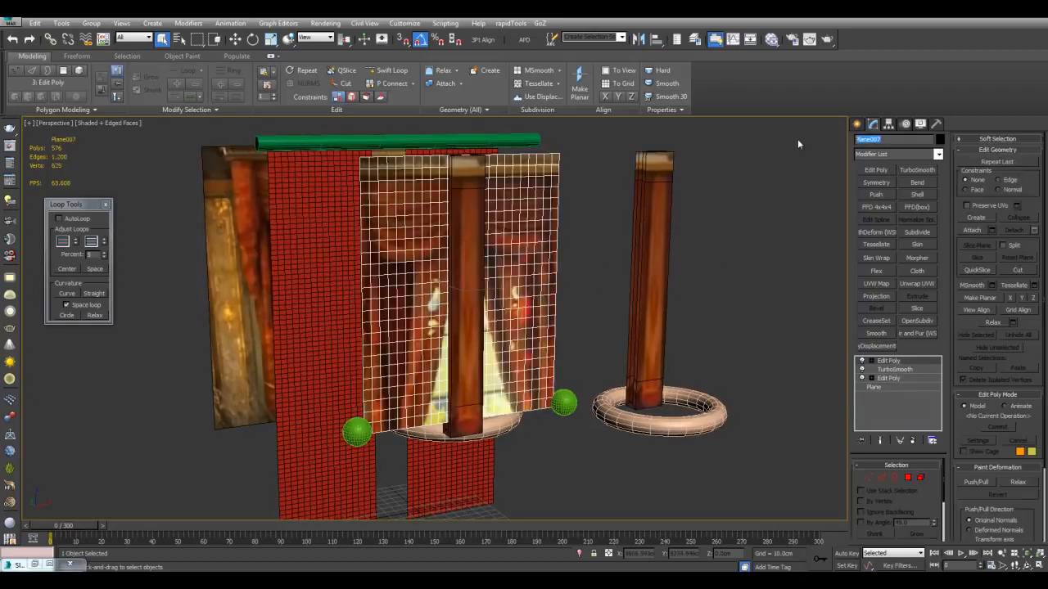
{"action": "type", "text": "cloth2"}
{"action": "left_click", "coordinate": [916, 271]}
{"action": "scroll", "coordinate": [663, 309], "scroll_direction": "up", "scroll_amount": 3}
Add the center object to the cloth simulation and define it as a collision object
{"action": "left_click", "coordinate": [888, 480]}
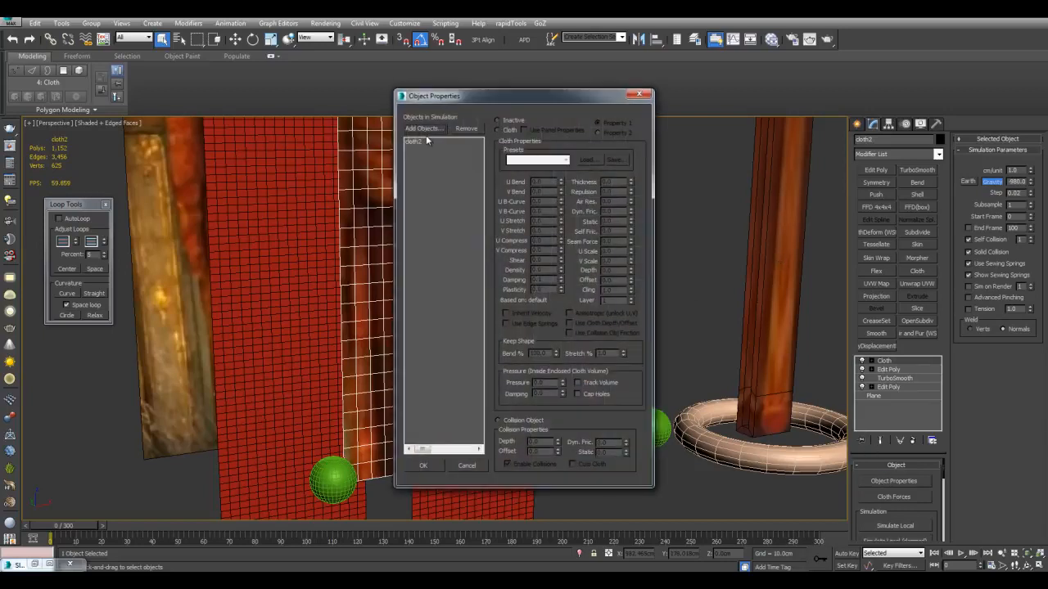
{"action": "left_click", "coordinate": [424, 128]}
{"action": "left_click_drag", "start_coordinate": [151, 22], "coordinate": [496, 85]}
{"action": "left_click", "coordinate": [382, 147]}
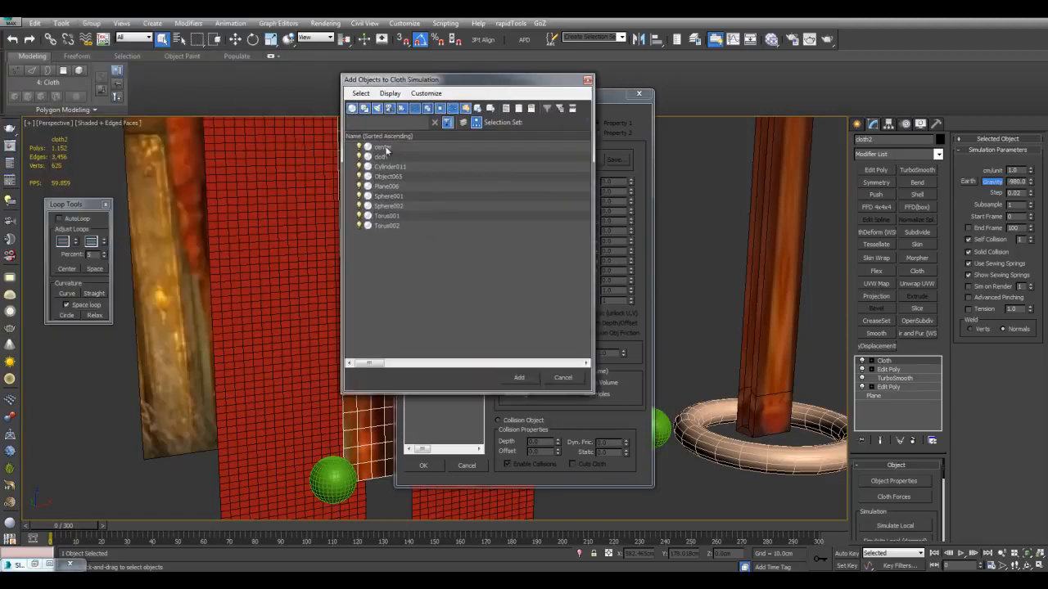
{"action": "left_click", "coordinate": [519, 377]}
{"action": "left_click", "coordinate": [520, 422]}
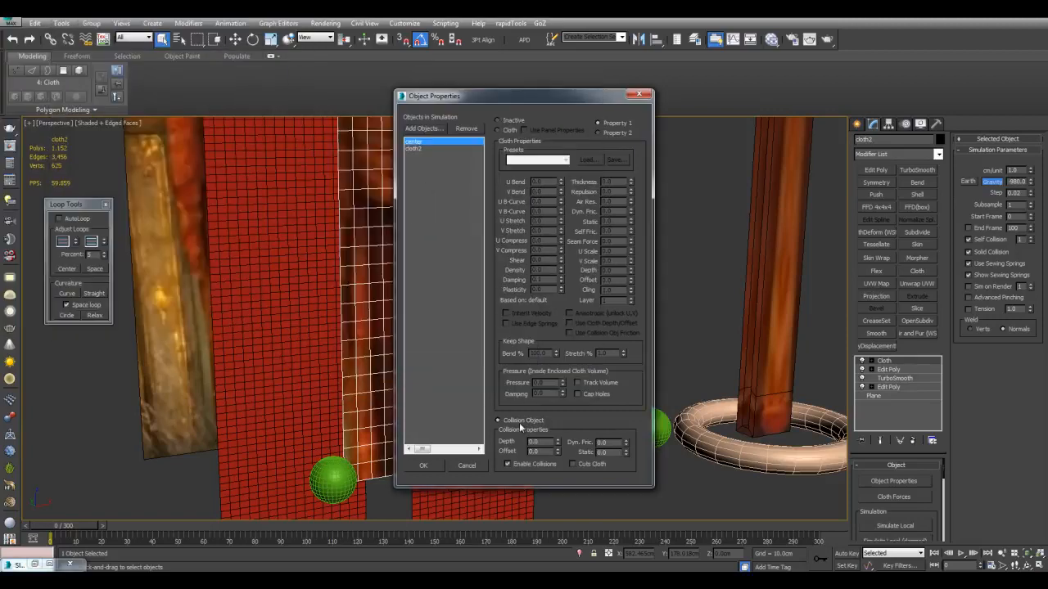
Define cloth2 as cloth with the Cotton preset and set the simulation's cm/unit to 2.6
{"action": "left_click", "coordinate": [414, 148]}
{"action": "left_click", "coordinate": [509, 130]}
{"action": "left_click", "coordinate": [524, 161]}
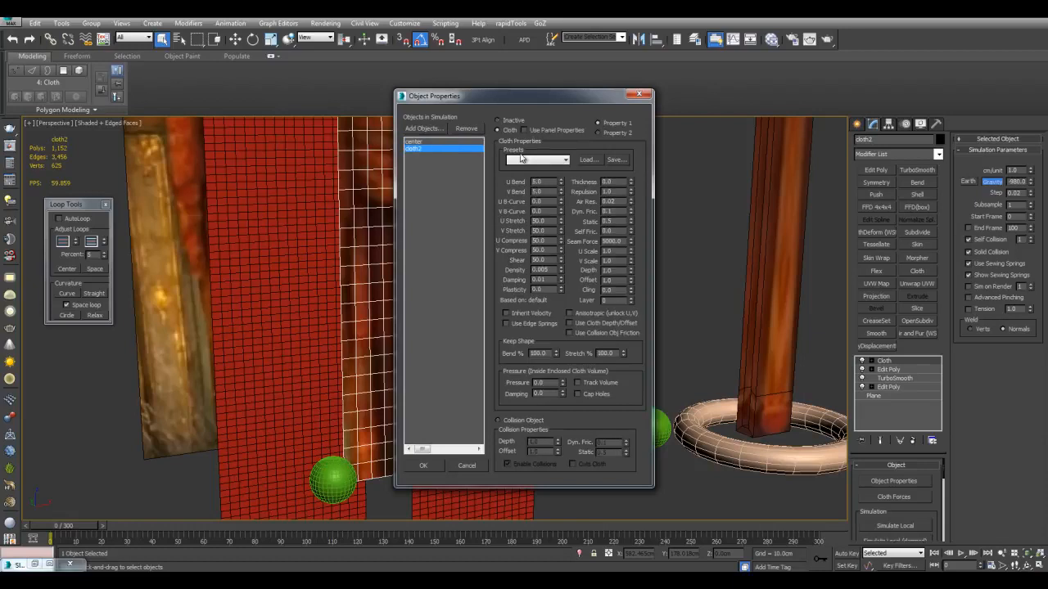
{"action": "left_click", "coordinate": [521, 183]}
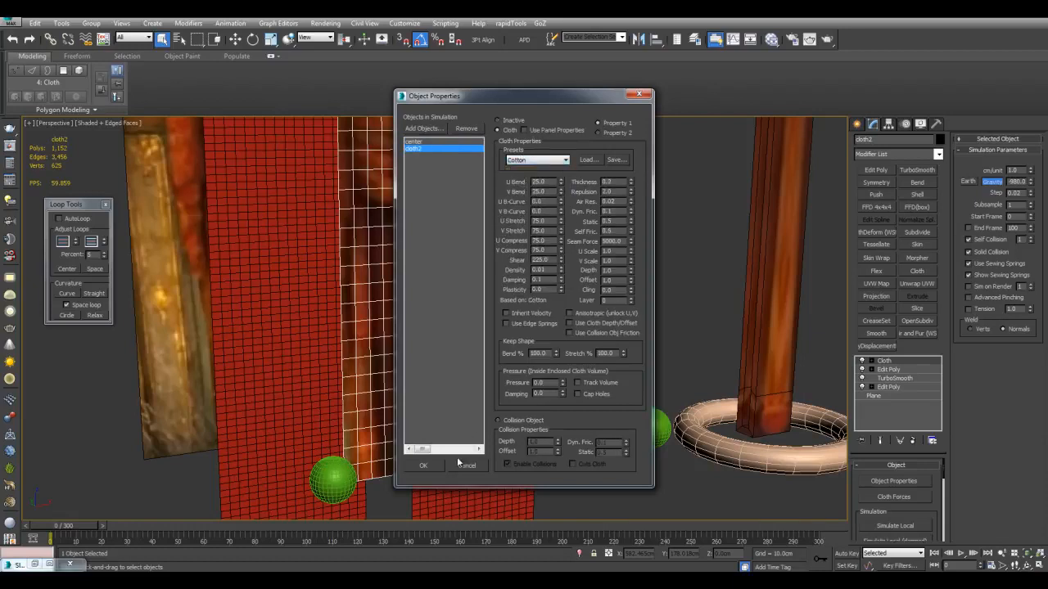
{"action": "left_click", "coordinate": [424, 466]}
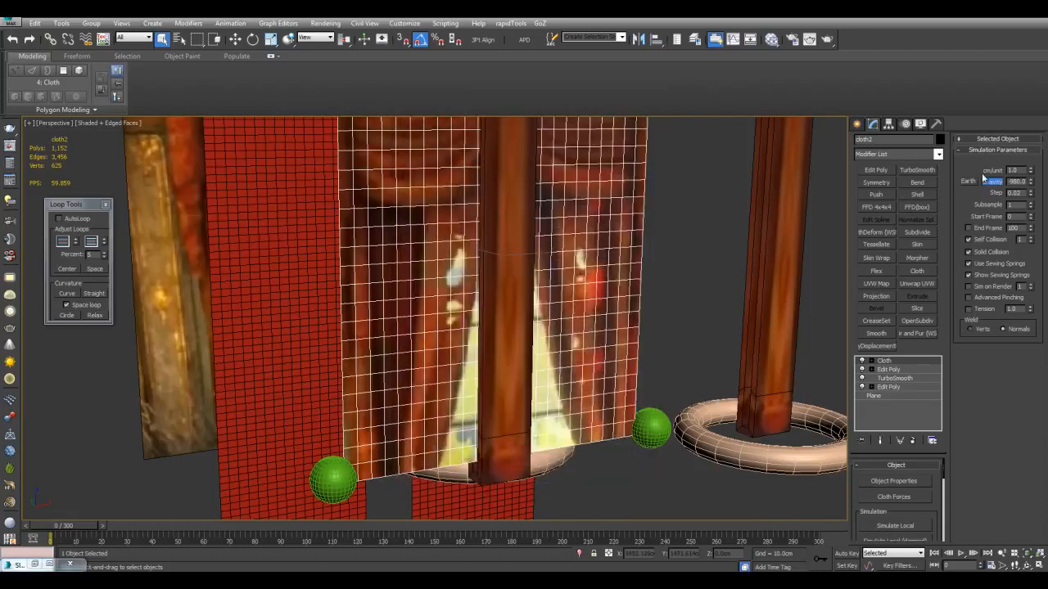
{"action": "type", "text": "2.6"}
Make a cloth vertex group from the lower right corner of cloth2
{"action": "scroll", "coordinate": [699, 285], "scroll_direction": "down", "scroll_amount": 4}
{"action": "middle_click_drag", "start_coordinate": [690, 285], "coordinate": [679, 296]}
{"action": "left_click", "coordinate": [871, 364]}
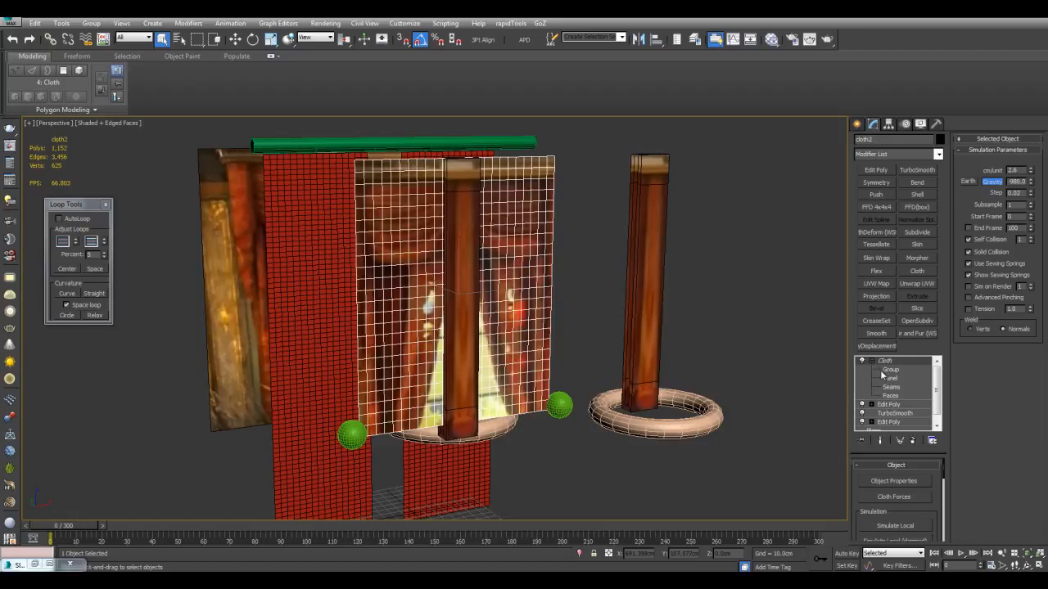
{"action": "left_click", "coordinate": [890, 370]}
{"action": "scroll", "coordinate": [550, 371], "scroll_direction": "up", "scroll_amount": 5}
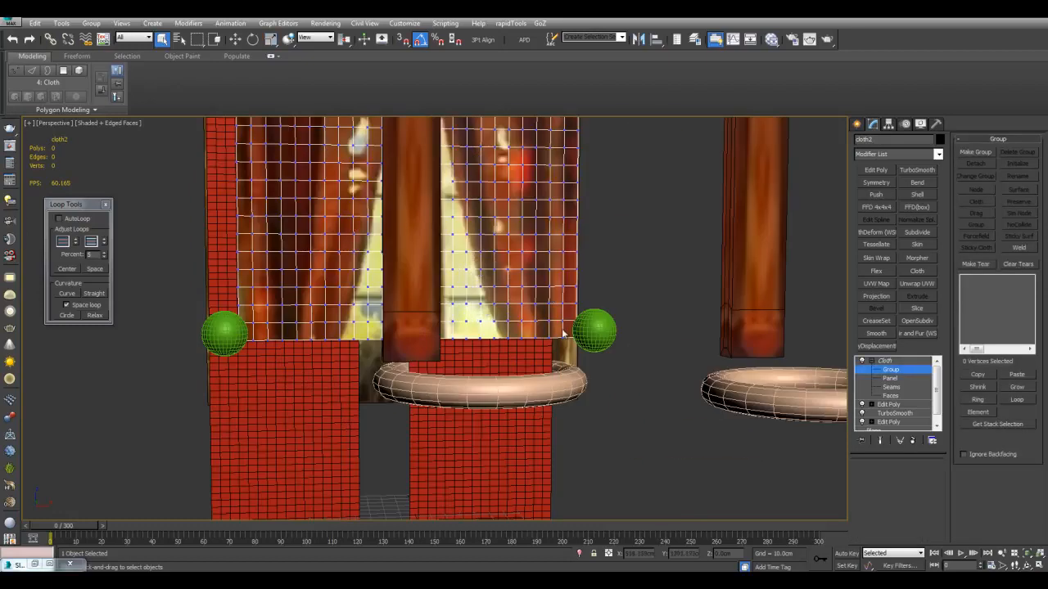
{"action": "scroll", "coordinate": [631, 355], "scroll_direction": "up", "scroll_amount": 3}
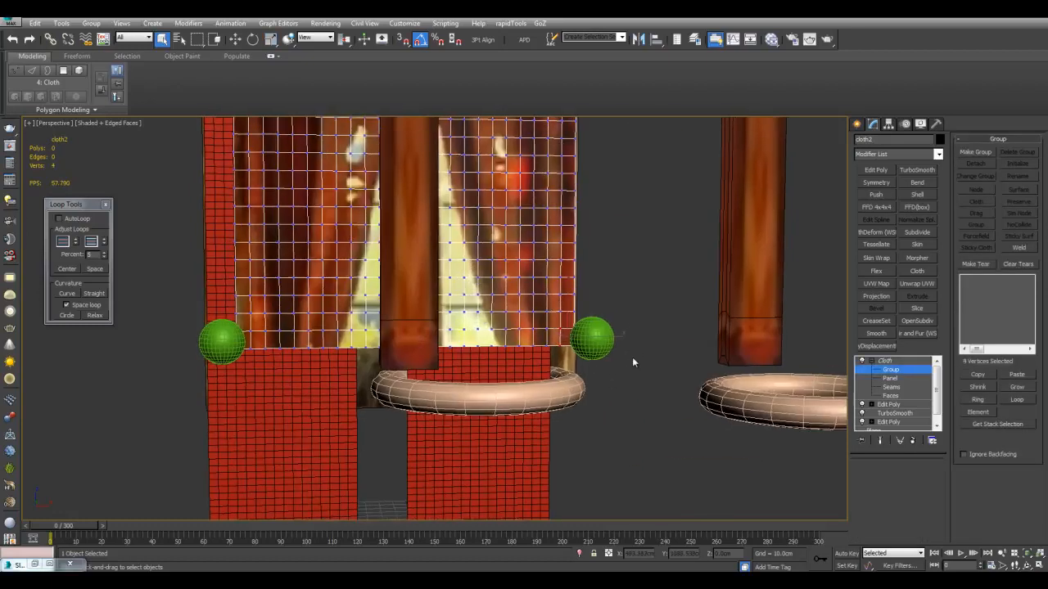
{"action": "left_click", "coordinate": [647, 361]}
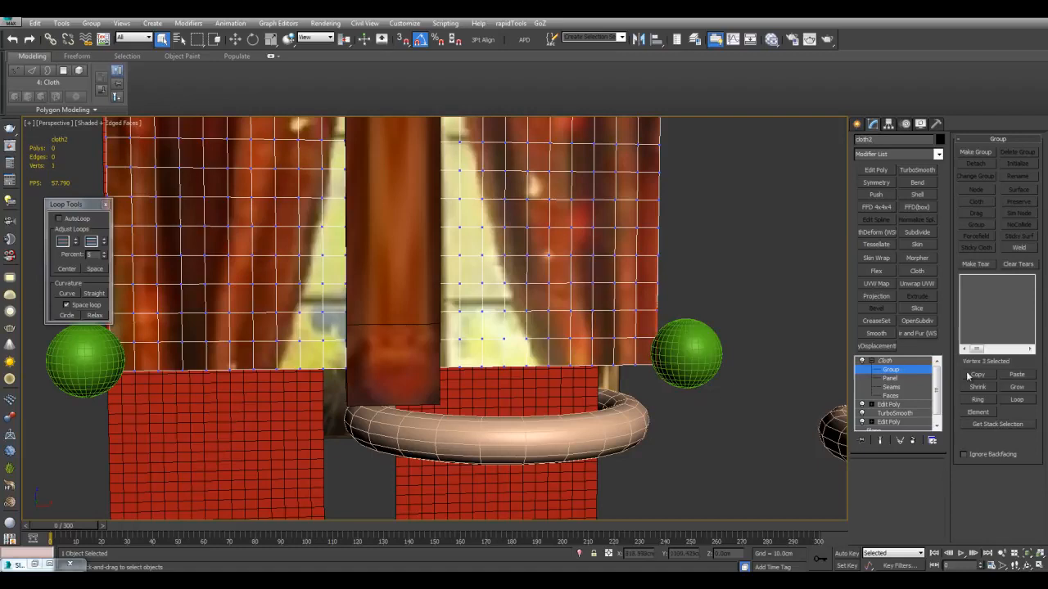
{"action": "left_click", "coordinate": [978, 153]}
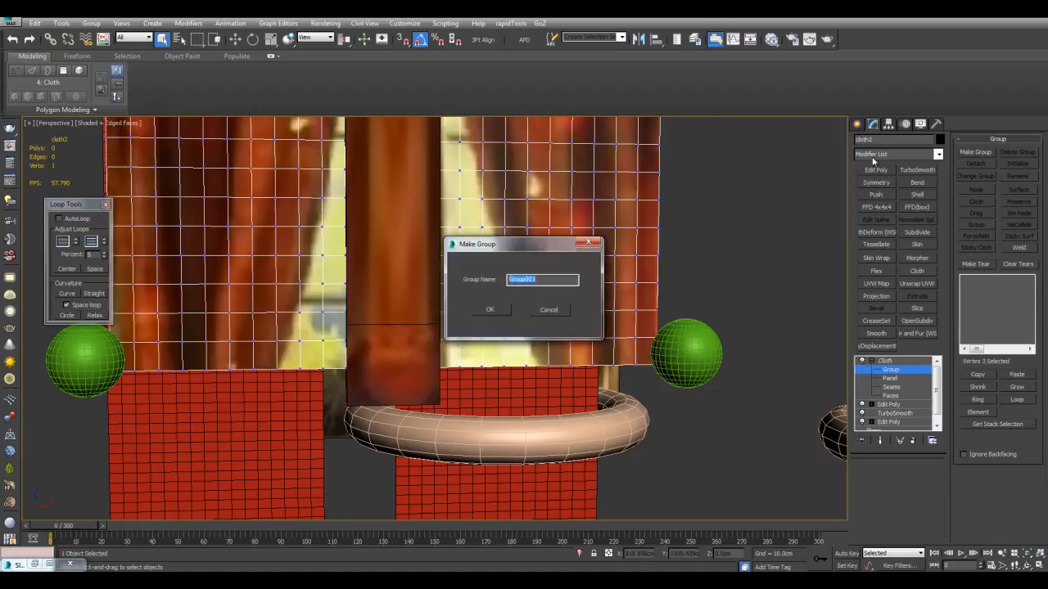
{"action": "left_click", "coordinate": [489, 310]}
Constrain the right corner group to its adjacent sphere as a node, using soft selection and properties taken from the object
{"action": "scroll", "coordinate": [967, 418], "scroll_direction": "down", "scroll_amount": 3}
{"action": "left_click", "coordinate": [977, 509]}
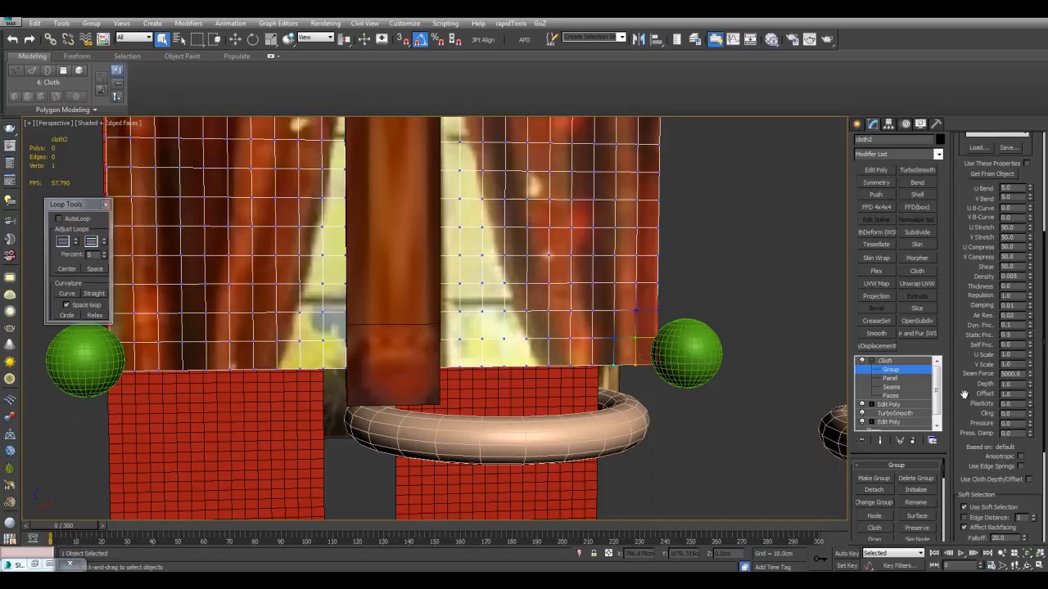
{"action": "left_click_drag", "start_coordinate": [961, 220], "coordinate": [968, 363]}
{"action": "left_click", "coordinate": [974, 321]}
{"action": "left_click", "coordinate": [875, 517]}
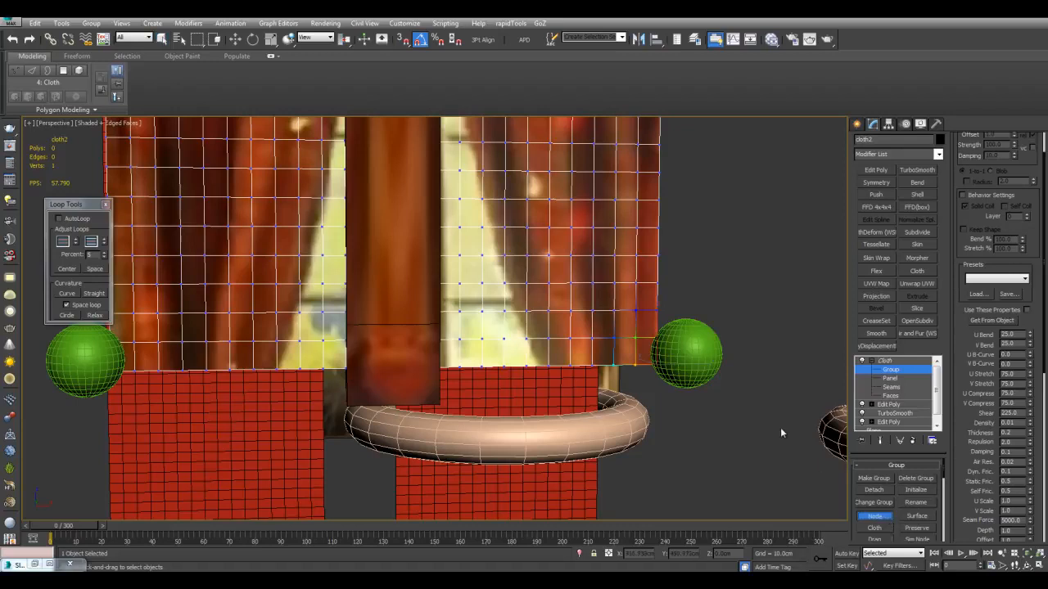
{"action": "left_click", "coordinate": [704, 359]}
Make a second cloth vertex group from the lower left corner of cloth2
{"action": "middle_click_drag", "start_coordinate": [628, 410], "coordinate": [768, 403]}
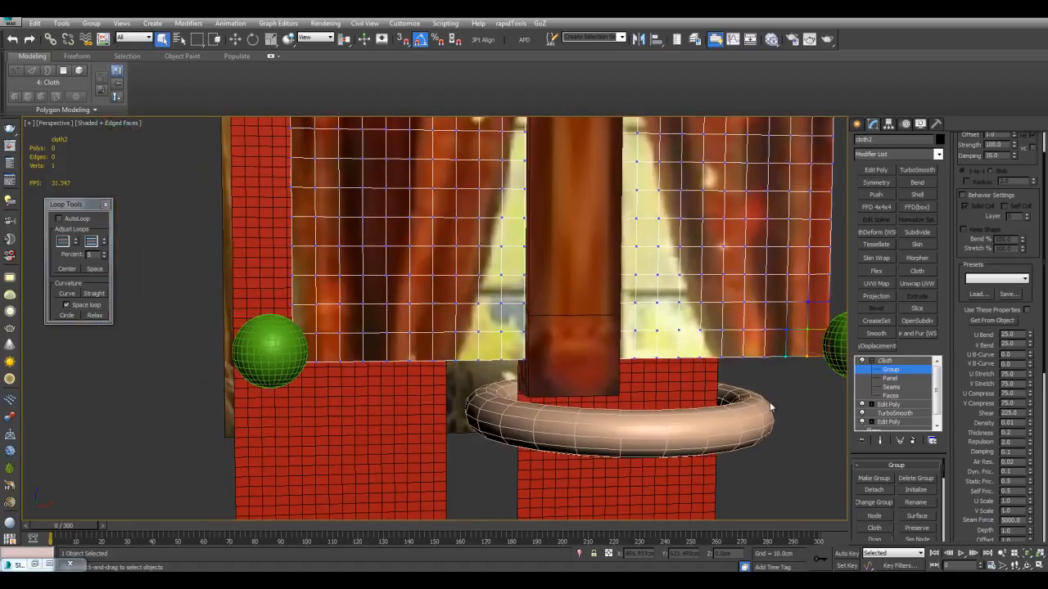
{"action": "middle_click_drag", "start_coordinate": [455, 335], "coordinate": [526, 357]}
{"action": "left_click_drag", "start_coordinate": [351, 361], "coordinate": [385, 406]}
{"action": "left_click", "coordinate": [874, 478]}
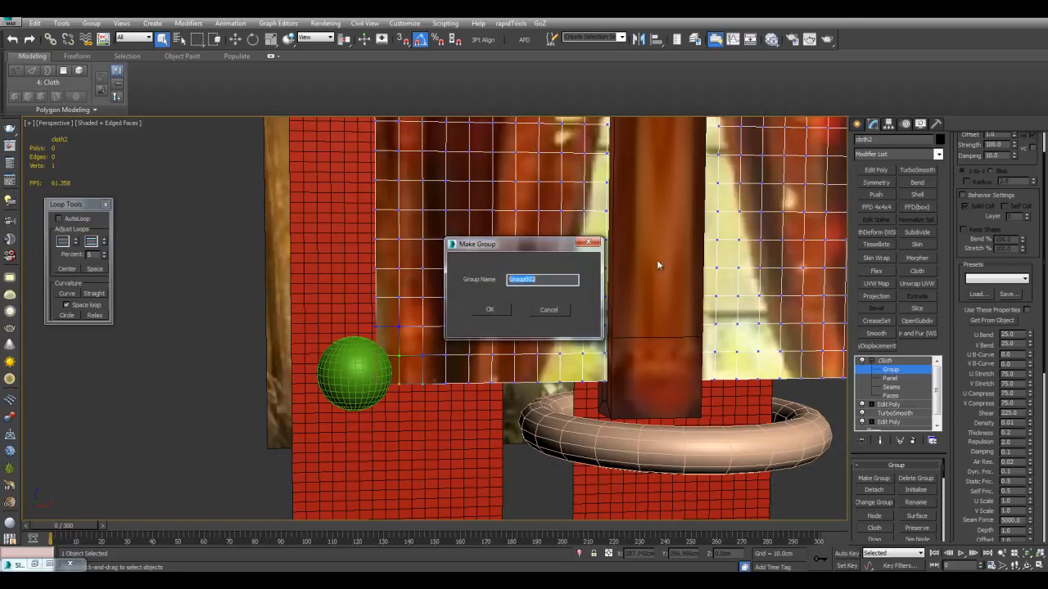
{"action": "left_click", "coordinate": [504, 310]}
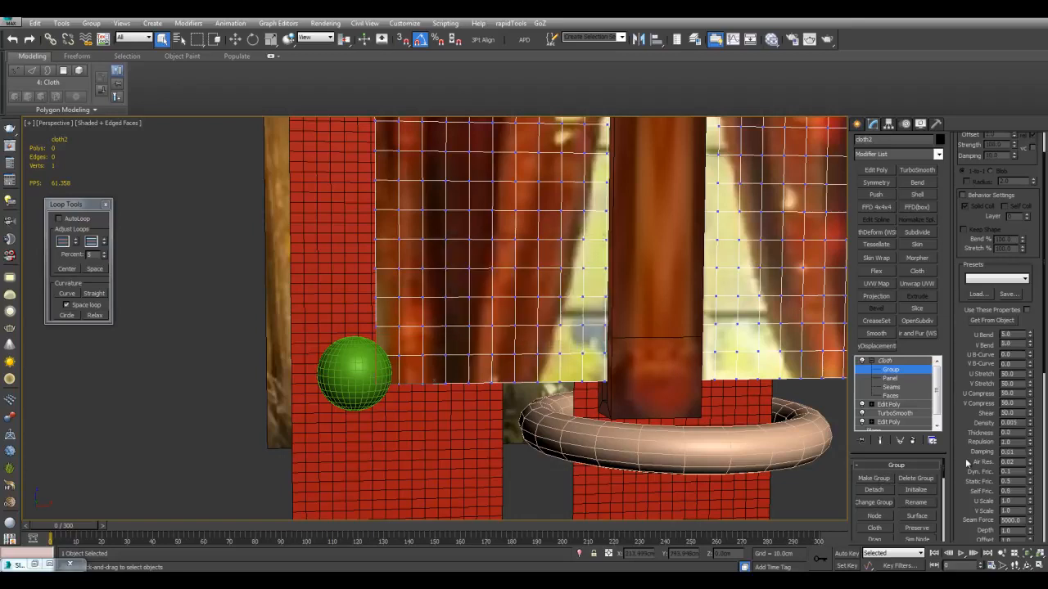
Constrain the left corner group to the left sphere as a node, using soft selection and properties taken from the object
{"action": "left_click_drag", "start_coordinate": [965, 459], "coordinate": [968, 296]}
{"action": "left_click", "coordinate": [977, 491]}
{"action": "scroll", "coordinate": [958, 274], "scroll_direction": "up", "scroll_amount": 5}
{"action": "left_click", "coordinate": [988, 282]}
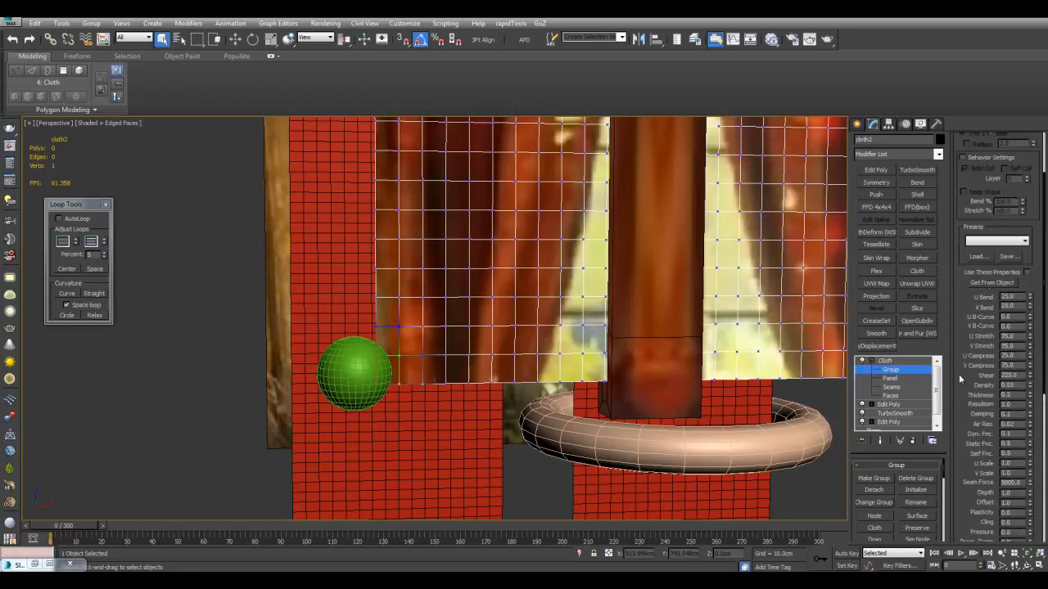
{"action": "left_click", "coordinate": [873, 517]}
{"action": "left_click", "coordinate": [357, 367]}
{"action": "scroll", "coordinate": [601, 359], "scroll_direction": "down", "scroll_amount": 5}
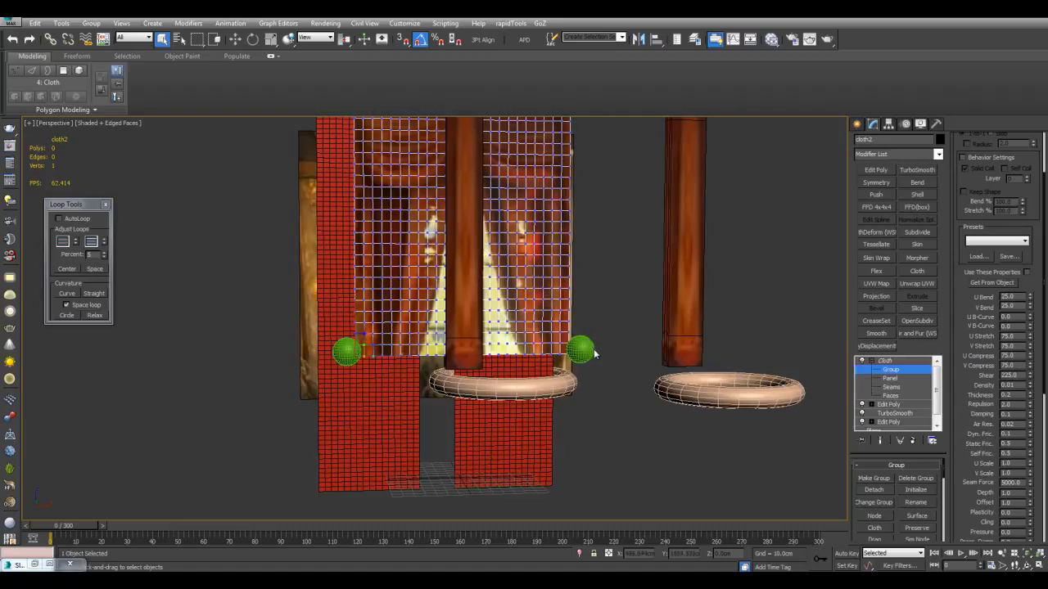
Copy the green curtain rod along Y so the copy sits above the drapery plane
{"action": "key", "text": "1"}
{"action": "middle_click_drag", "start_coordinate": [494, 351], "coordinate": [498, 355]}
{"action": "scroll", "coordinate": [700, 365], "scroll_direction": "up", "scroll_amount": 3}
{"action": "middle_click_drag", "start_coordinate": [623, 372], "coordinate": [673, 395], "text": "alt"}
{"action": "scroll", "coordinate": [558, 411], "scroll_direction": "down", "scroll_amount": 3}
{"action": "middle_click_drag", "start_coordinate": [590, 368], "coordinate": [565, 402]}
{"action": "middle_click_drag", "start_coordinate": [731, 415], "coordinate": [622, 309], "text": "alt"}
{"action": "middle_click_drag", "start_coordinate": [384, 167], "coordinate": [429, 220], "text": "alt"}
{"action": "left_click", "coordinate": [412, 205]}
{"action": "key", "text": "w"}
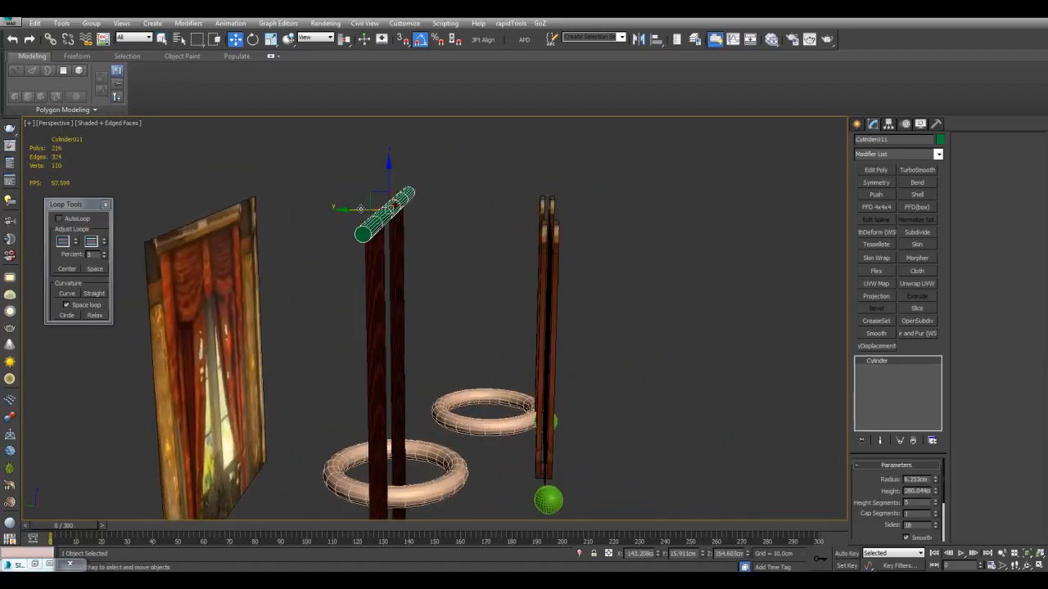
{"action": "mouse_move", "coordinate": [354, 209]}
{"action": "left_mouse_down", "text": "shift"}
{"action": "mouse_move", "coordinate": [557, 223]}
{"action": "mouse_move", "coordinate": [545, 210]}
{"action": "left_mouse_up", "text": "shift"}
{"action": "left_click", "coordinate": [525, 339]}
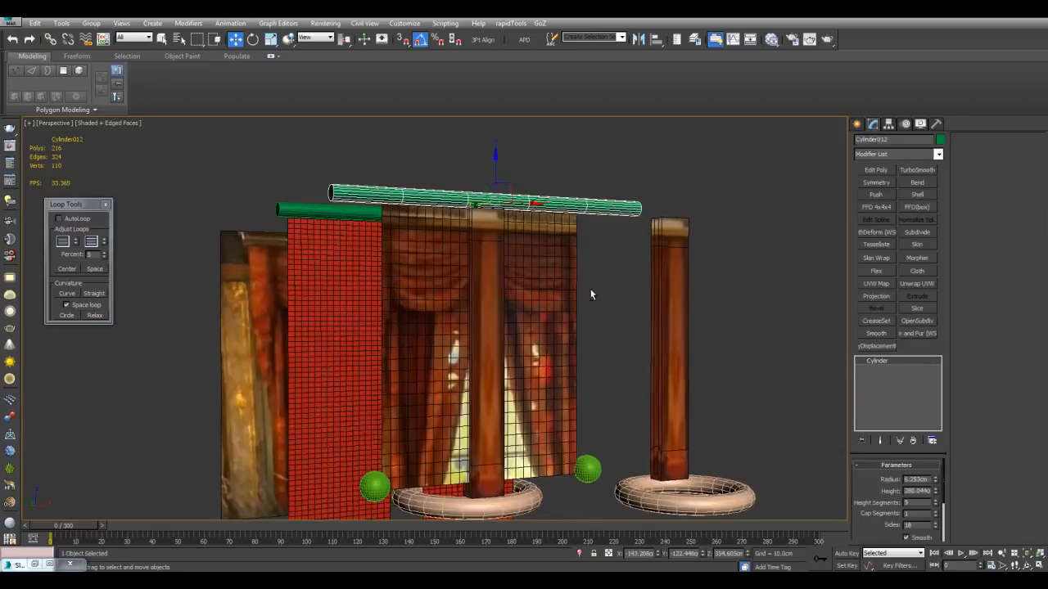
{"action": "key", "text": "q"}
Make a cloth vertex group from the top row of cloth2's vertices
{"action": "left_click", "coordinate": [549, 282]}
{"action": "key", "text": "1"}
{"action": "middle_click_drag", "start_coordinate": [519, 199], "coordinate": [512, 310]}
{"action": "scroll", "coordinate": [513, 310], "scroll_direction": "up", "scroll_amount": 3}
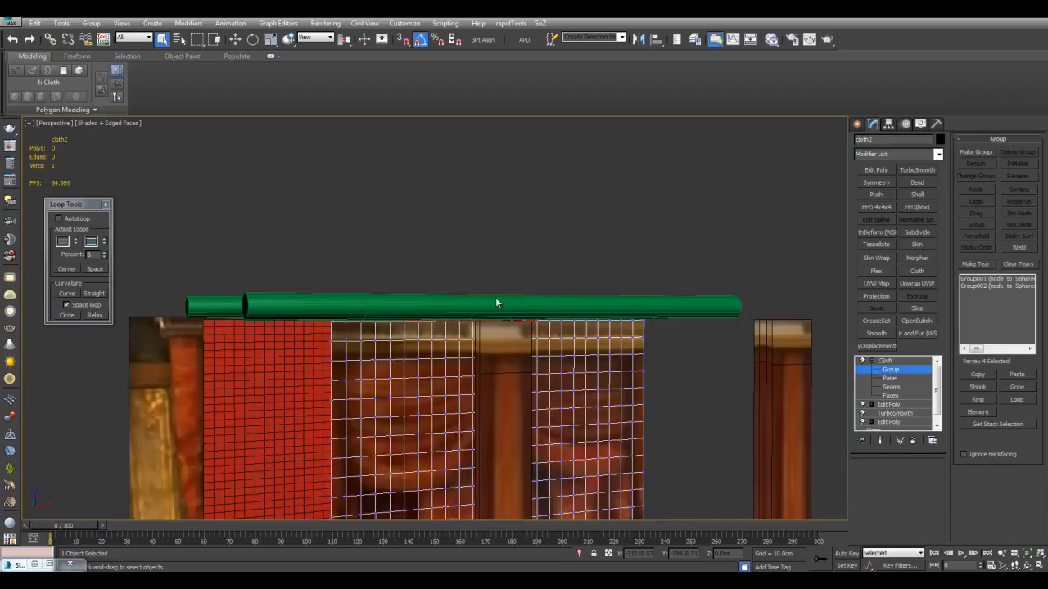
{"action": "left_click_drag", "start_coordinate": [654, 328], "coordinate": [708, 331]}
{"action": "left_click", "coordinate": [975, 152]}
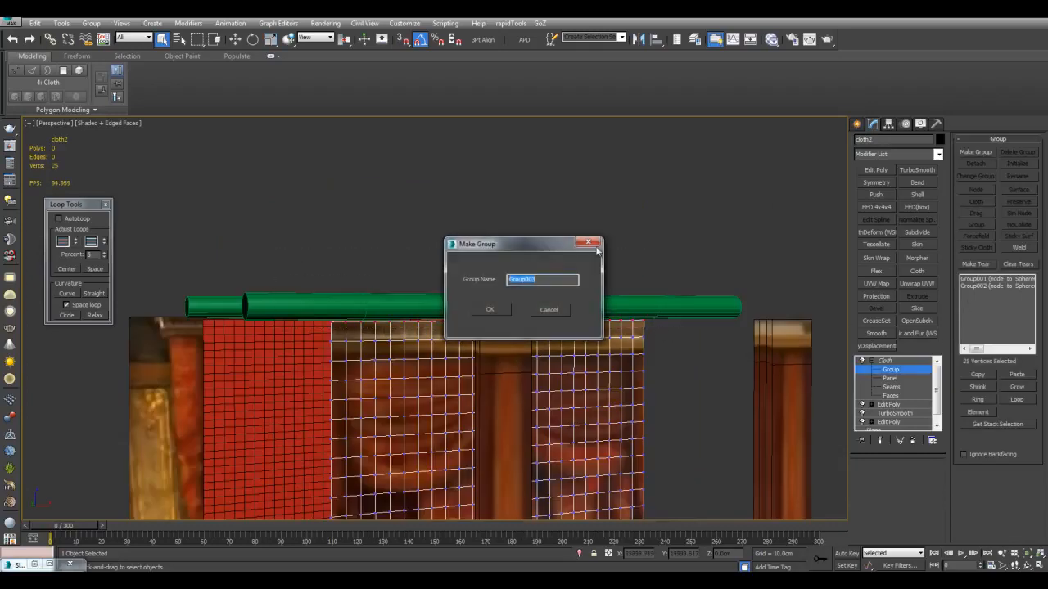
{"action": "left_click", "coordinate": [516, 309]}
Constrain the top-row group to the copied rod as a node, with properties taken from the object
{"action": "scroll", "coordinate": [959, 467], "scroll_direction": "down", "scroll_amount": 5}
{"action": "scroll", "coordinate": [956, 328], "scroll_direction": "up", "scroll_amount": 3}
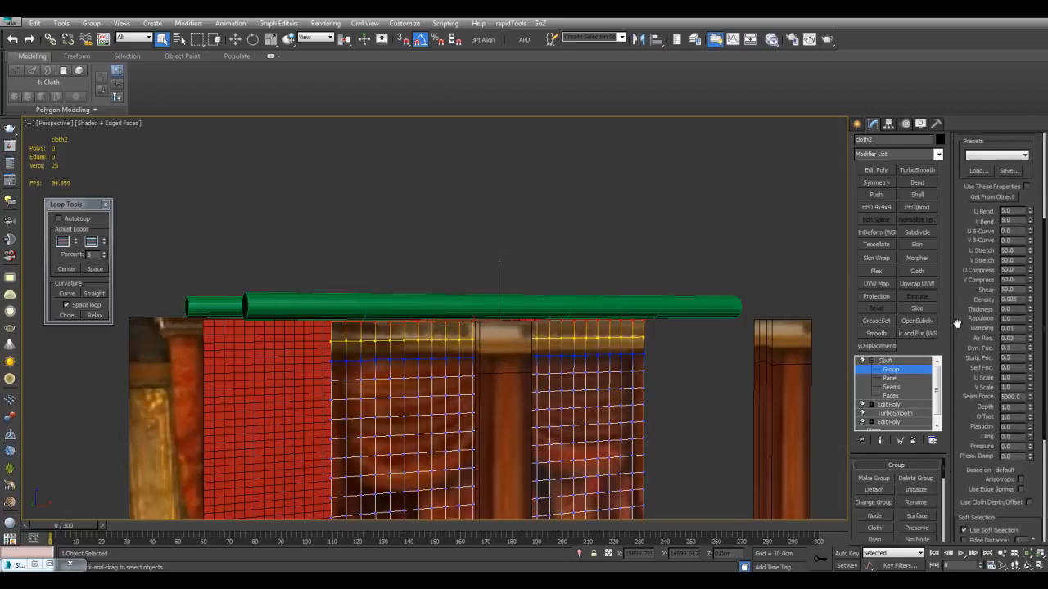
{"action": "left_click", "coordinate": [975, 297]}
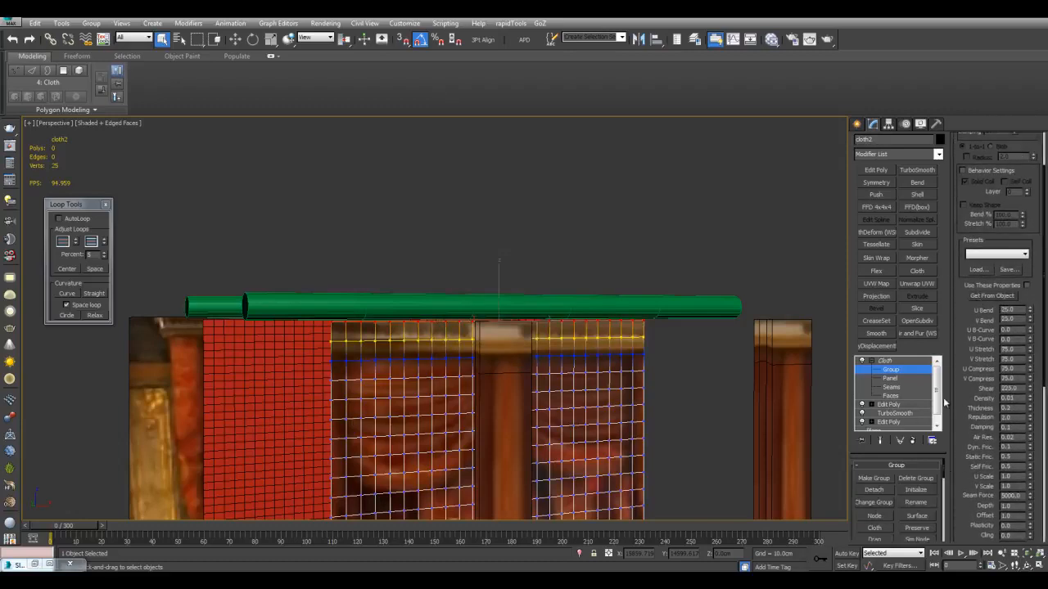
{"action": "left_click", "coordinate": [703, 311]}
Leave vertex group editing and run the cloth simulation for cloth2
{"action": "scroll", "coordinate": [665, 371], "scroll_direction": "down", "scroll_amount": 3}
{"action": "middle_click_drag", "start_coordinate": [665, 365], "coordinate": [669, 282]}
{"action": "key", "text": "1"}
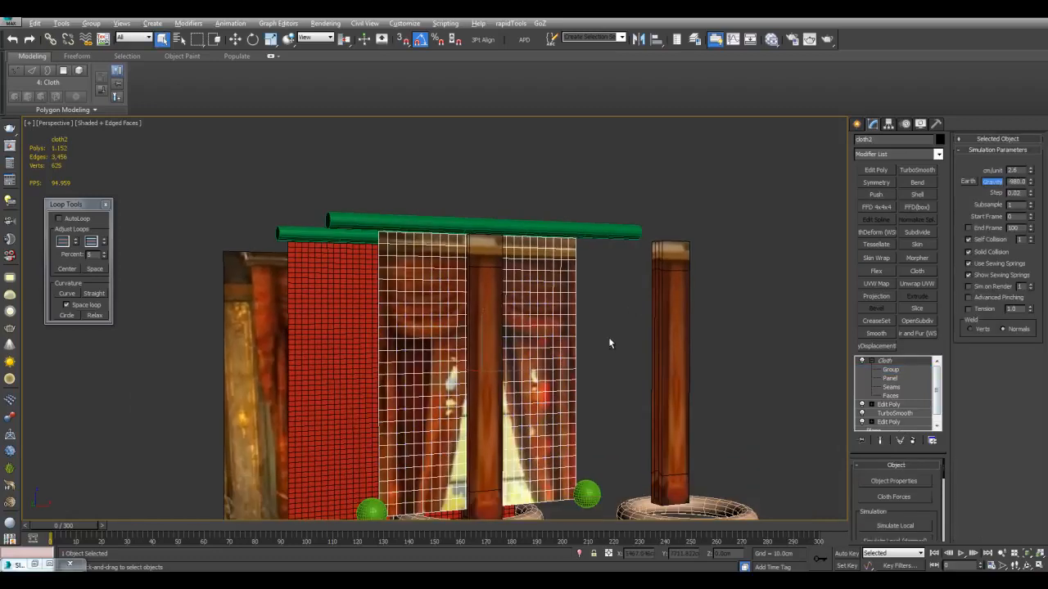
{"action": "middle_click_drag", "start_coordinate": [607, 338], "coordinate": [614, 348], "text": "alt"}
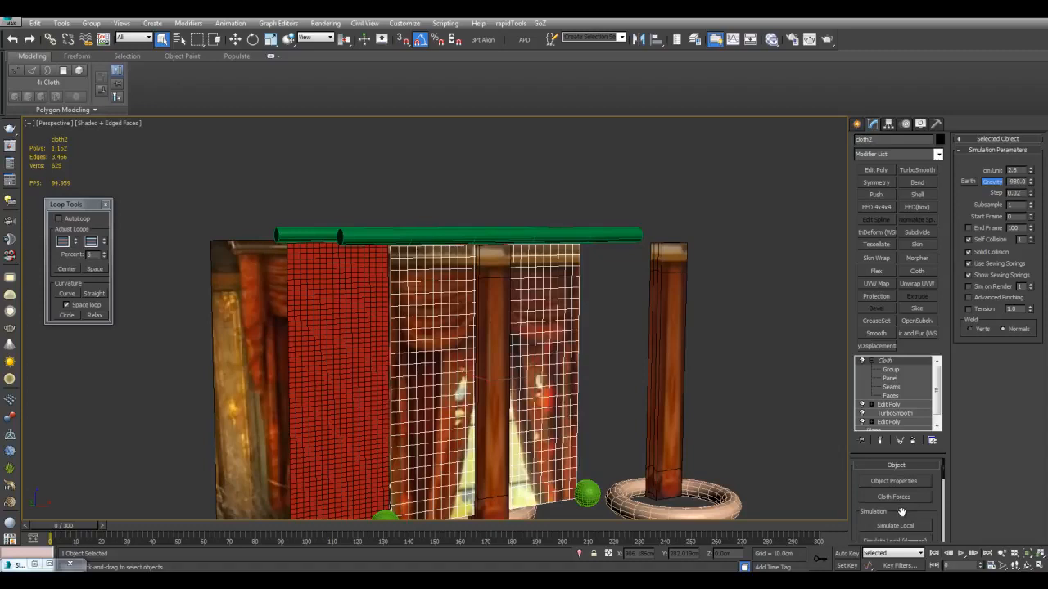
{"action": "left_click_drag", "start_coordinate": [901, 507], "coordinate": [900, 442]}
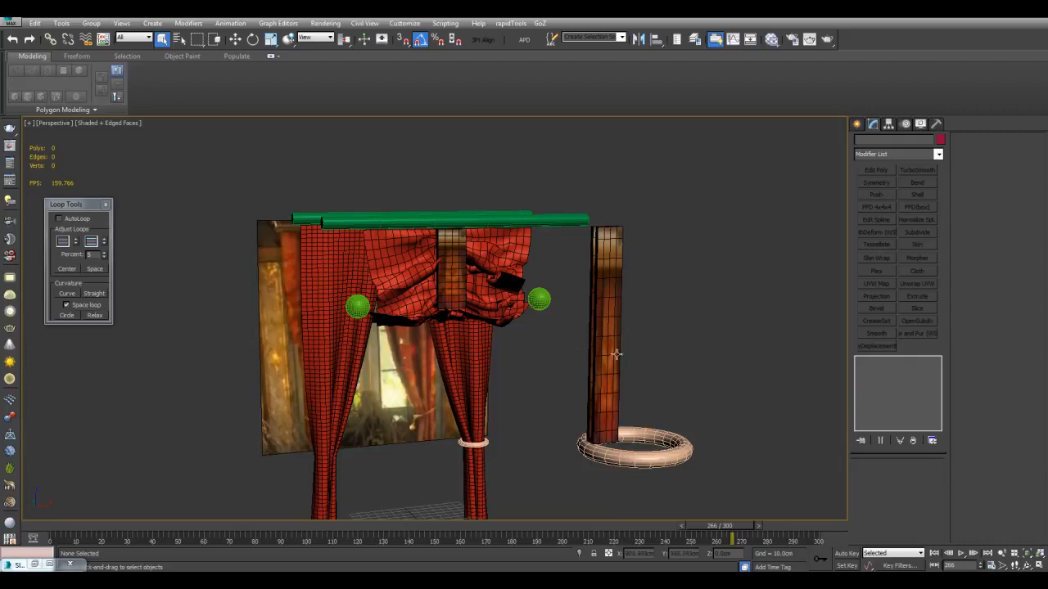
Examine the folds of the simulated swag around the central loop and corner spheres from several angles
{"action": "scroll", "coordinate": [564, 352], "scroll_direction": "up", "scroll_amount": 8}
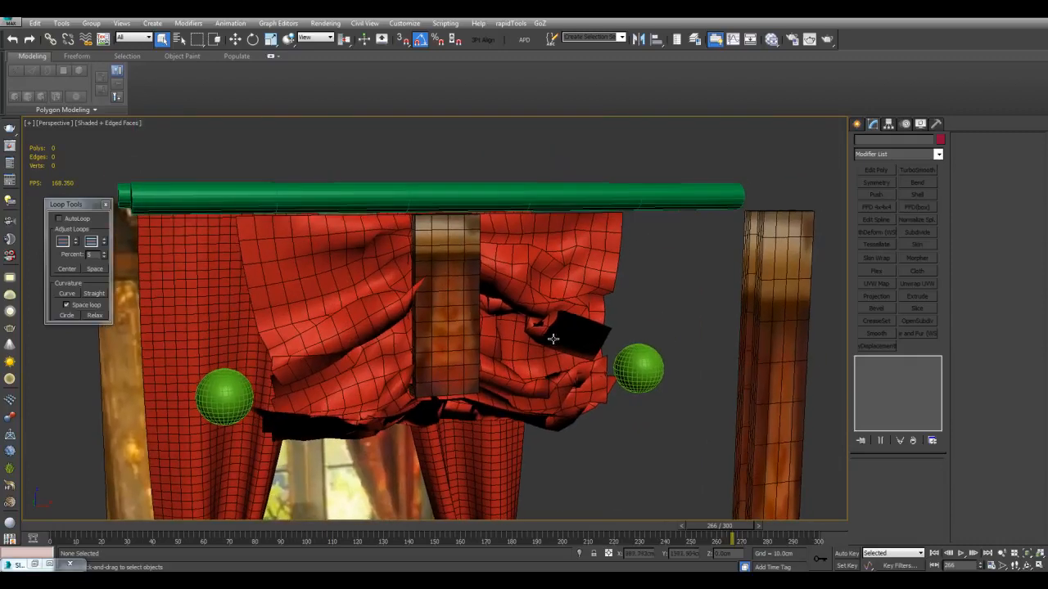
{"action": "middle_click_drag", "start_coordinate": [553, 338], "coordinate": [544, 341]}
{"action": "left_click", "coordinate": [546, 268]}
{"action": "mouse_move", "coordinate": [525, 276]}
{"action": "middle_mouse_down", "text": "alt"}
{"action": "mouse_move", "coordinate": [567, 273]}
{"action": "mouse_move", "coordinate": [514, 273]}
{"action": "mouse_move", "coordinate": [472, 290]}
{"action": "mouse_move", "coordinate": [496, 297]}
{"action": "mouse_move", "coordinate": [543, 286]}
{"action": "mouse_move", "coordinate": [509, 297]}
{"action": "mouse_move", "coordinate": [492, 282]}
{"action": "mouse_move", "coordinate": [480, 292]}
{"action": "mouse_move", "coordinate": [537, 286]}
{"action": "mouse_move", "coordinate": [484, 271]}
{"action": "mouse_move", "coordinate": [512, 302]}
{"action": "mouse_move", "coordinate": [451, 297]}
{"action": "mouse_move", "coordinate": [539, 297]}
{"action": "mouse_move", "coordinate": [557, 313]}
{"action": "mouse_move", "coordinate": [634, 292]}
{"action": "mouse_move", "coordinate": [624, 325]}
{"action": "mouse_move", "coordinate": [532, 285]}
{"action": "middle_mouse_up", "text": "alt"}
{"action": "scroll", "coordinate": [496, 297], "scroll_direction": "up", "scroll_amount": 4}
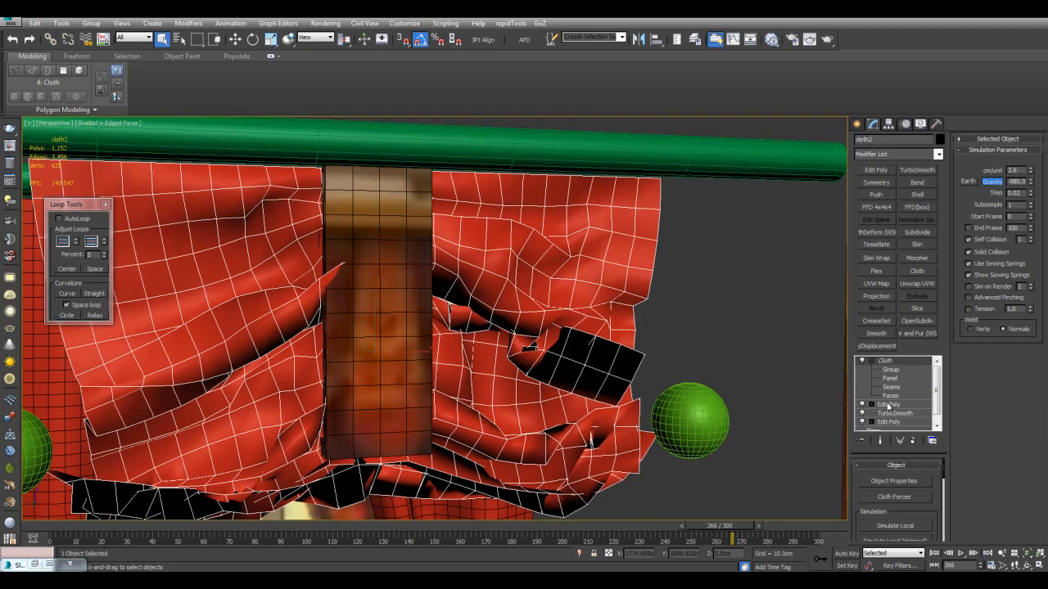
{"action": "middle_click_drag", "start_coordinate": [687, 354], "coordinate": [524, 234], "text": "alt"}
{"action": "middle_click_drag", "start_coordinate": [485, 274], "coordinate": [571, 271], "text": "alt"}
{"action": "scroll", "coordinate": [641, 309], "scroll_direction": "down", "scroll_amount": 6}
{"action": "scroll", "coordinate": [596, 311], "scroll_direction": "down", "scroll_amount": 3}
Move the simulated swag together with the central loop along Y to the tied-back curtains
{"action": "middle_click_drag", "start_coordinate": [491, 291], "coordinate": [558, 325], "text": "alt"}
{"action": "scroll", "coordinate": [585, 312], "scroll_direction": "up", "scroll_amount": 4}
{"action": "key", "text": "w"}
{"action": "left_click", "coordinate": [587, 305], "text": "ctrl"}
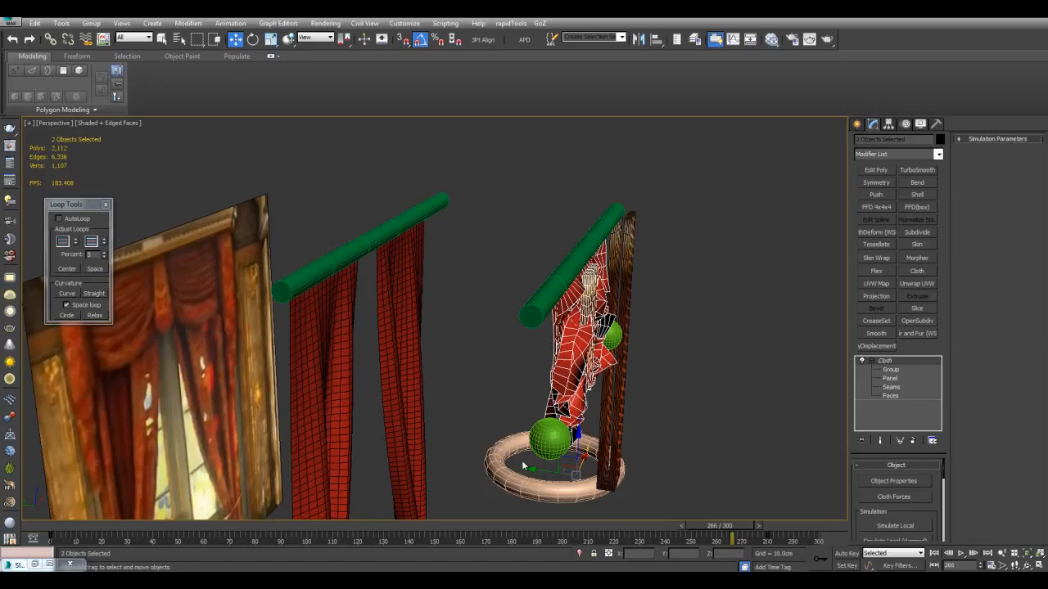
{"action": "left_click_drag", "start_coordinate": [538, 471], "coordinate": [355, 442]}
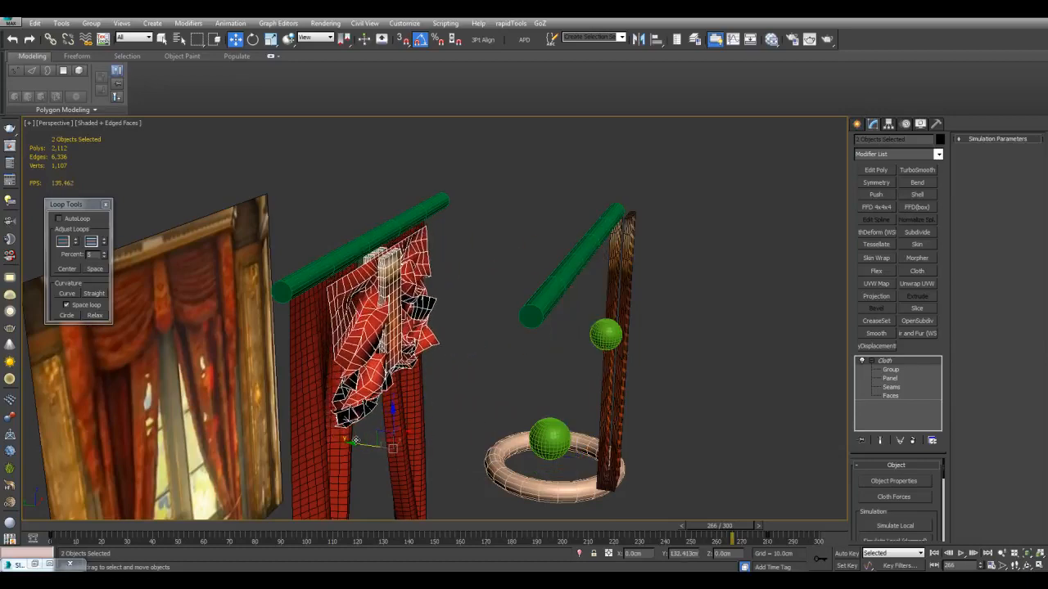
Adjust the position of the swag and central loop so they hang between the tied-back curtains, checking the fit without edge lines
{"action": "middle_click_drag", "start_coordinate": [430, 426], "coordinate": [467, 391], "text": "alt"}
{"action": "left_click_drag", "start_coordinate": [396, 415], "coordinate": [362, 413]}
{"action": "mouse_move", "coordinate": [432, 409]}
{"action": "middle_mouse_down", "text": "alt"}
{"action": "mouse_move", "coordinate": [381, 398]}
{"action": "mouse_move", "coordinate": [430, 409]}
{"action": "middle_mouse_up", "text": "alt"}
{"action": "left_click_drag", "start_coordinate": [408, 427], "coordinate": [439, 430]}
{"action": "middle_click_drag", "start_coordinate": [452, 375], "coordinate": [499, 354], "text": "alt"}
{"action": "key", "text": "F4"}
{"action": "scroll", "coordinate": [499, 354], "scroll_direction": "up", "scroll_amount": 3}
{"action": "key", "text": "F4"}
{"action": "left_click_drag", "start_coordinate": [483, 468], "coordinate": [433, 463]}
{"action": "key", "text": "F4"}
{"action": "scroll", "coordinate": [533, 381], "scroll_direction": "down", "scroll_amount": 5}
Move the tied-back curtains apart along X so they frame the swag on both sides
{"action": "middle_click_drag", "start_coordinate": [581, 390], "coordinate": [510, 342], "text": "alt"}
{"action": "left_click", "coordinate": [534, 383]}
{"action": "left_click", "coordinate": [511, 341]}
{"action": "left_click_drag", "start_coordinate": [472, 381], "coordinate": [498, 382]}
{"action": "key", "text": "1"}
{"action": "left_click_drag", "start_coordinate": [495, 343], "coordinate": [465, 343]}
{"action": "key", "text": "1"}
{"action": "key", "text": "q"}
Add TurboSmooth and Shell modifiers to the swag cloth2
{"action": "left_click", "coordinate": [481, 266]}
{"action": "left_click", "coordinate": [917, 172]}
{"action": "left_click", "coordinate": [919, 196]}
Isolate the assembled drapery from the helper objects and display it shaded without edge lines
{"action": "middle_click_drag", "start_coordinate": [622, 258], "coordinate": [617, 314]}
{"action": "scroll", "coordinate": [618, 313], "scroll_direction": "up", "scroll_amount": 5}
{"action": "key", "text": "F4"}
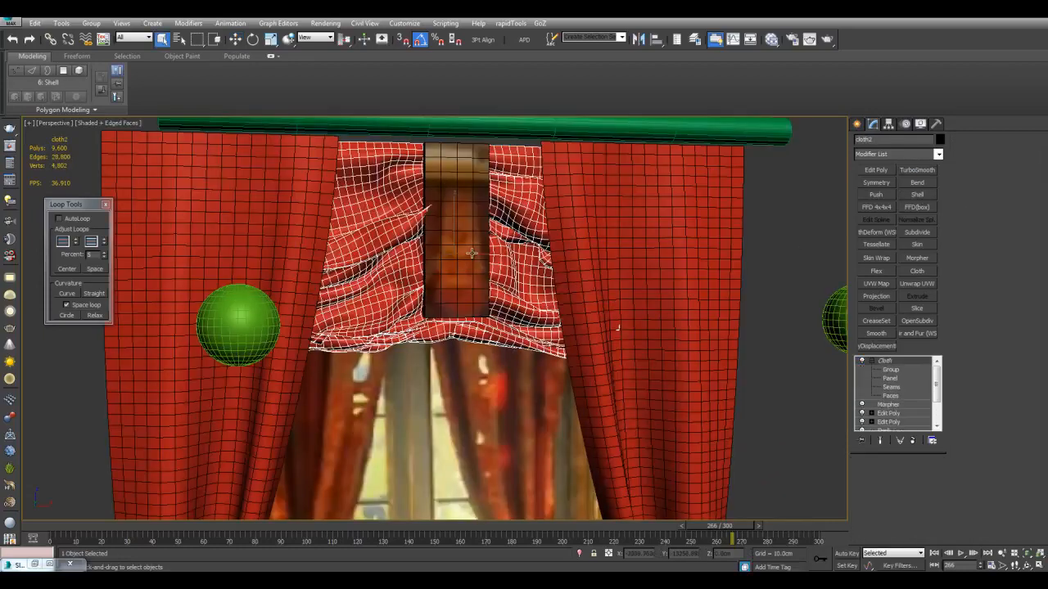
{"action": "left_click", "coordinate": [470, 252]}
{"action": "scroll", "coordinate": [659, 311], "scroll_direction": "down", "scroll_amount": 5}
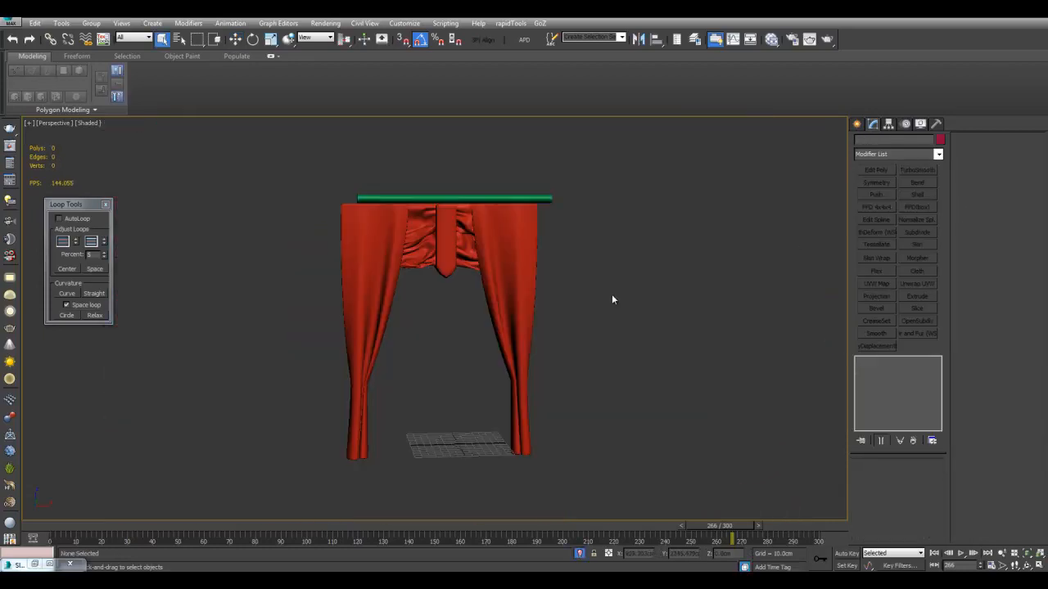